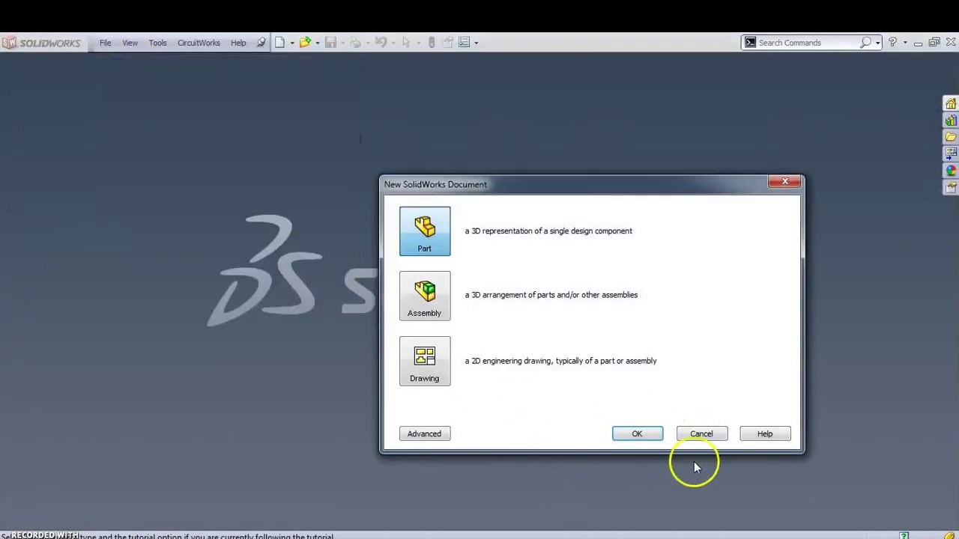
Create a new part document and start a sketch on the Front Plane
left_click(635, 436)
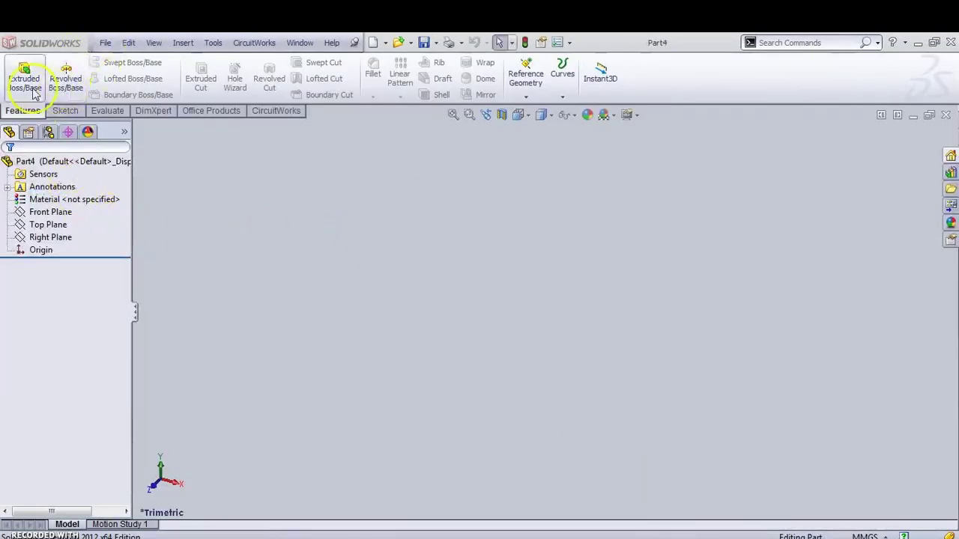
left_click(46, 200)
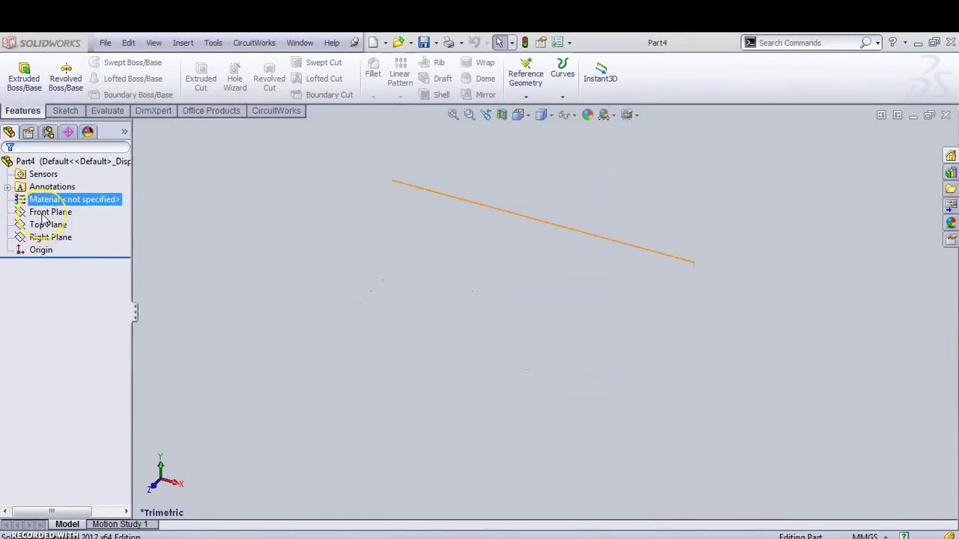
left_click(45, 214)
left_click(51, 195)
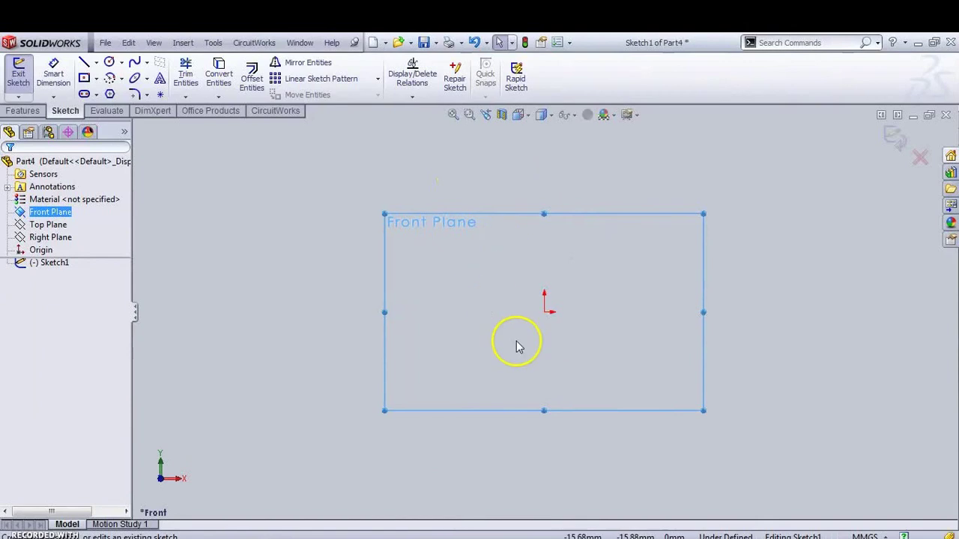
Draw a vertical construction centerline about 198 mm long through the origin
left_click(96, 78)
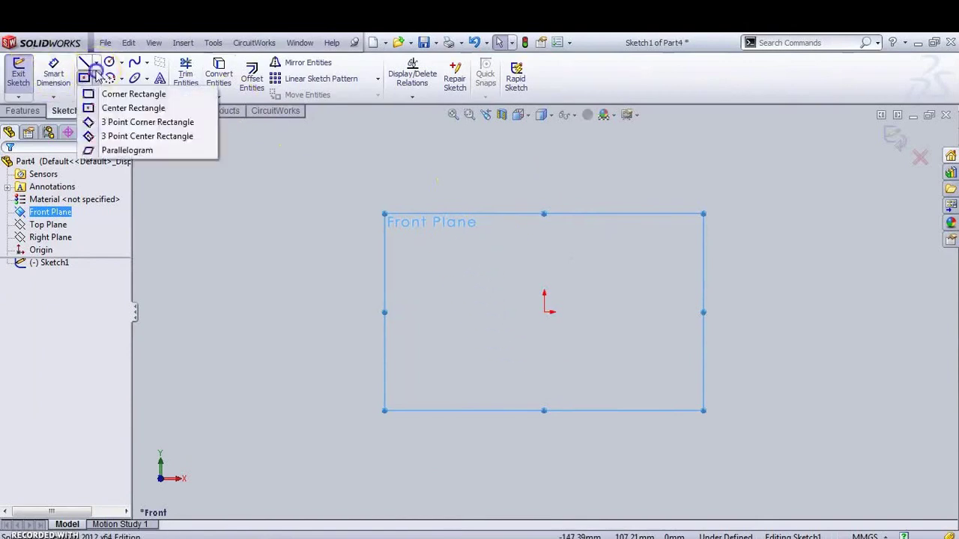
left_click(95, 62)
left_click(120, 89)
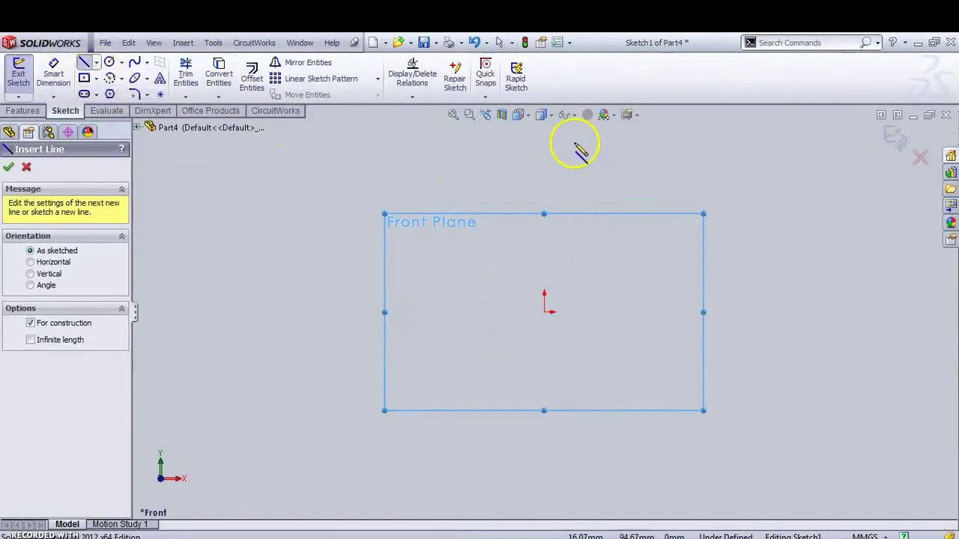
mouse_move(544, 142)
left_mouse_down()
mouse_move(544, 501)
mouse_move(536, 427)
mouse_move(544, 499)
left_mouse_up()
key("Escape")
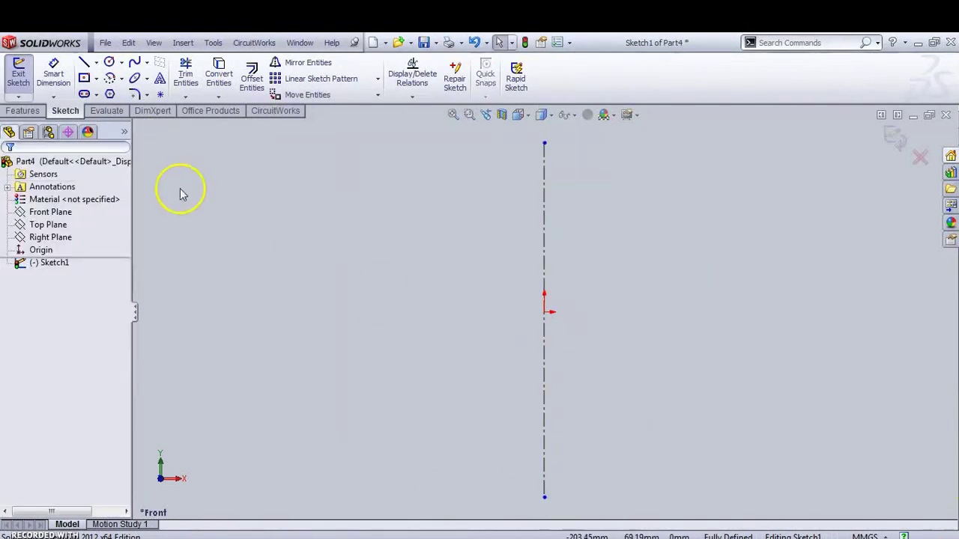
Sketch a closed inverted-L line profile left of the centerline, about 66 mm wide and 136 mm tall, with a flange about 14 mm thick
left_click(85, 62)
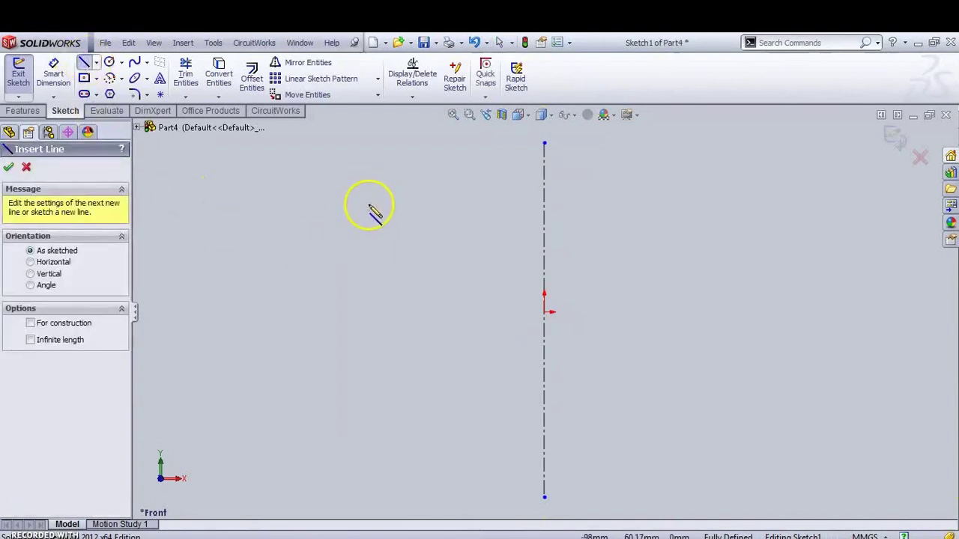
left_click(369, 204)
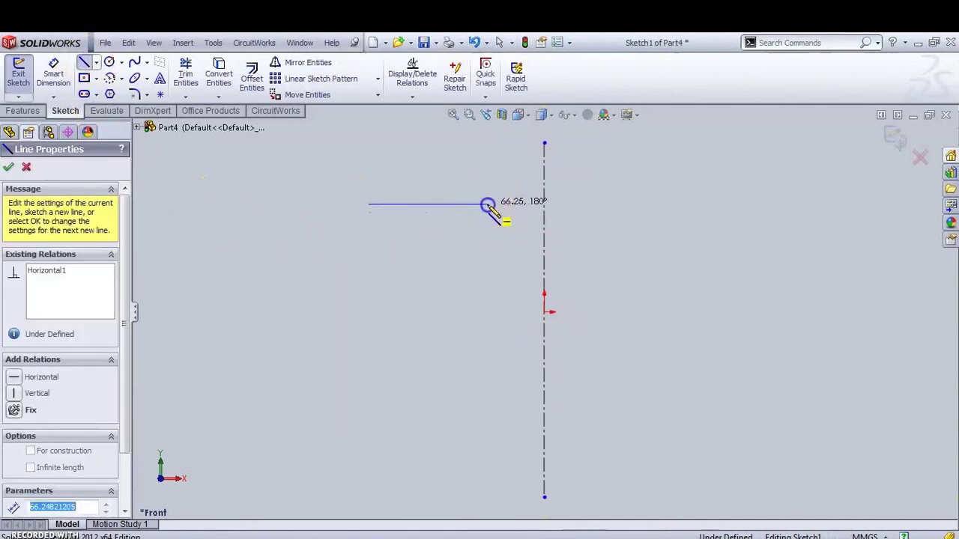
left_click(488, 204)
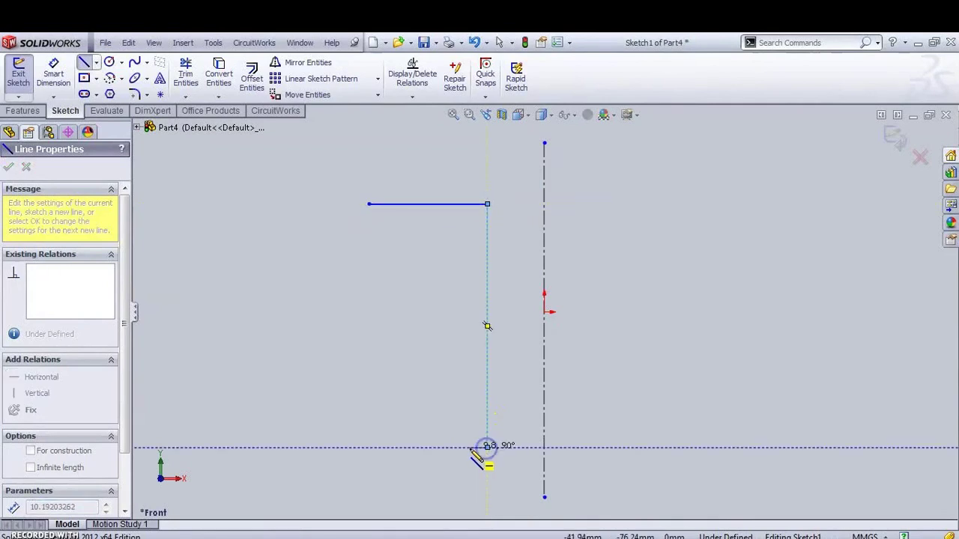
left_click(487, 447)
left_click(466, 447)
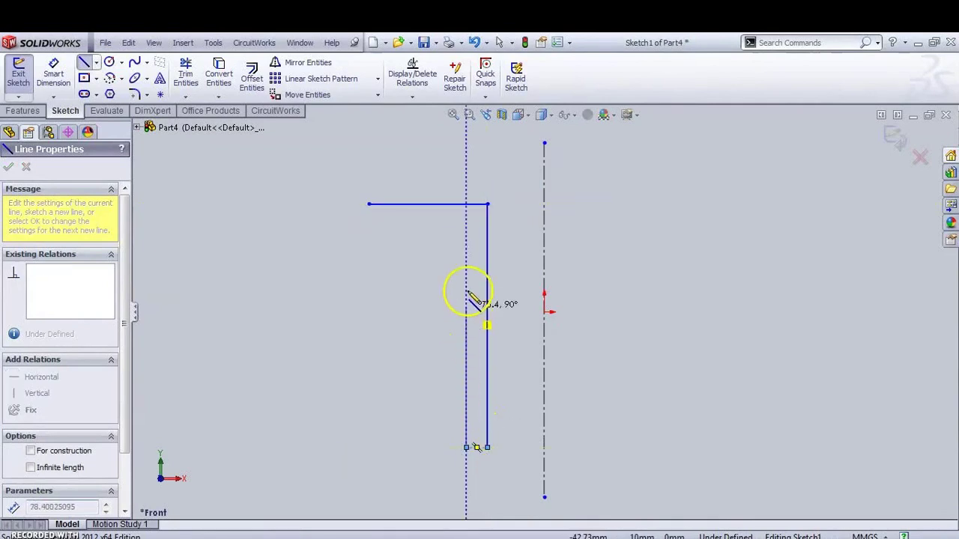
left_click(466, 229)
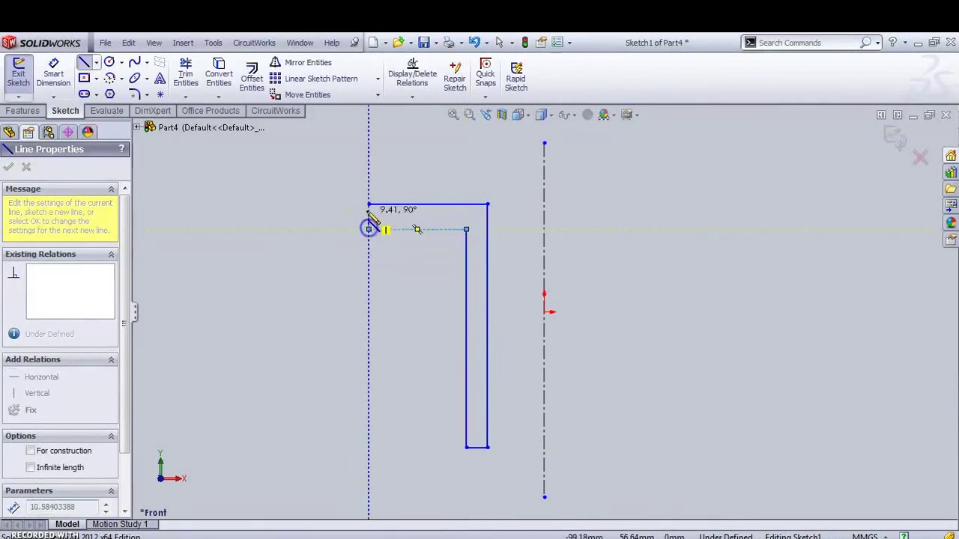
left_click(369, 228)
left_click(369, 204)
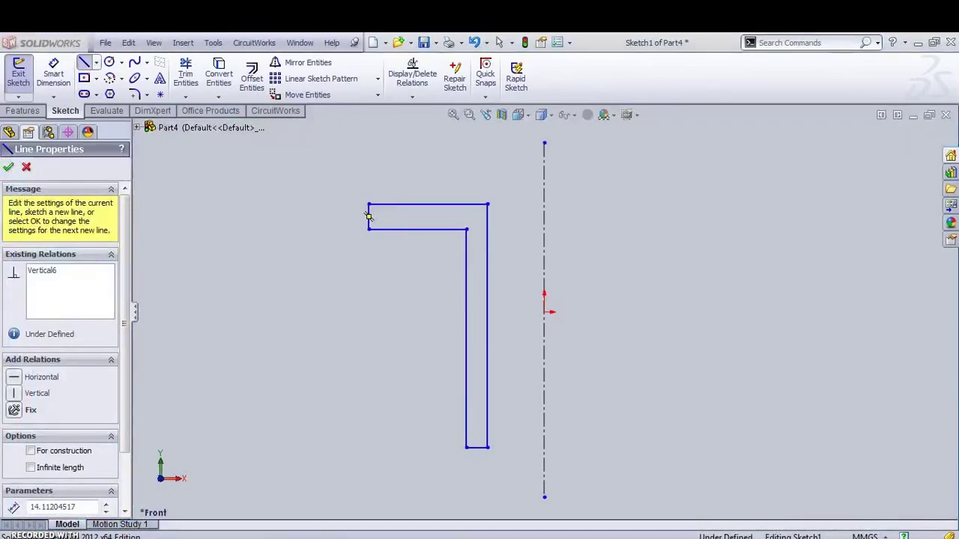
Check the flanged sleeve's sizes in the Acrobat Reader PDF, and dimension the profile's inner vertical edge 50 mm from the centerline
key("alt+Tab")
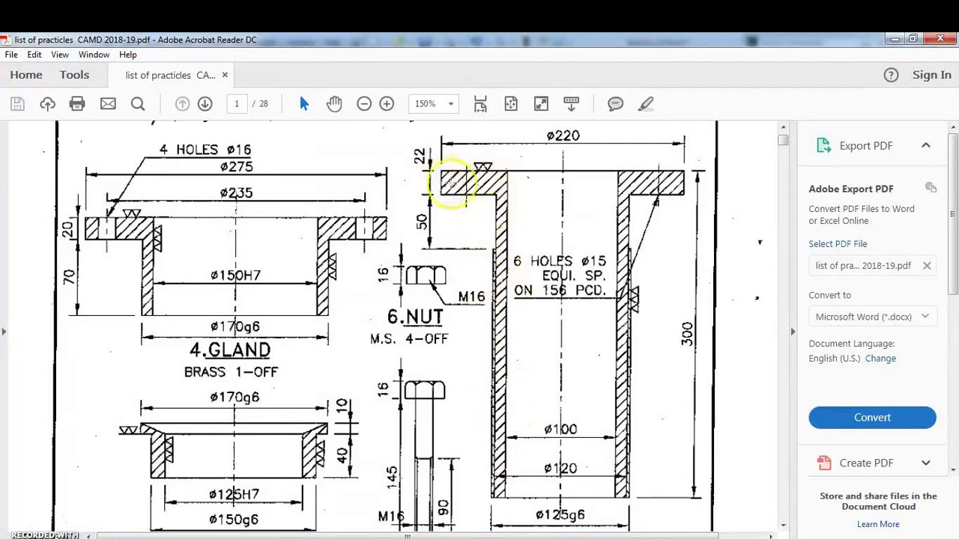
left_click(894, 39)
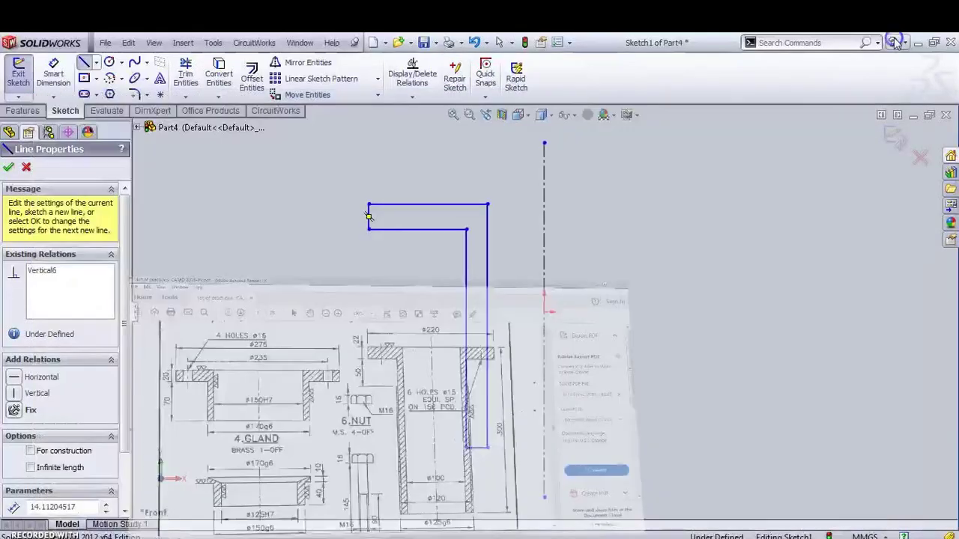
left_click(53, 73)
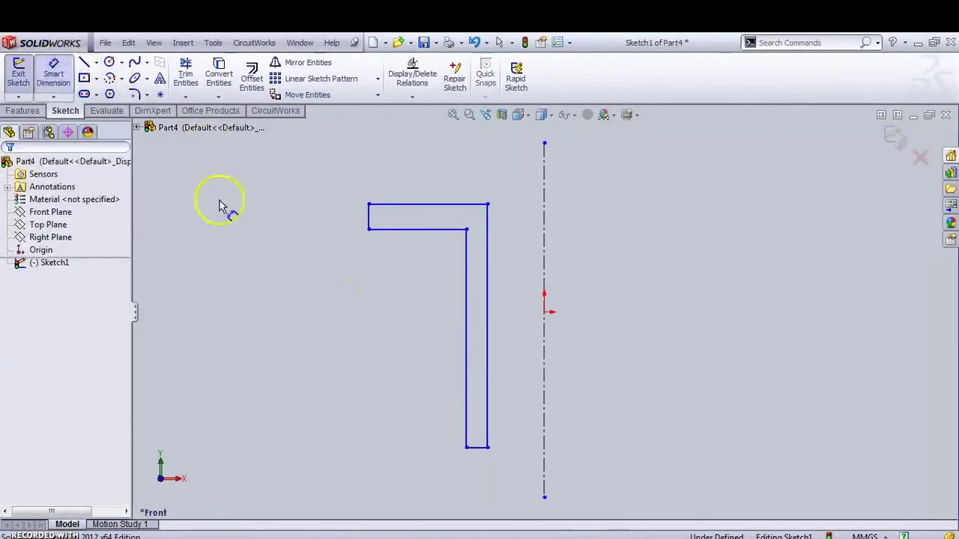
left_click(487, 322)
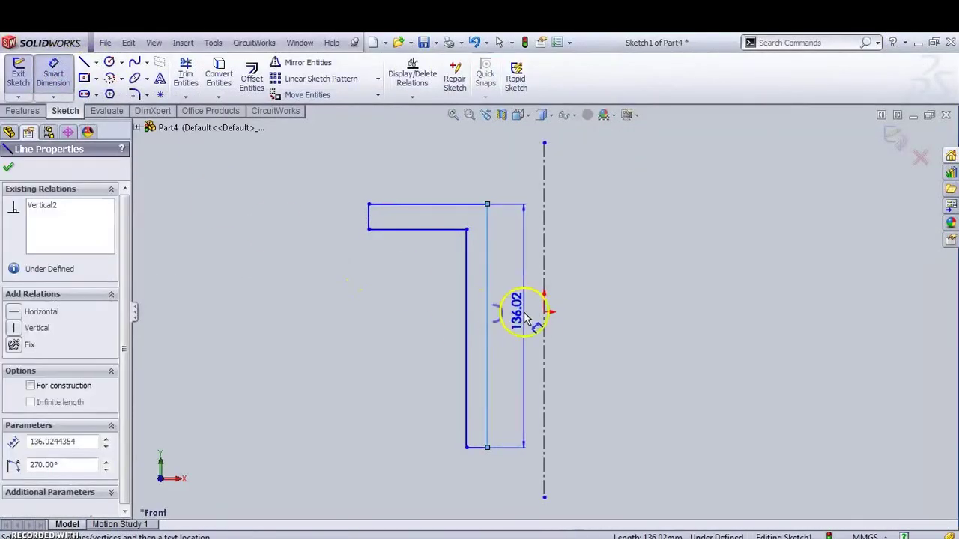
left_click(544, 323)
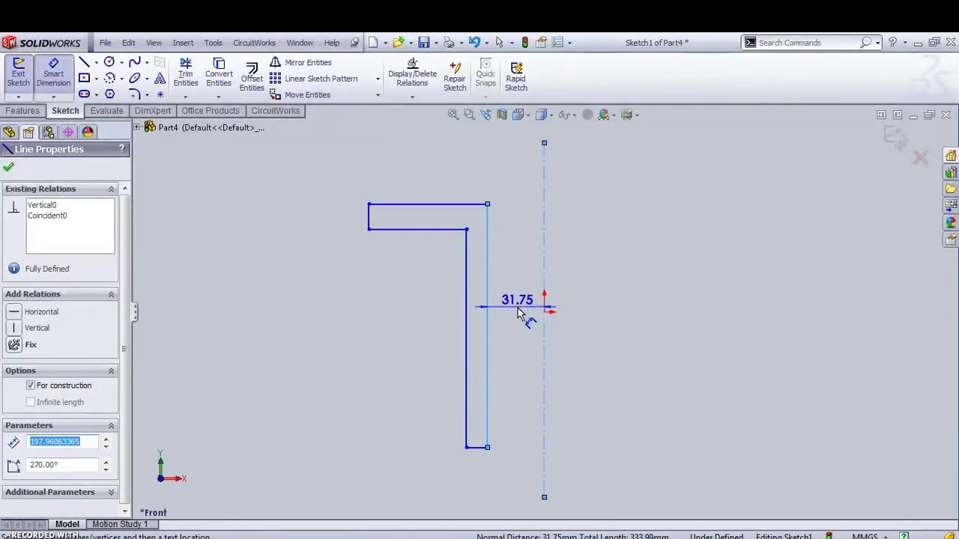
left_click(520, 313)
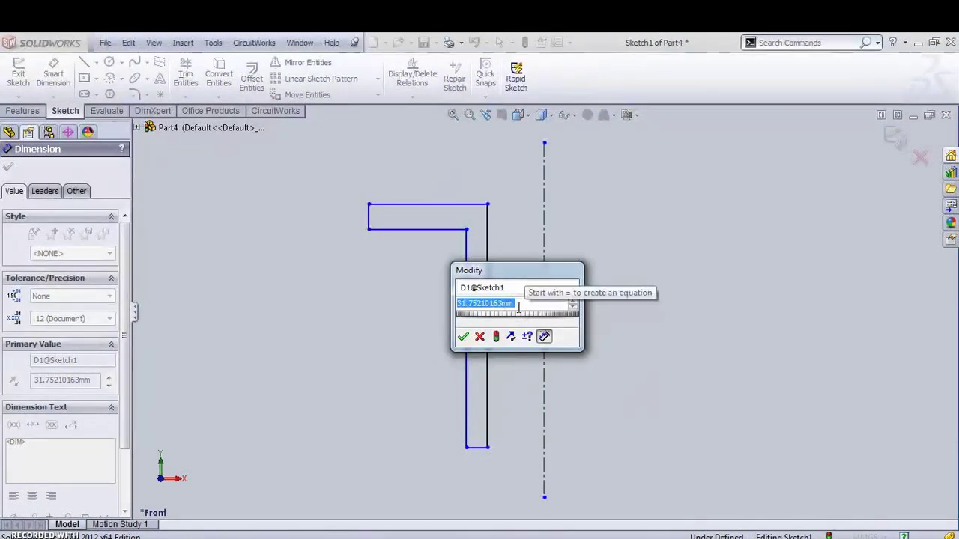
type("50")
key("Return")
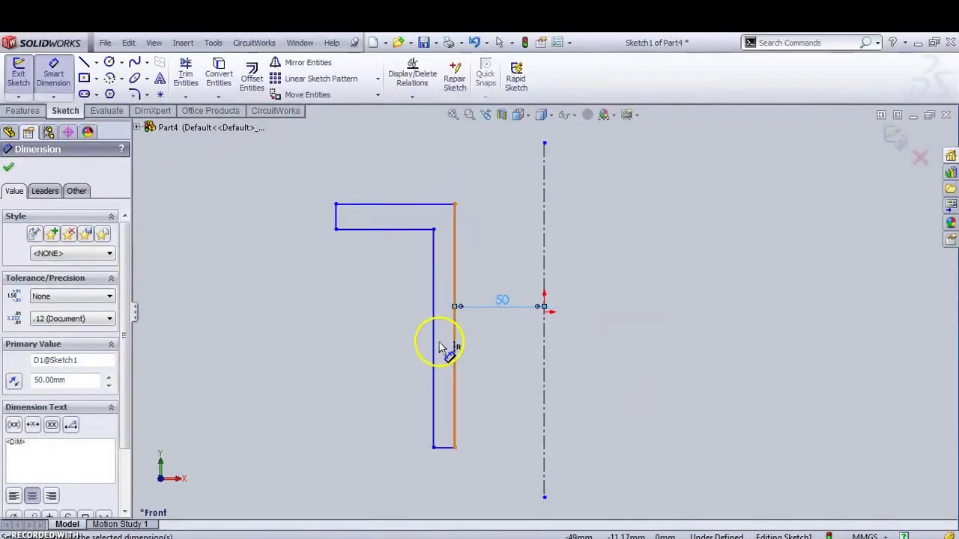
Dimension the sleeve wall's outer vertical edge 60 mm from the centerline
left_click(434, 362)
left_click(544, 390)
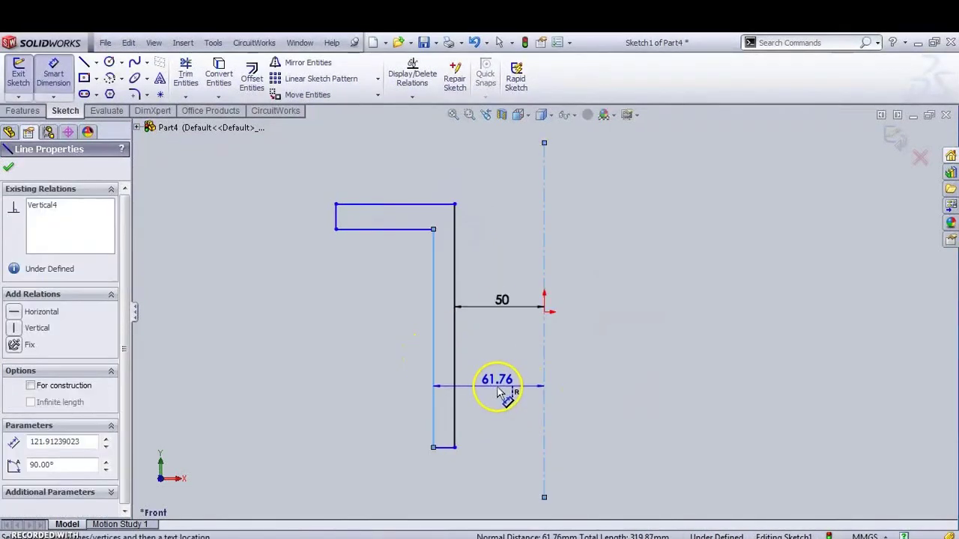
left_click(500, 391)
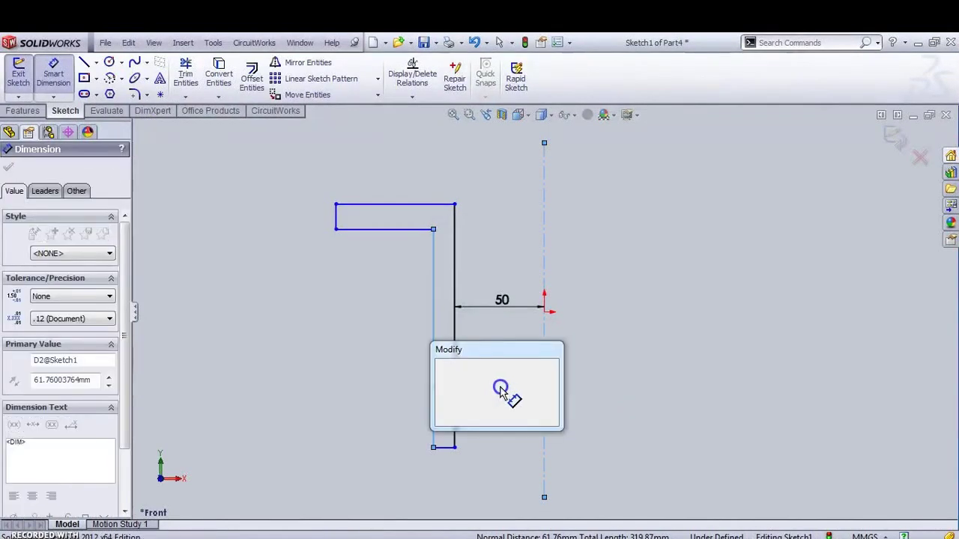
key("Return")
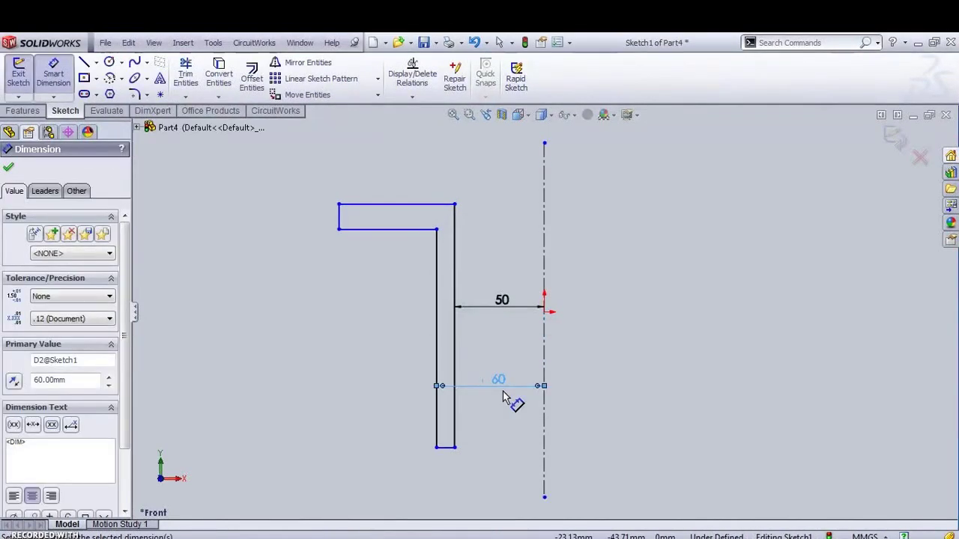
Dimension the flange's outer end 110 mm from the centerline
left_click(339, 222)
left_click(305, 219)
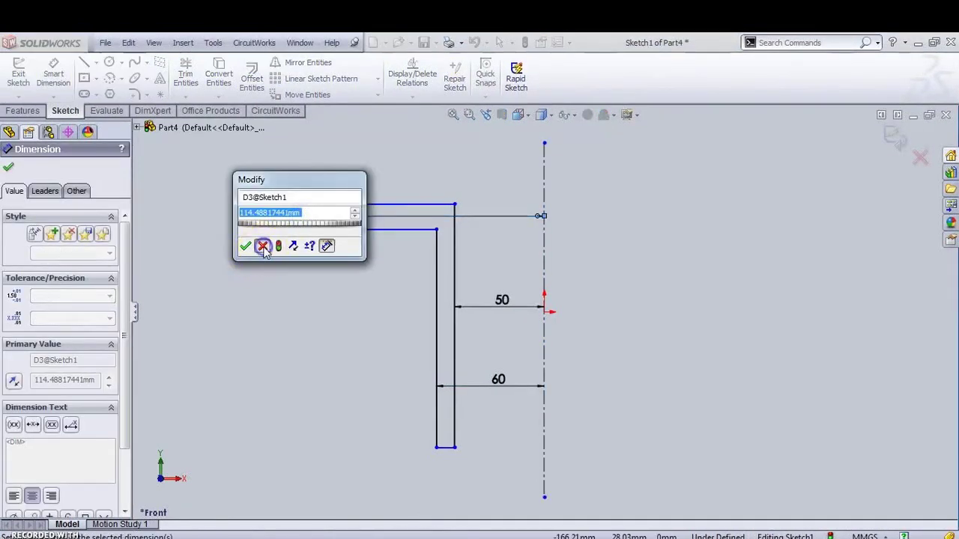
left_click(262, 248)
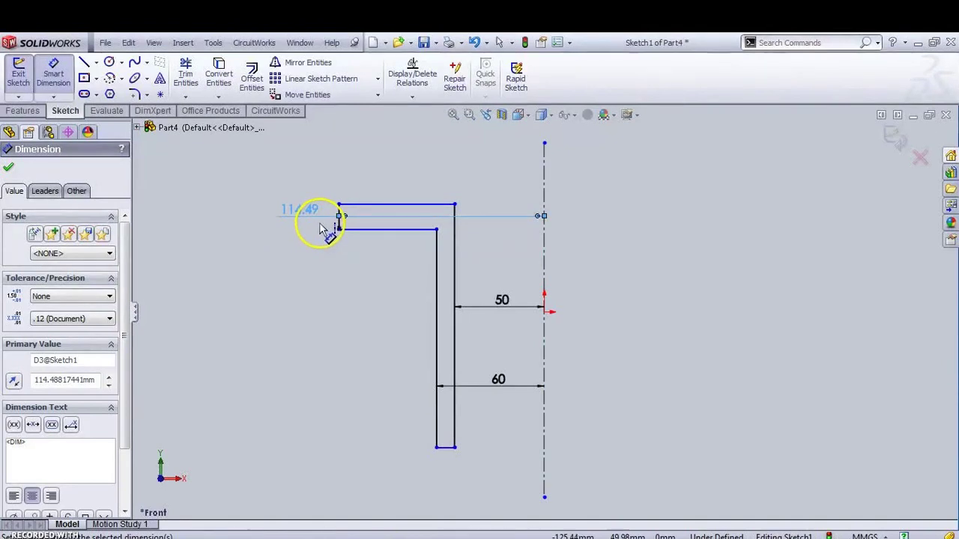
left_click(300, 209)
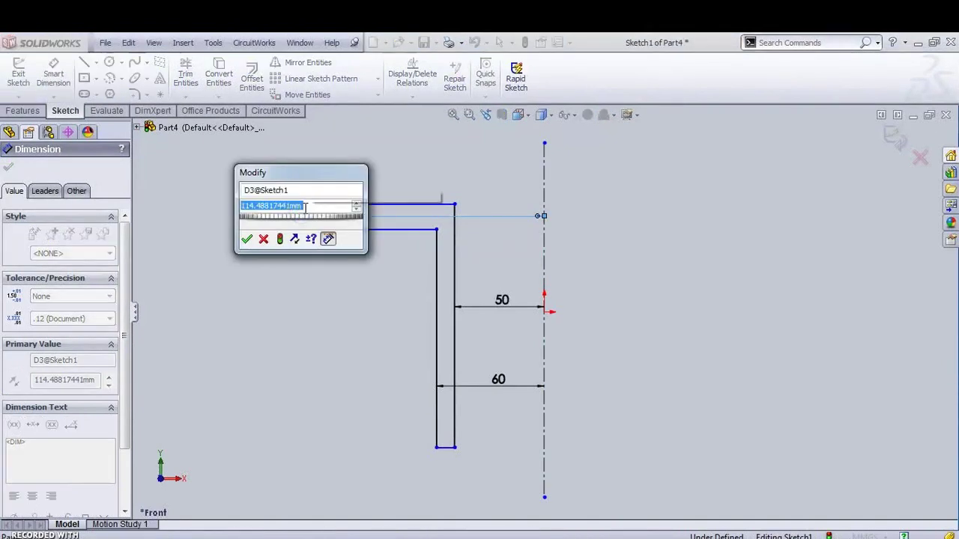
type("110")
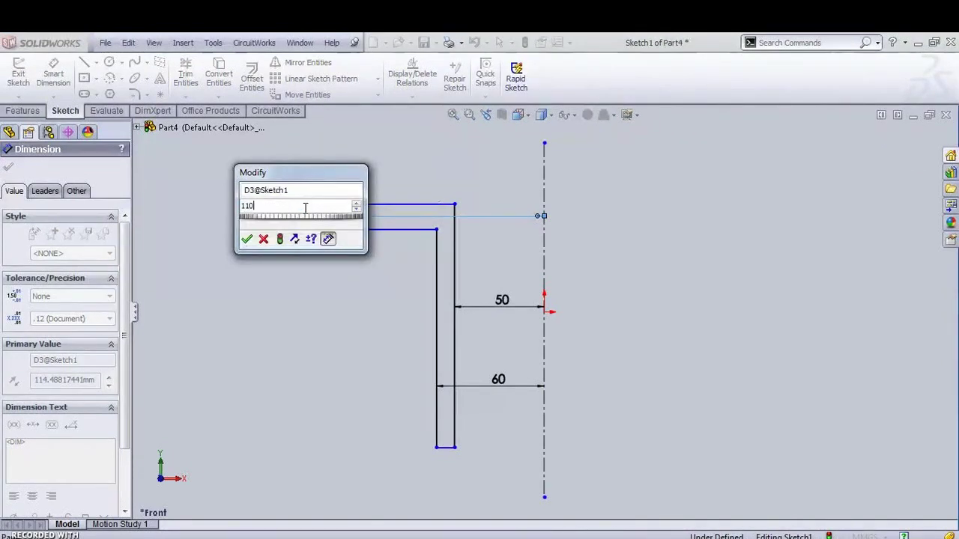
key("Return")
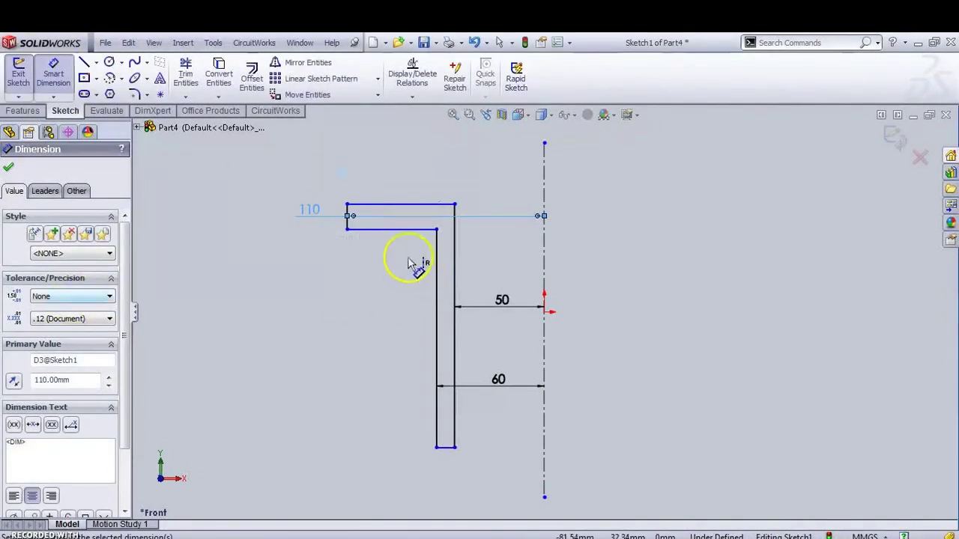
Dimension the flange thickness at its outer end as 22 mm
left_click(348, 225)
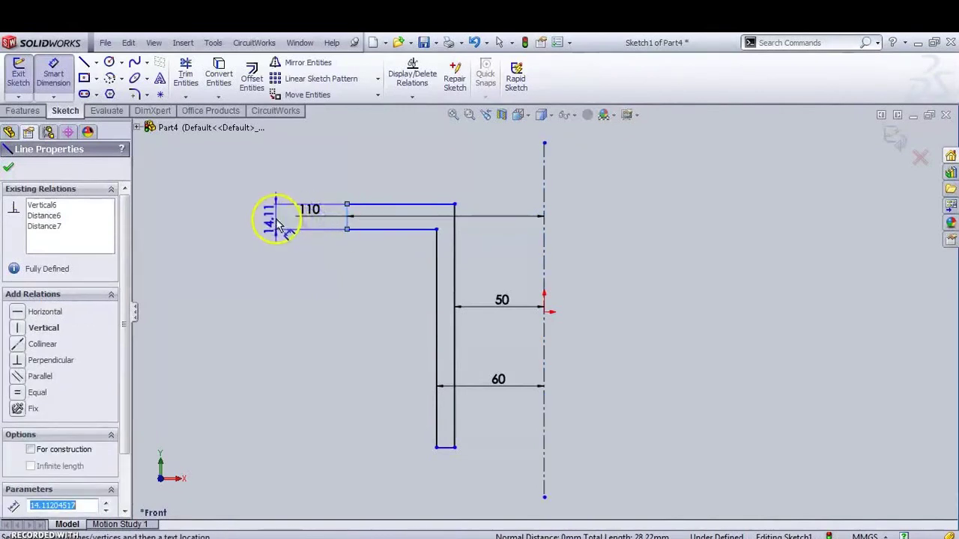
left_click(276, 217)
type("22")
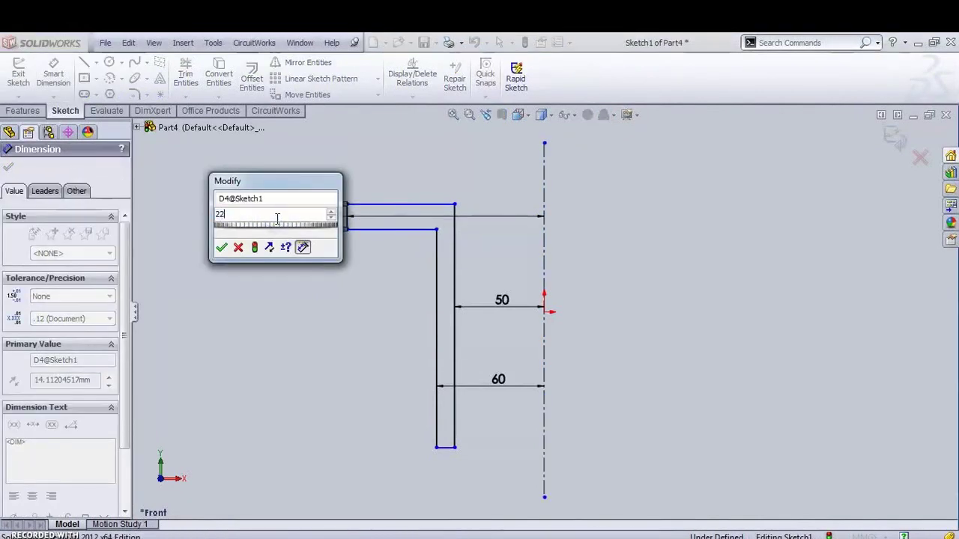
key("Return")
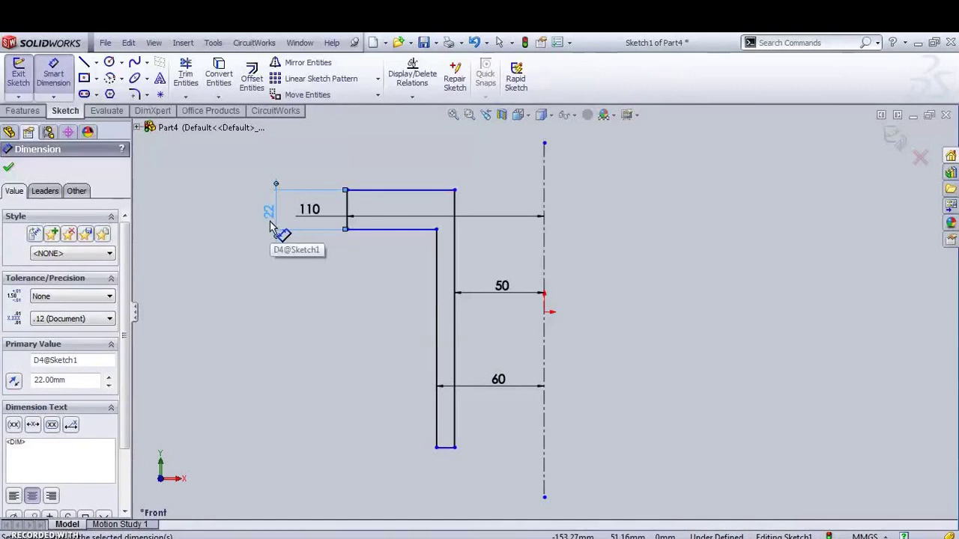
mouse_move(291, 226)
left_mouse_down()
mouse_move(305, 225)
mouse_move(310, 240)
mouse_move(357, 242)
left_mouse_up()
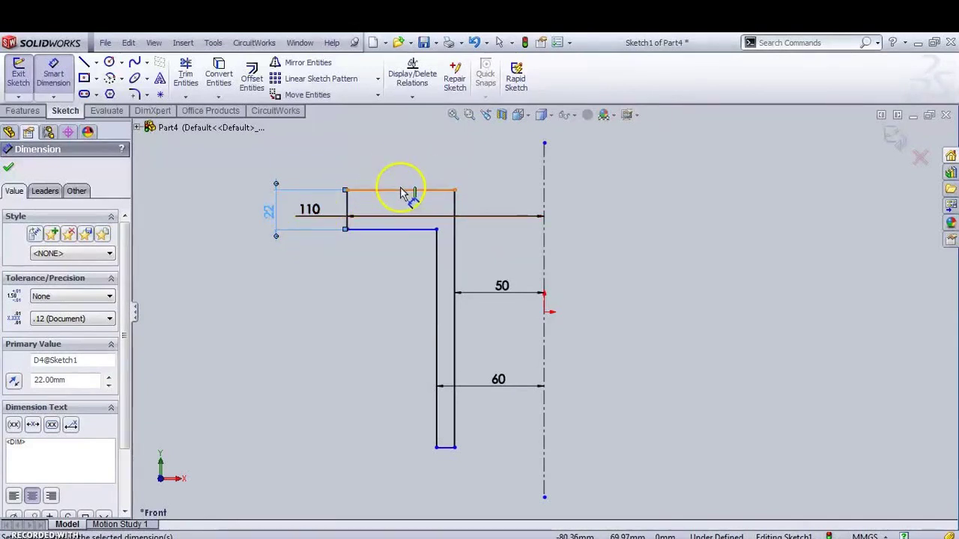
Dimension the profile's overall height from the flange's top edge to the wall's bottom edge as 300 mm
left_click(403, 192)
left_click(437, 449)
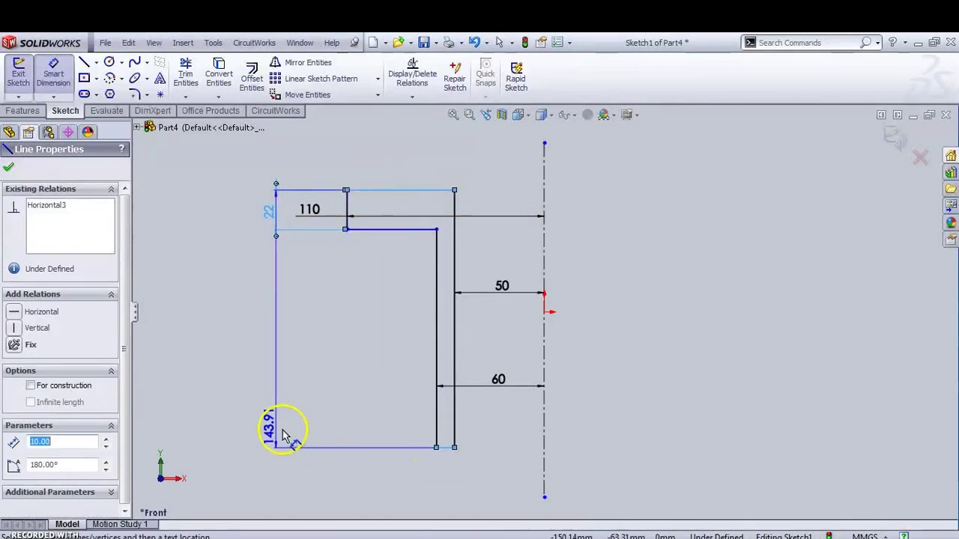
left_click(271, 408)
type("300")
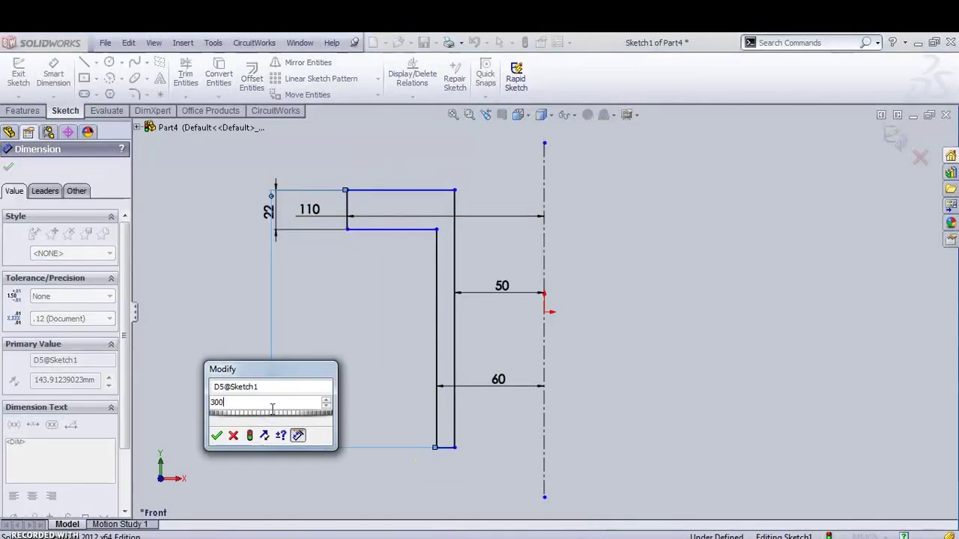
key("Return")
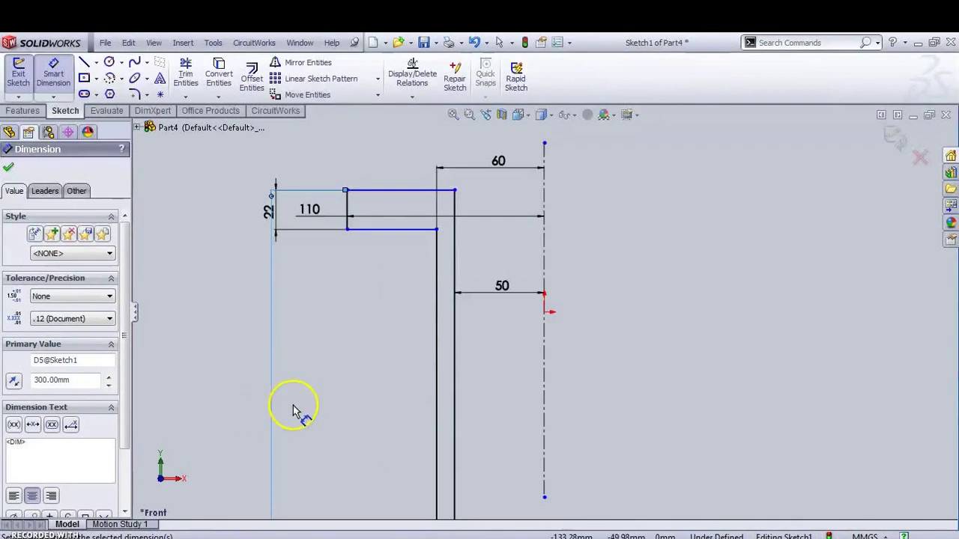
scroll(347, 378, "down", 3)
scroll(392, 229, "up", 3)
scroll(577, 382, "down", 3)
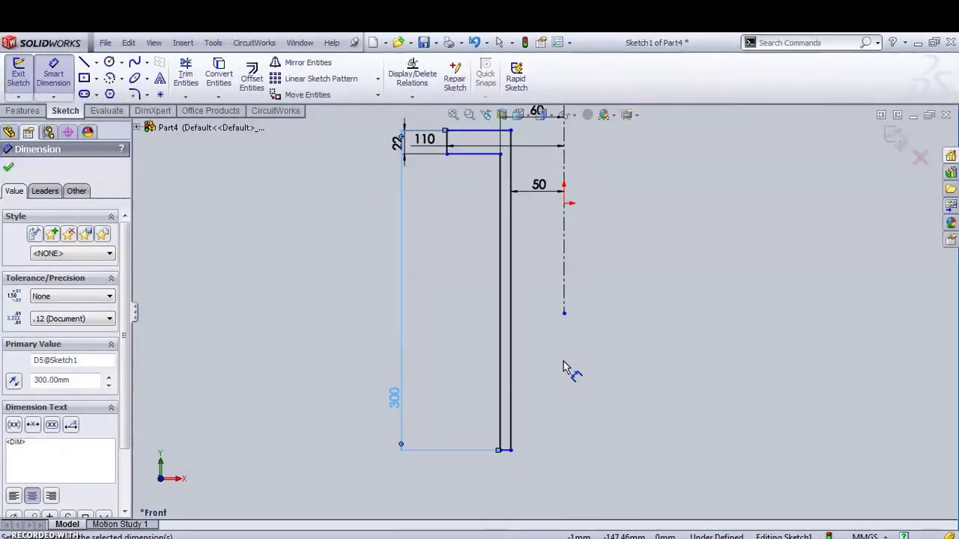
Finish the profile sketch and revolve it 360 degrees about the centerline to form the flanged sleeve
left_click(567, 369)
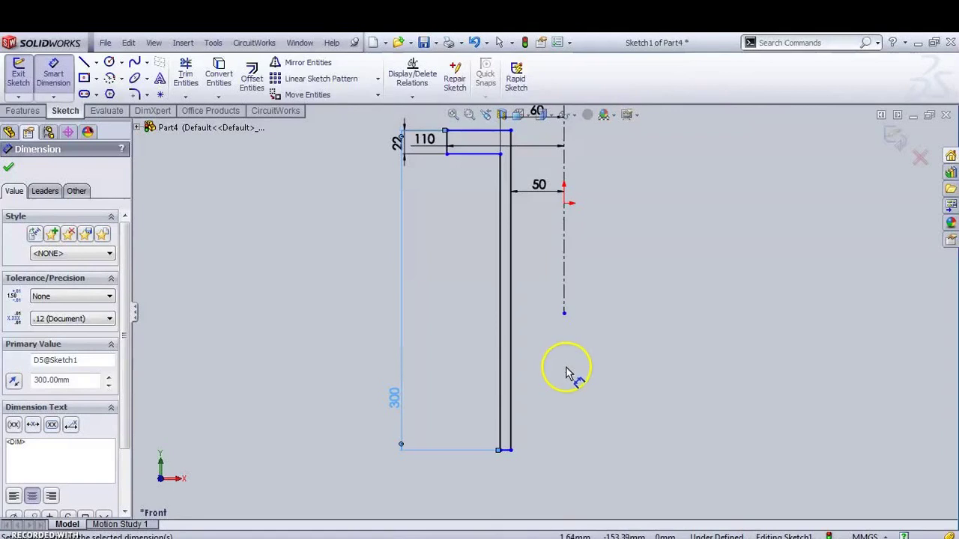
scroll(525, 210, "up", 2)
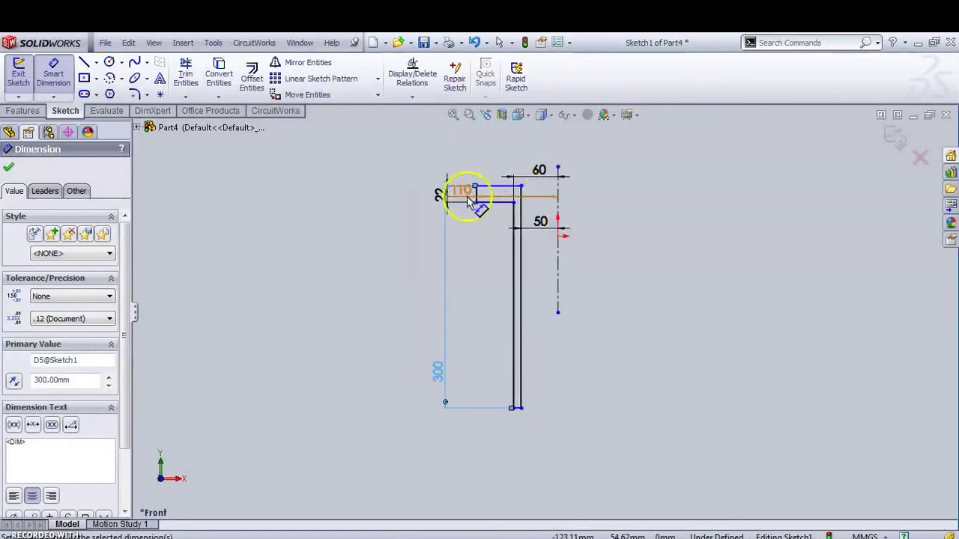
scroll(472, 203, "down", 2)
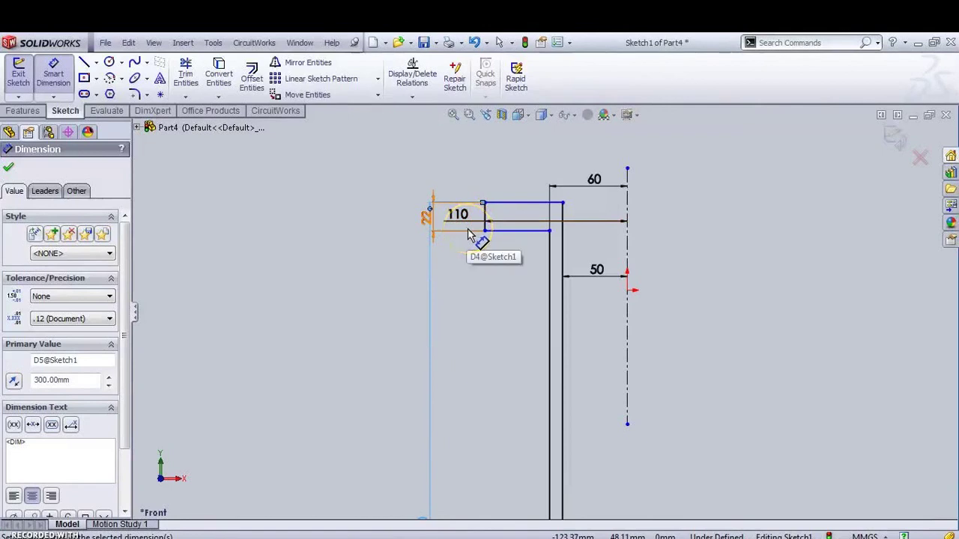
scroll(667, 293, "up", 3)
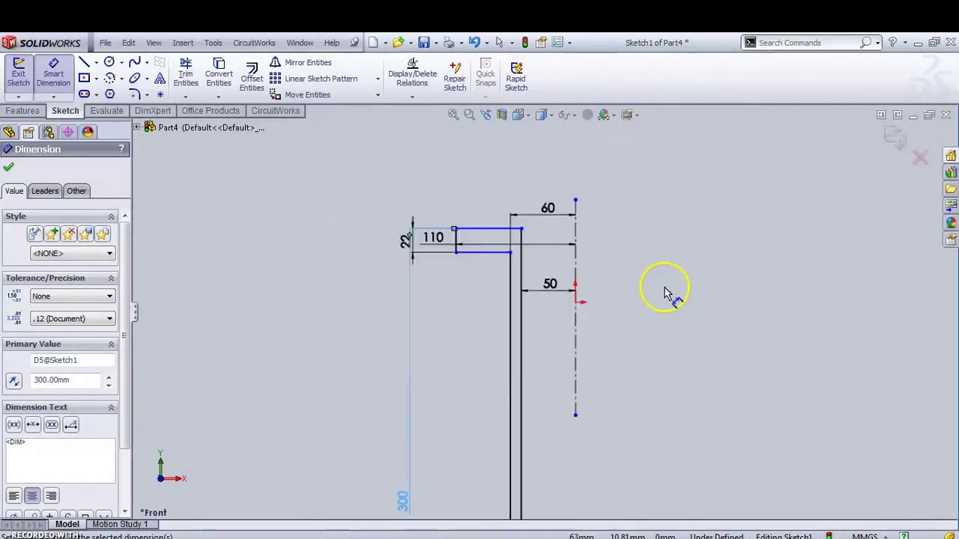
left_click(894, 139)
left_click(894, 138)
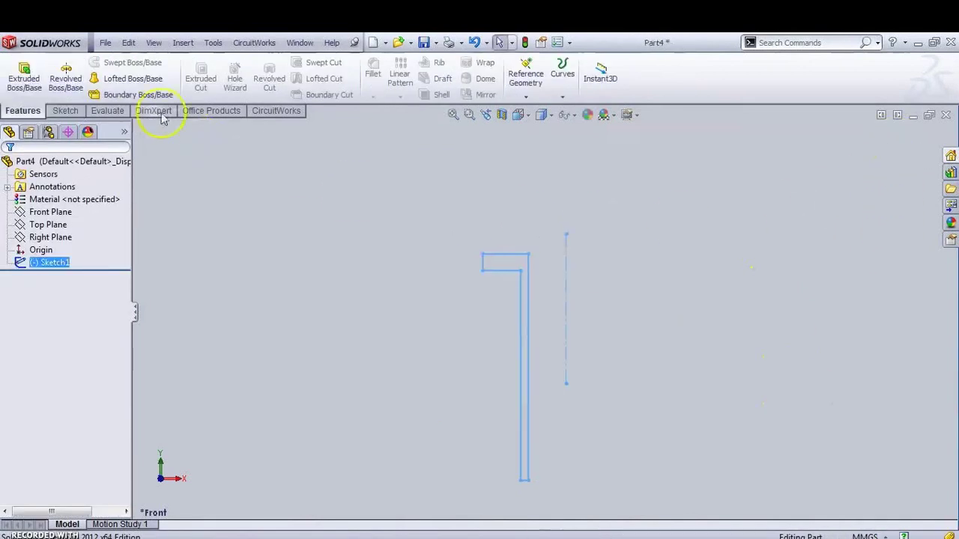
left_click(66, 75)
left_click(8, 167)
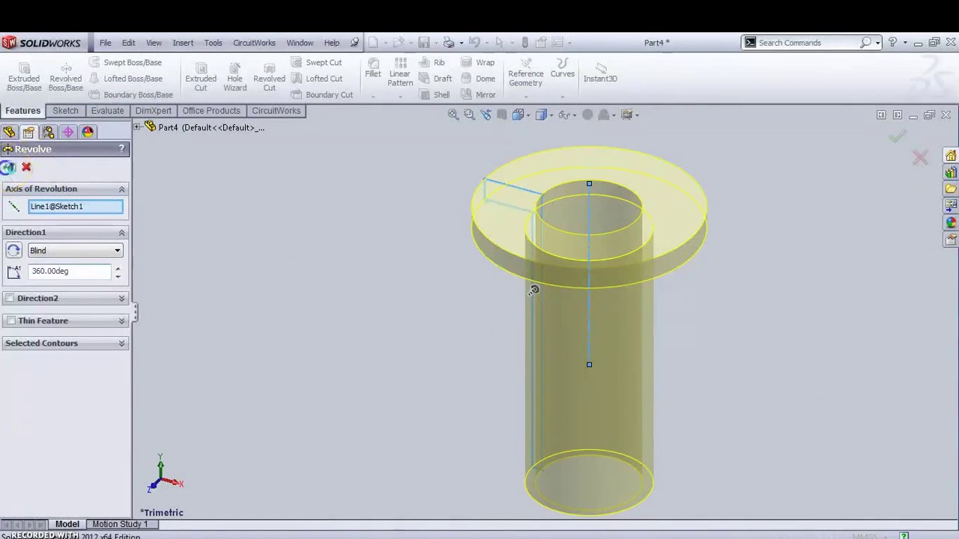
middle_click_drag(417, 375, 440, 159)
middle_click_drag(612, 388, 601, 334)
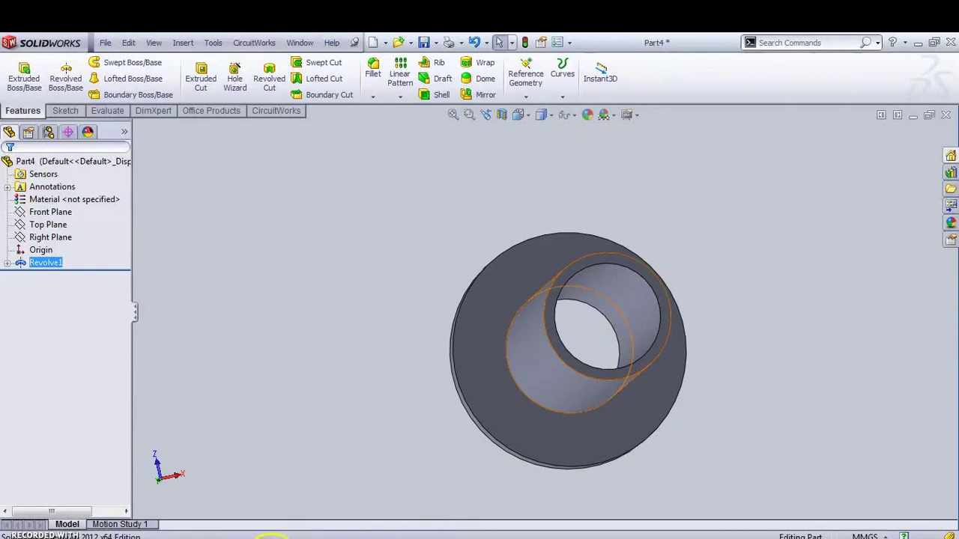
Switch to the PDF drawing and examine the pipe's outer diameters and the thin outer layer's extent along the wall
mouse_move(273, 536)
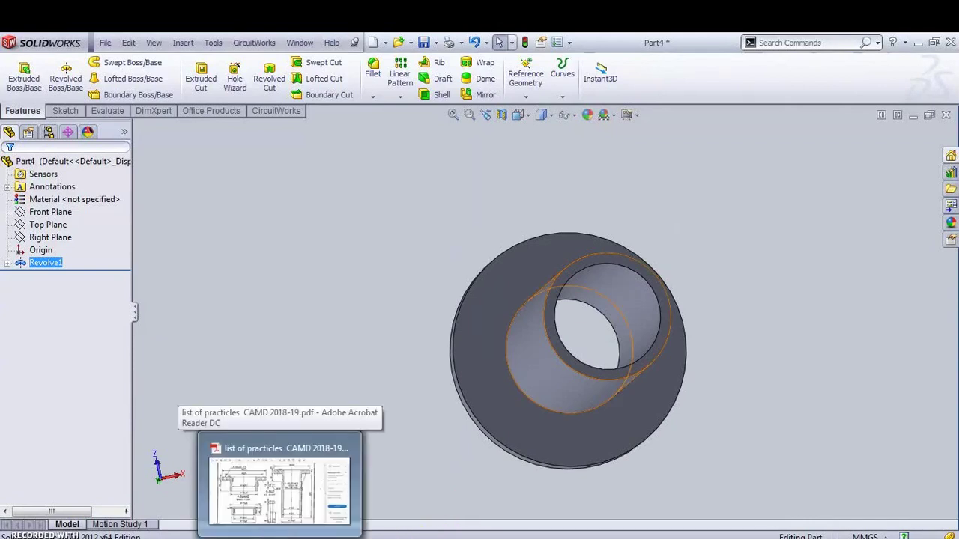
left_click(279, 487)
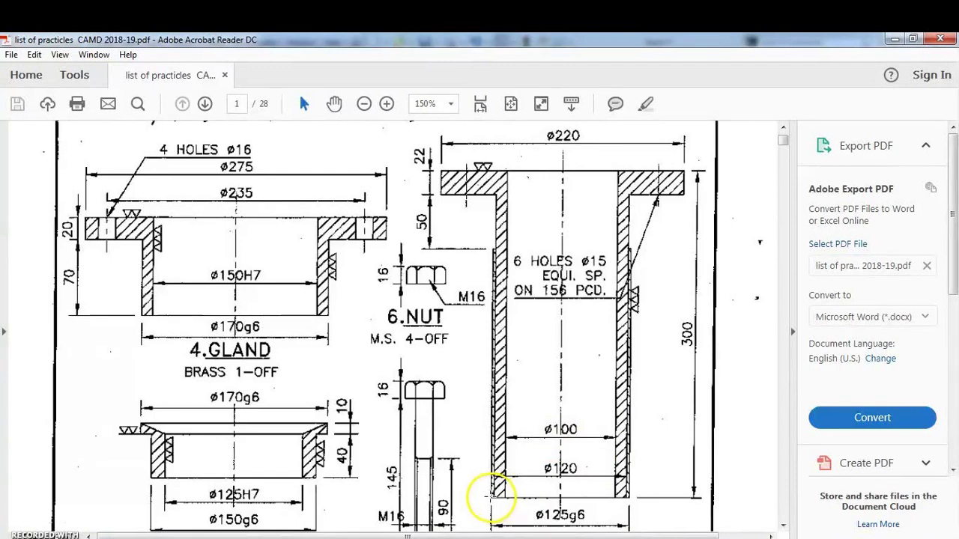
scroll(494, 498, "down", 3)
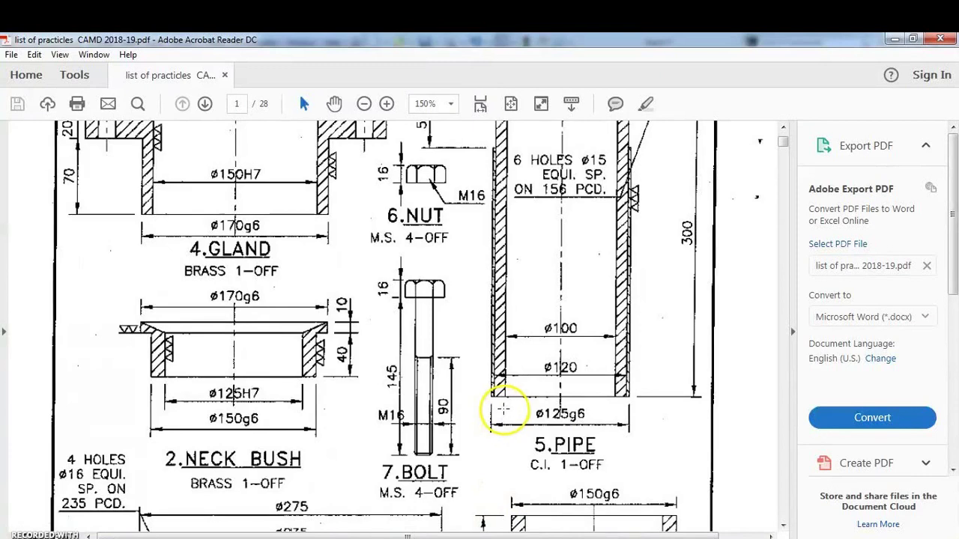
scroll(504, 408, "up", 4, "ctrl")
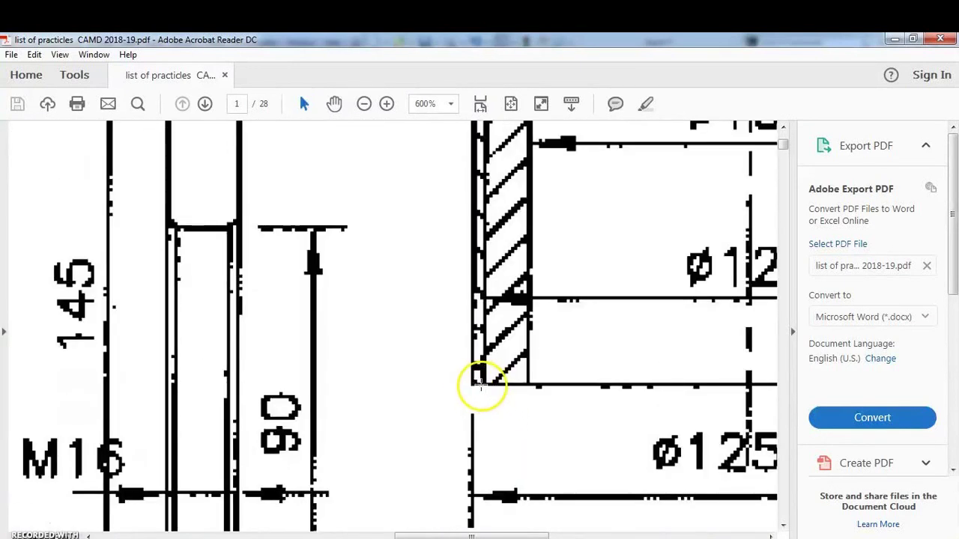
scroll(543, 430, "up", 10)
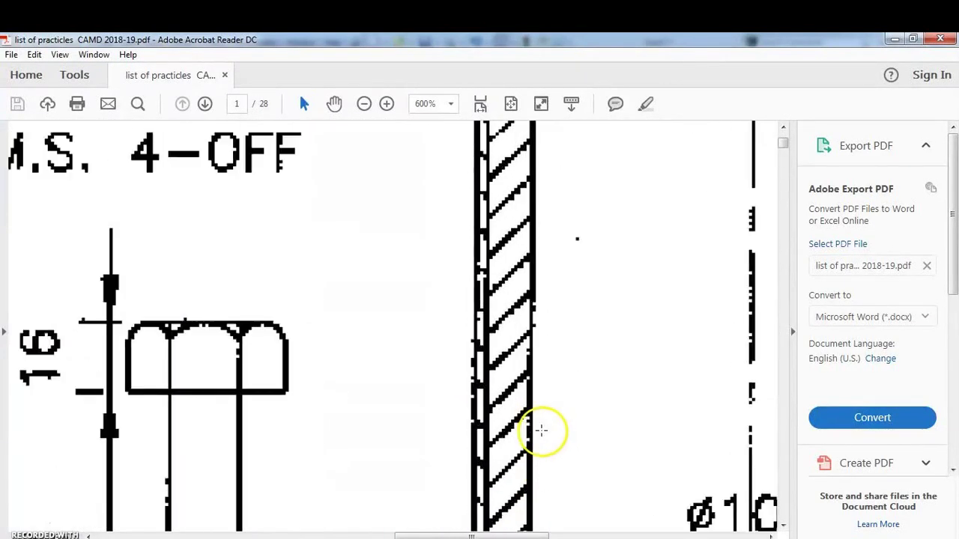
scroll(542, 430, "up", 5)
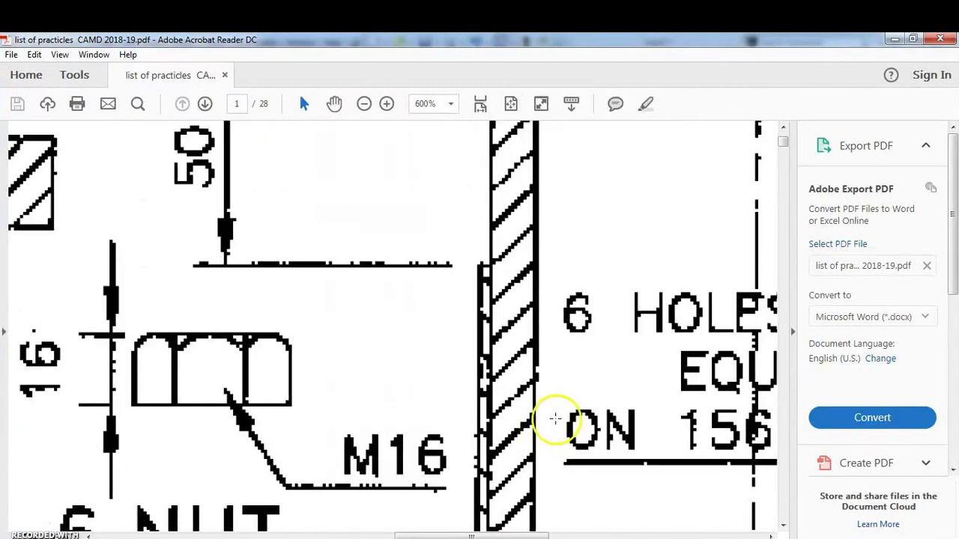
scroll(554, 418, "down", 7, "ctrl")
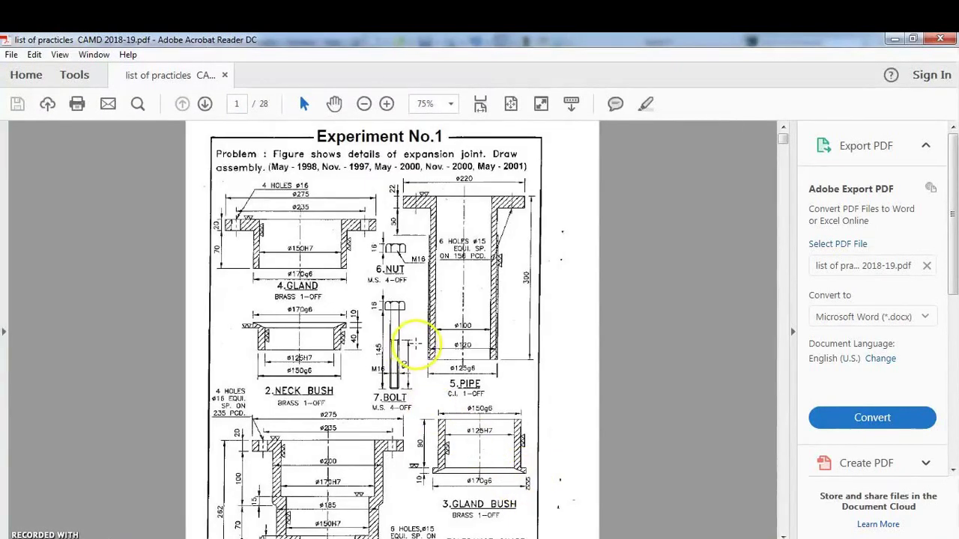
scroll(431, 292, "up", 2, "ctrl")
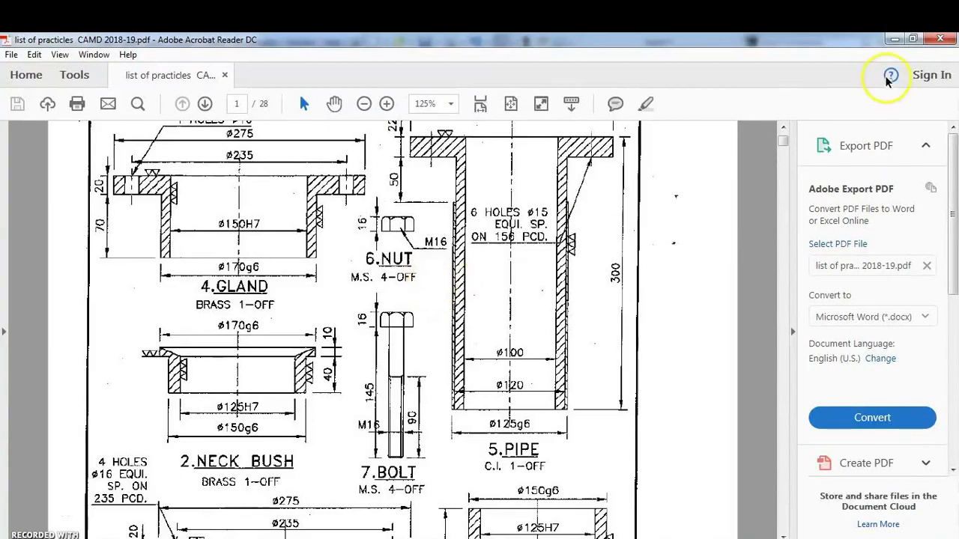
left_click(895, 42)
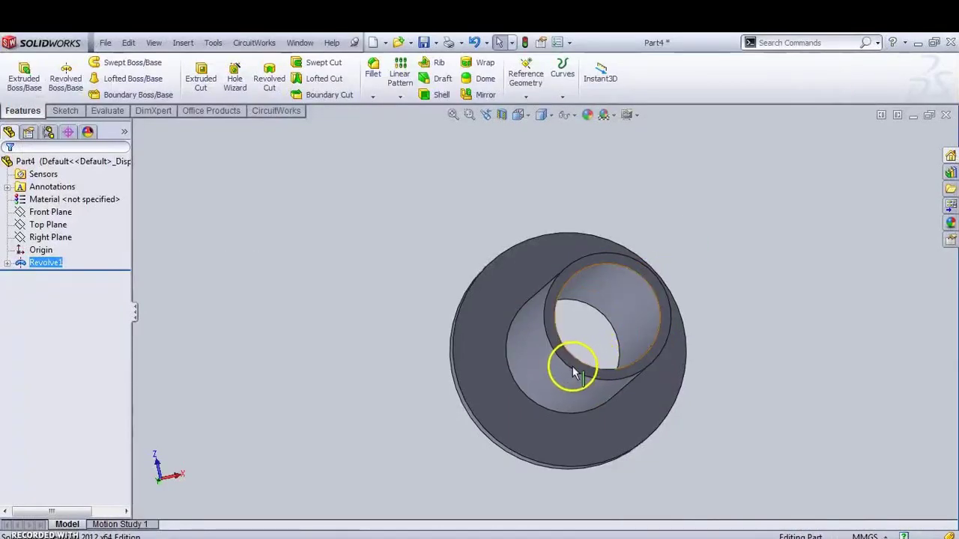
Start a sketch on the sleeve's free annular end face and draw an origin-centered circle on the wall's 60 mm radius outer edge
left_click(561, 285)
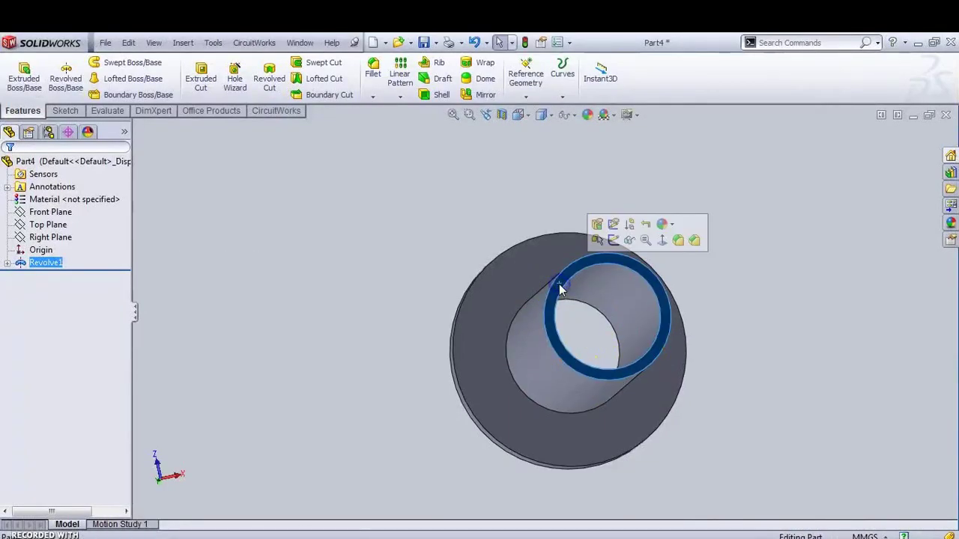
left_click(614, 241)
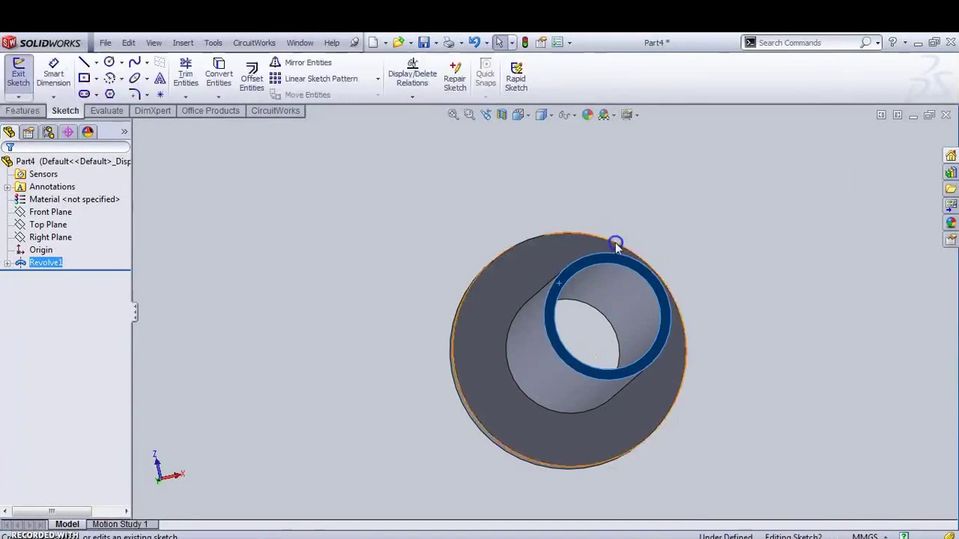
left_click(529, 115)
left_click(524, 117)
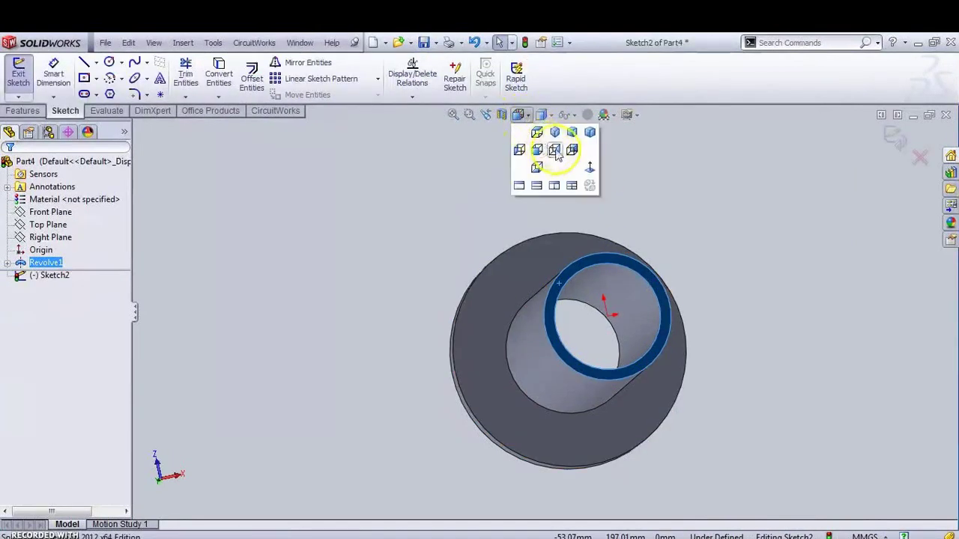
left_click(591, 169)
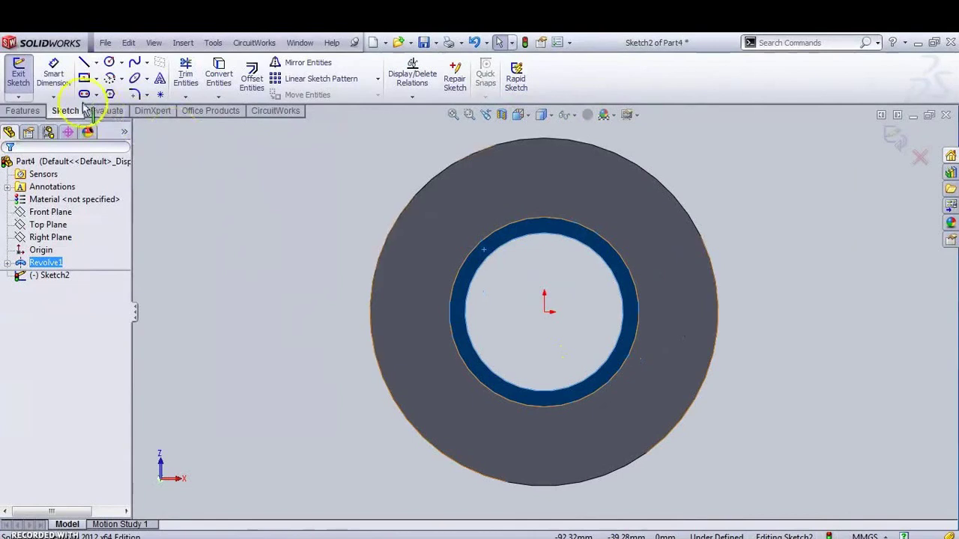
left_click(109, 62)
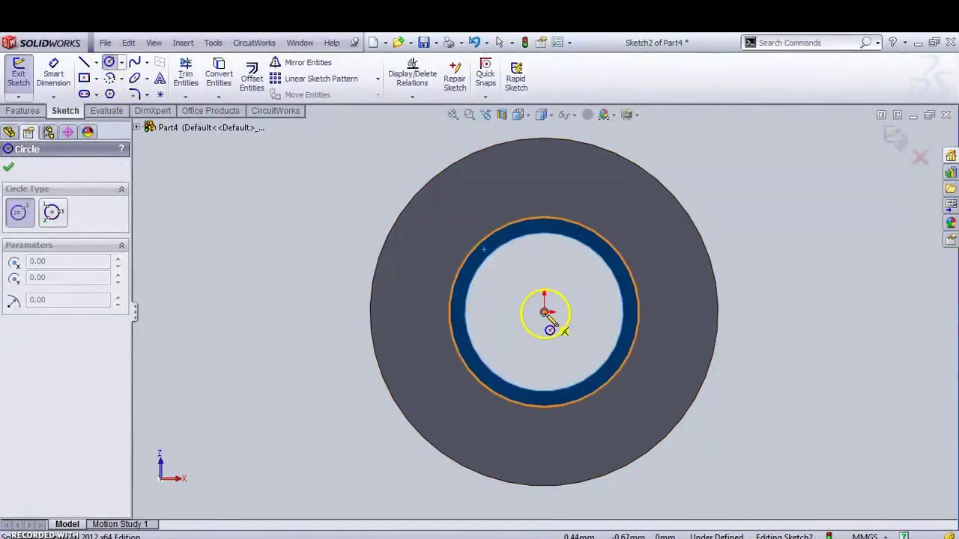
left_click(545, 312)
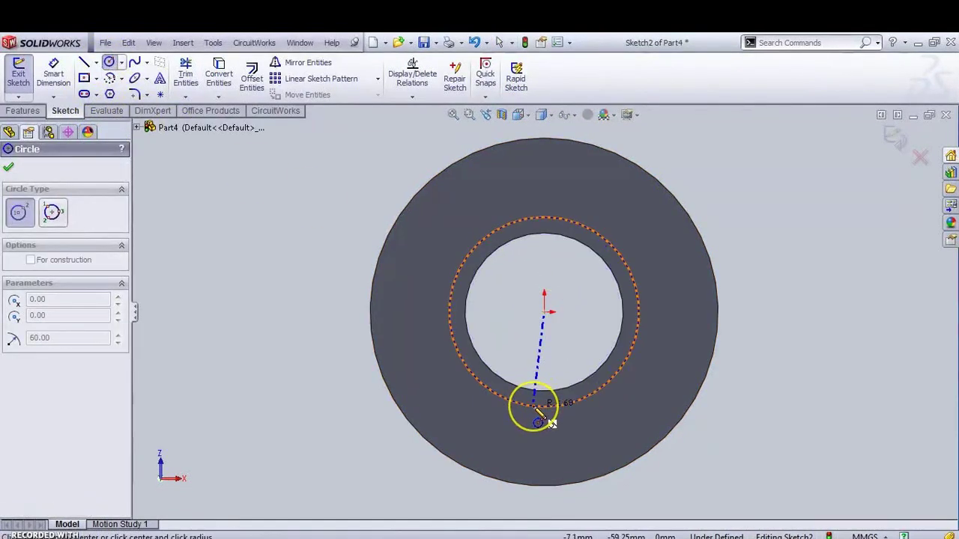
left_click(534, 409)
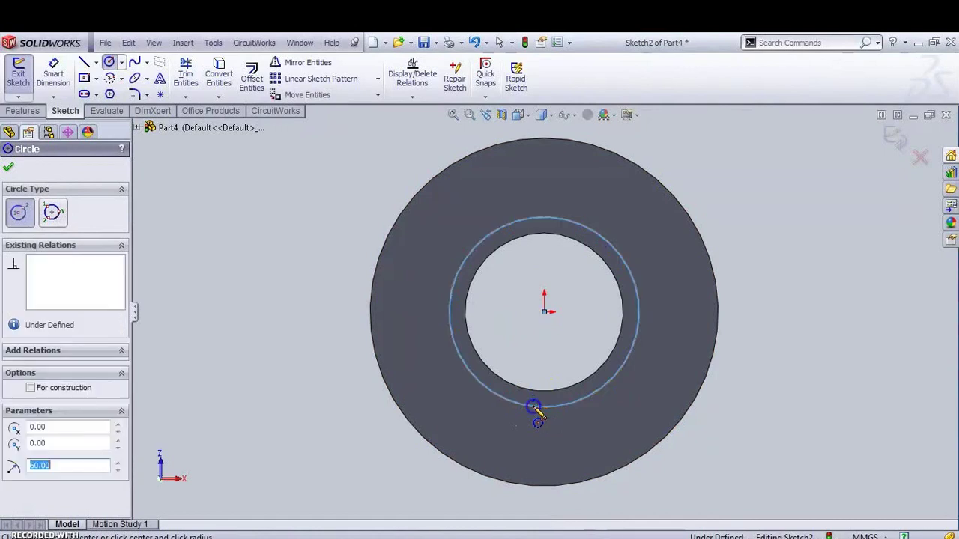
Draw a second origin-centered circle with a radius of 62.5 mm and finish the sketch
left_click(545, 311)
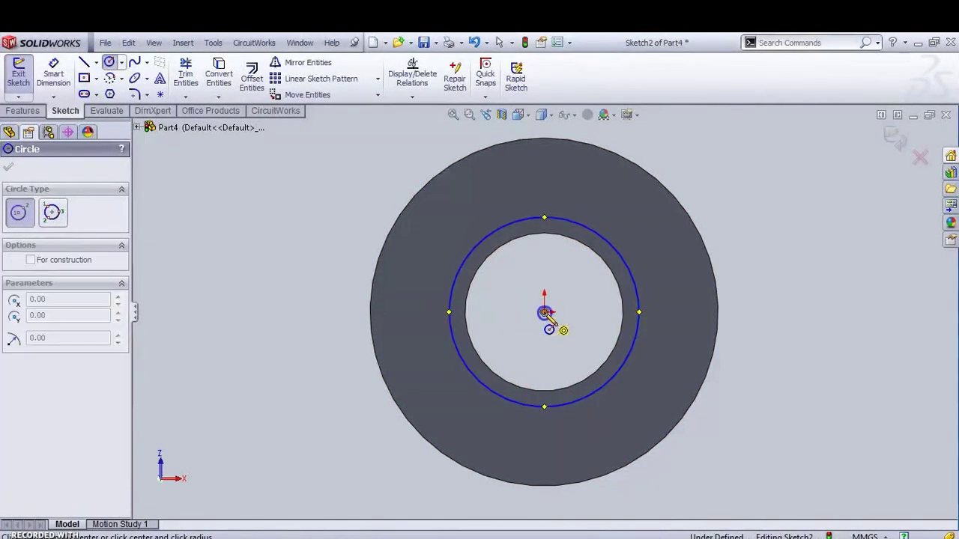
left_click(508, 409)
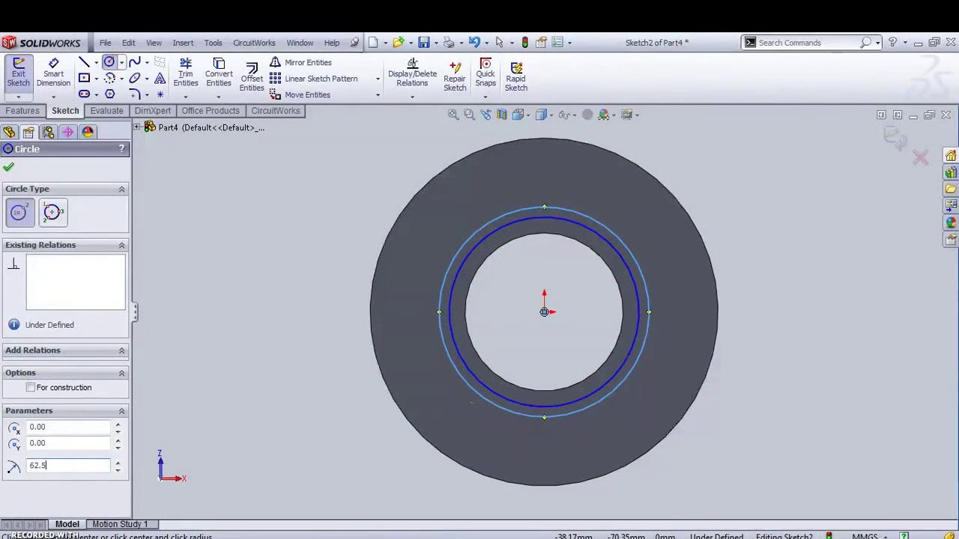
key("Return")
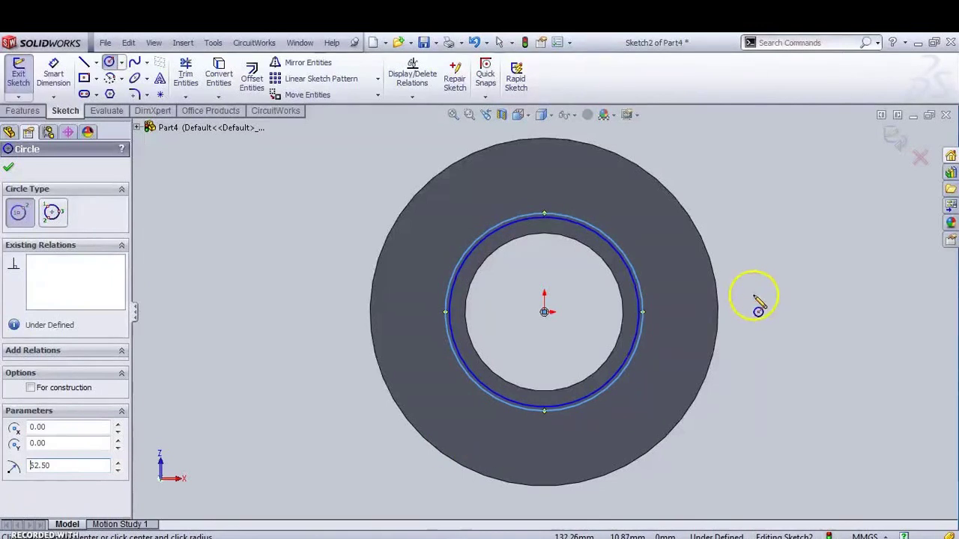
left_click(891, 139)
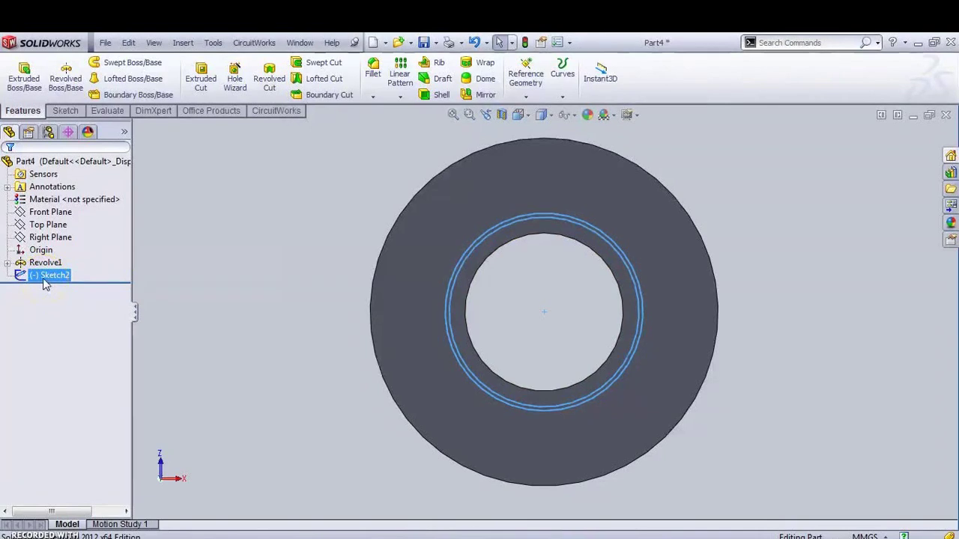
left_click(508, 224, "ctrl")
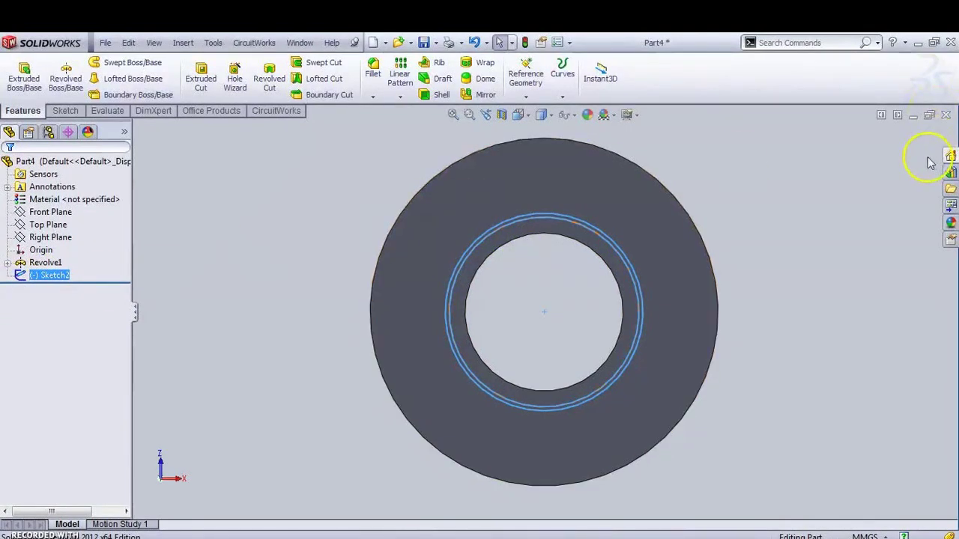
left_click(480, 239, "ctrl")
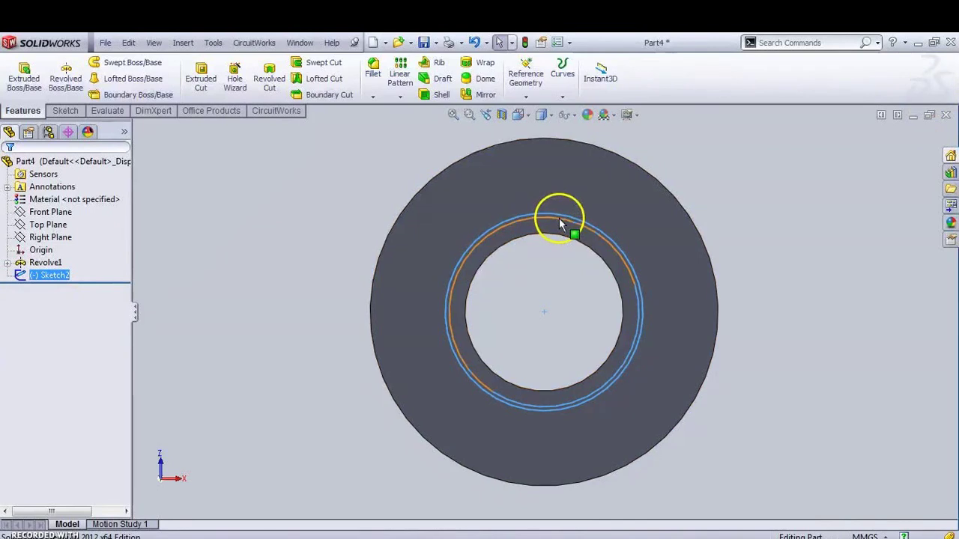
left_click(557, 223, "ctrl")
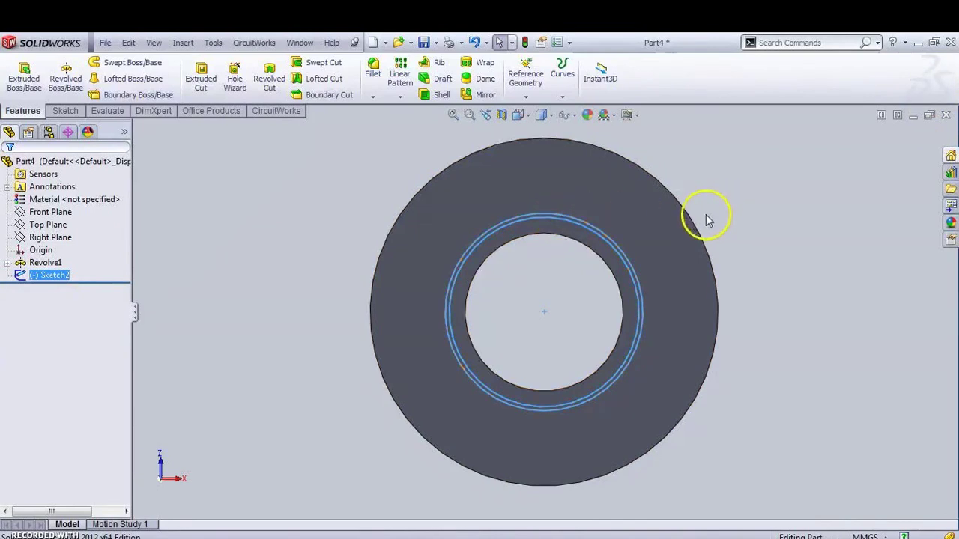
Extrude the ring sketch 228 mm in the reversed direction, along the sleeve toward the flange, with a blind end condition
middle_click_drag(707, 221, 641, 225)
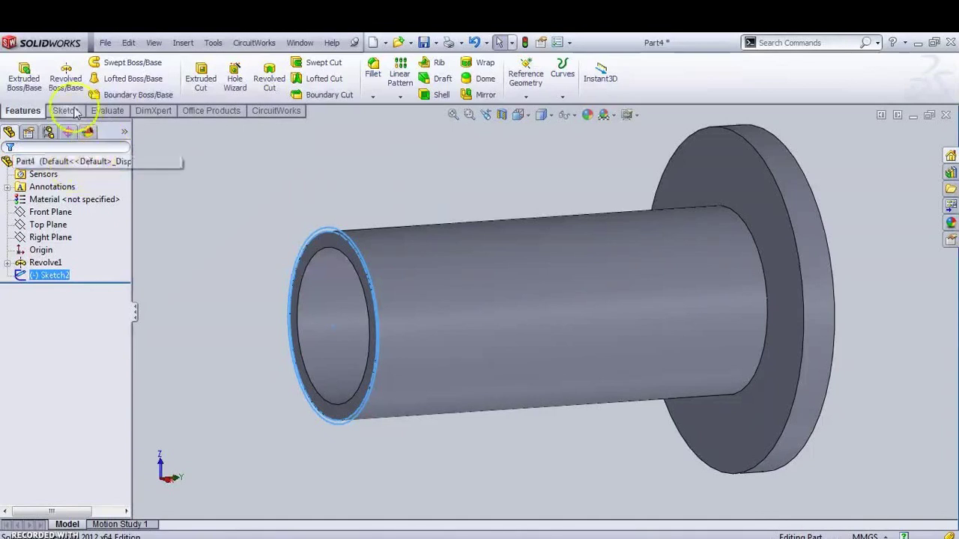
left_click(39, 87)
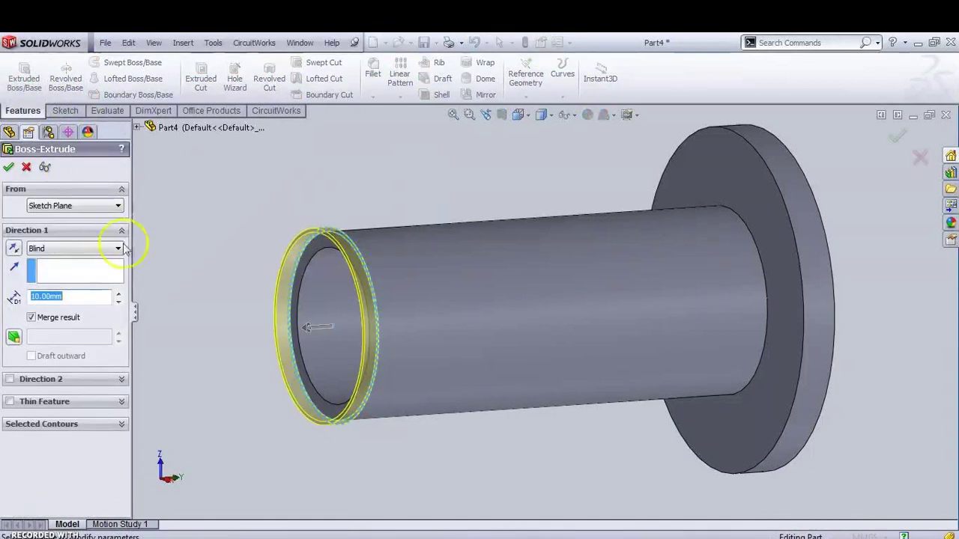
middle_click_drag(416, 298, 317, 304)
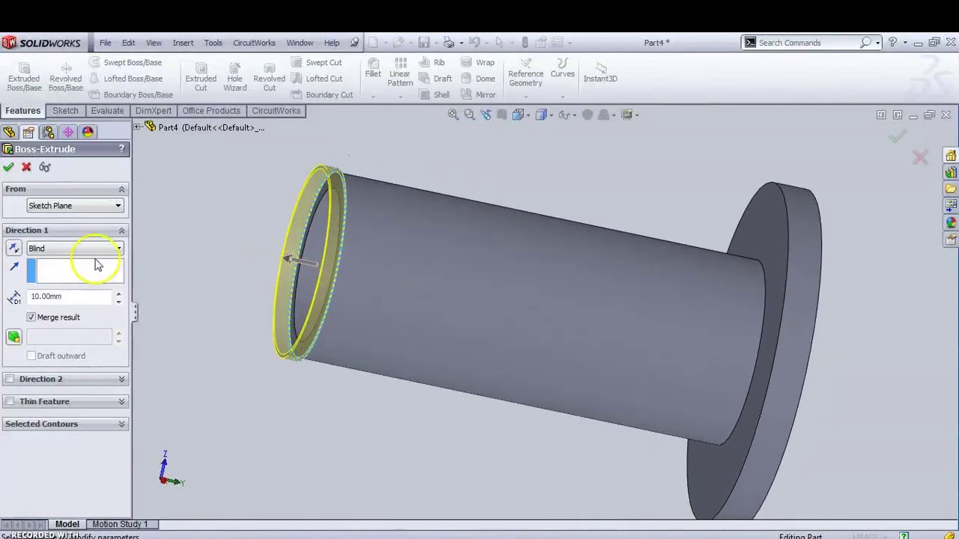
left_click(12, 249)
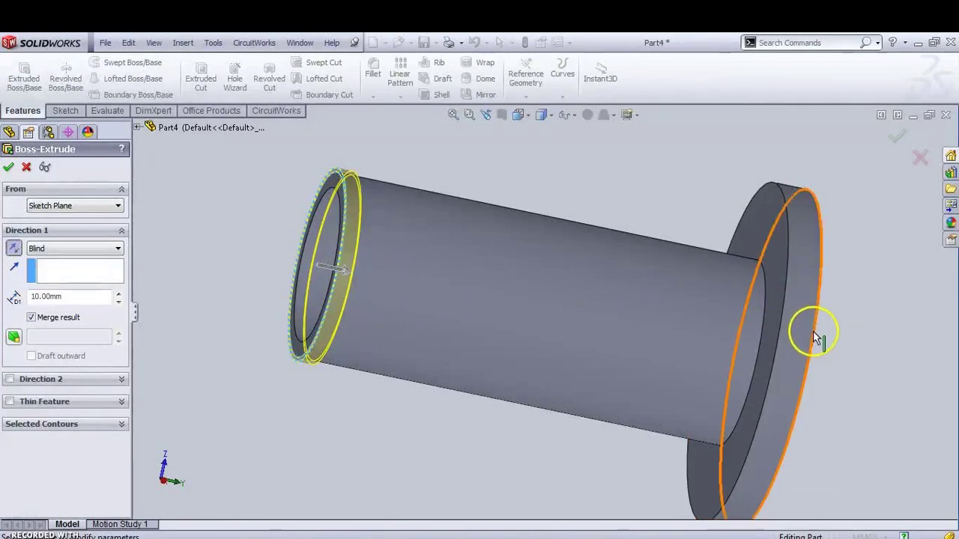
left_click(782, 344)
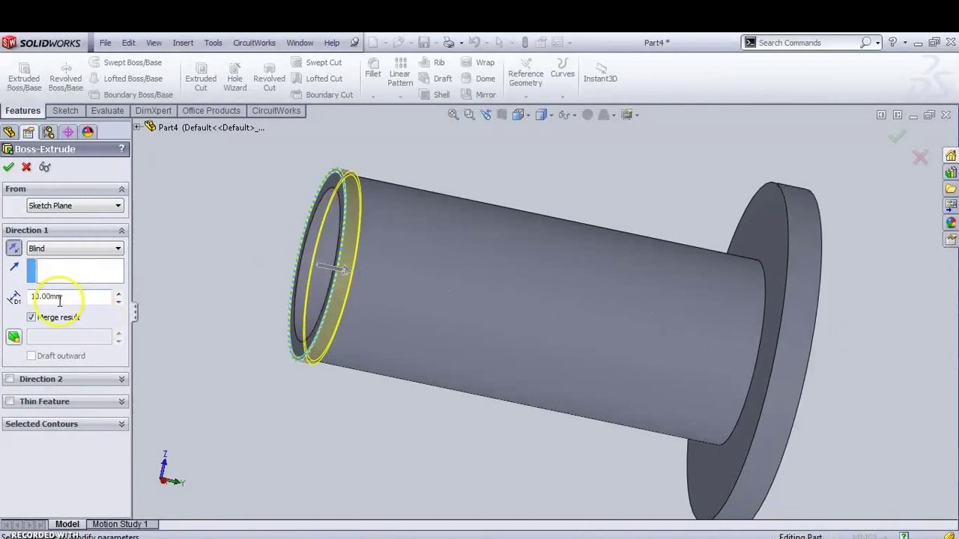
left_click_drag(44, 298, 9, 256)
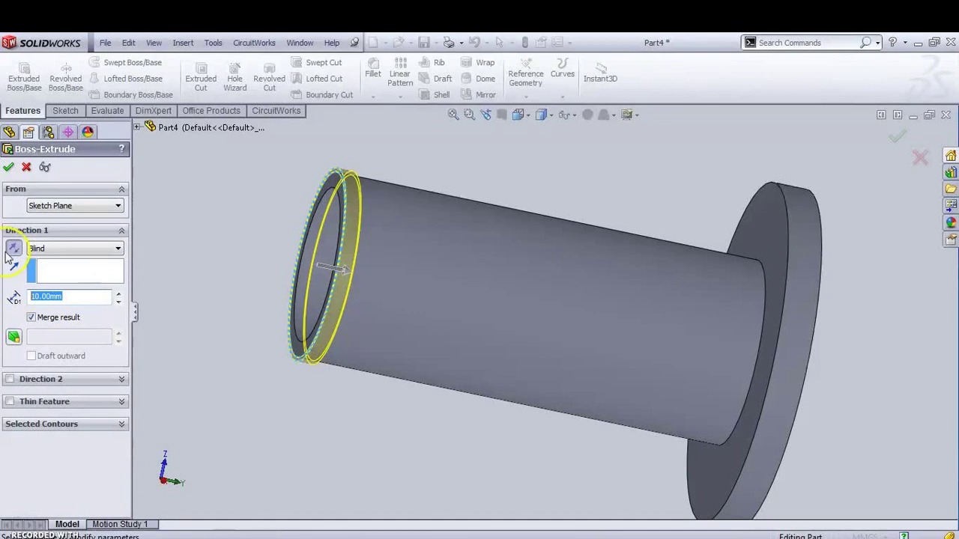
key("Return")
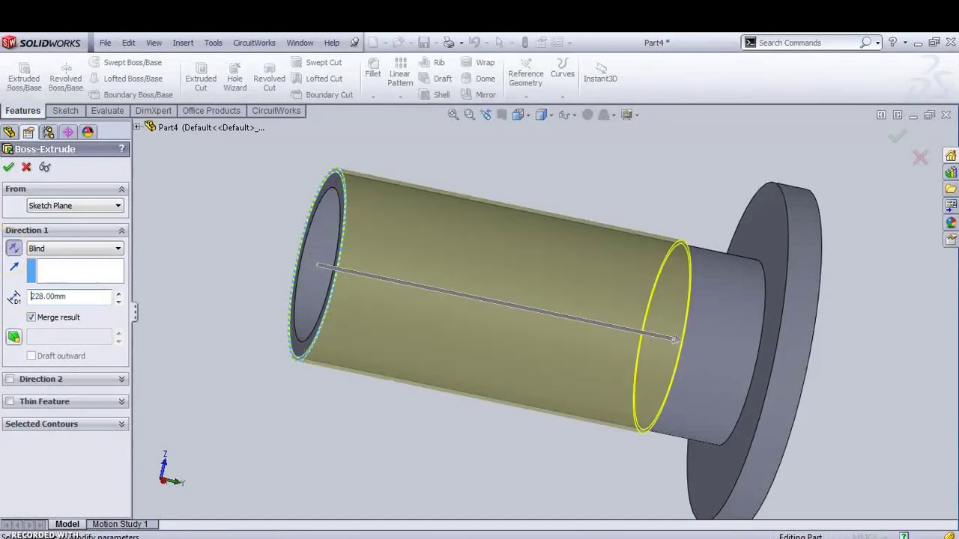
left_click(8, 168)
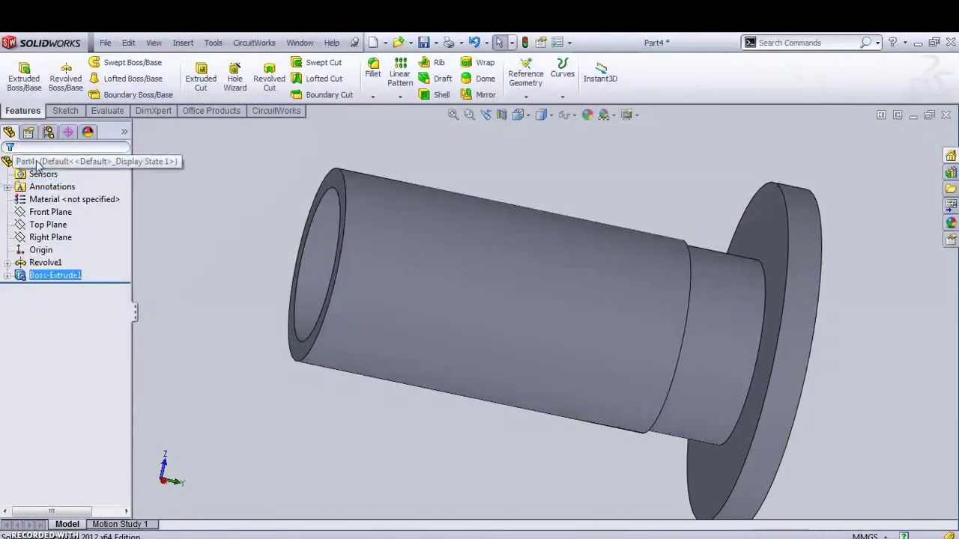
key("f")
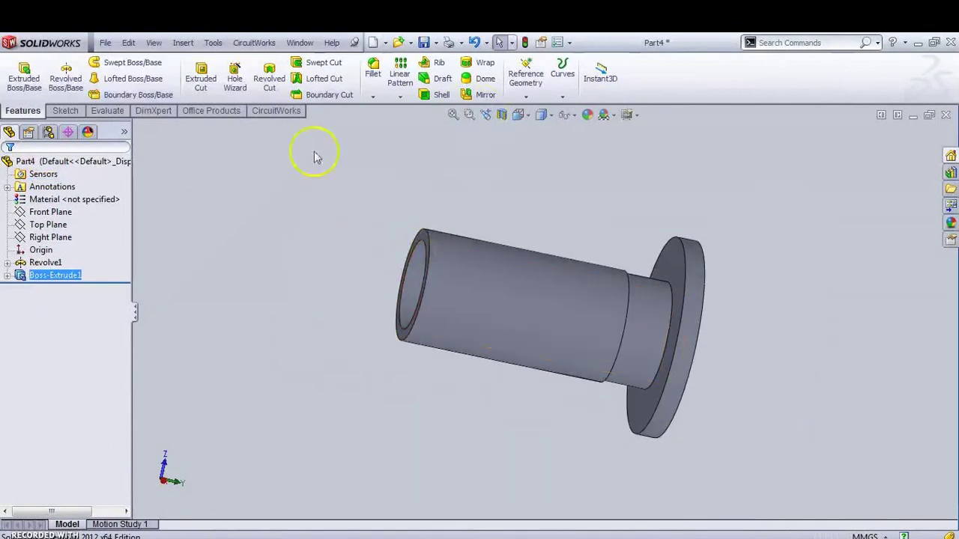
Open the revolve's profile sketch in the front view, examine its flange and wall dimensions, and exit the sketch
left_click(37, 264)
left_click(62, 225)
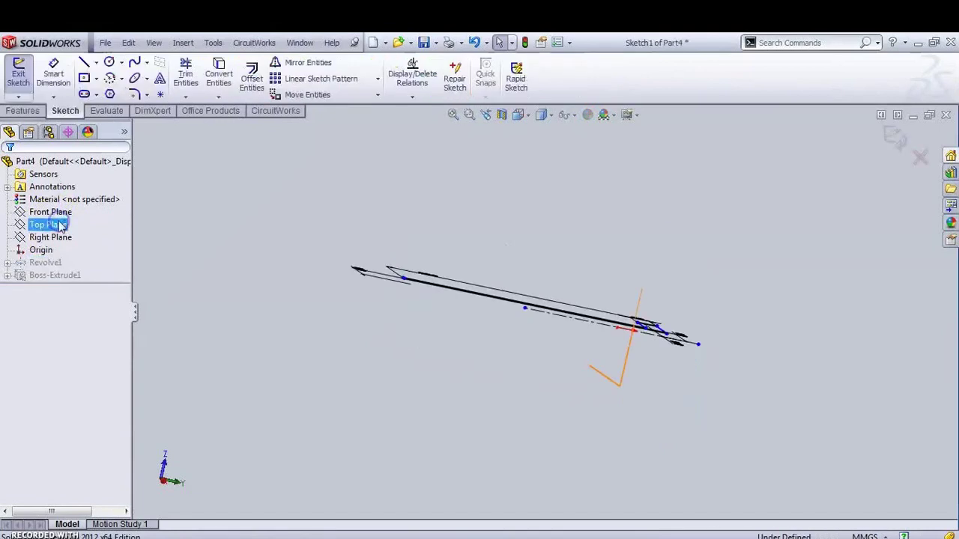
left_click(528, 116)
left_click(588, 166)
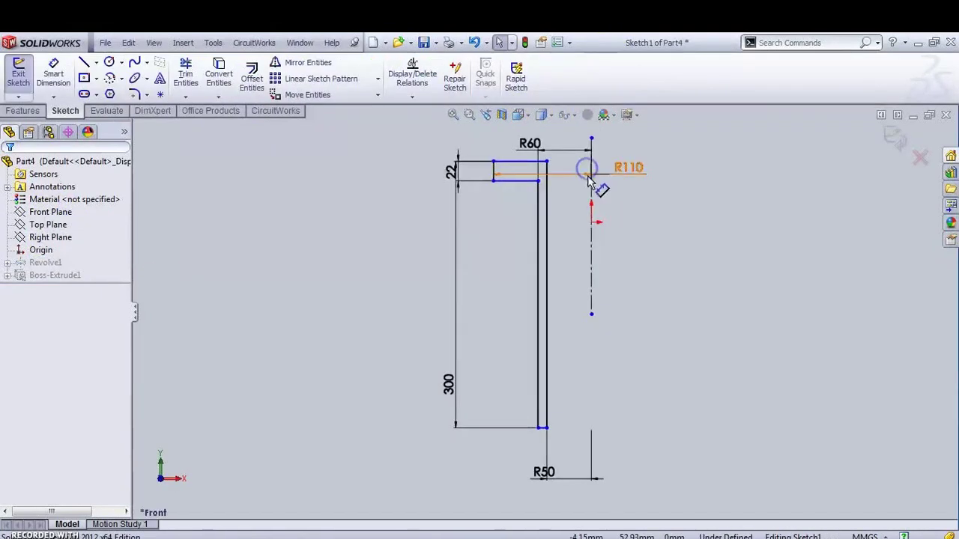
scroll(466, 183, "down", 4)
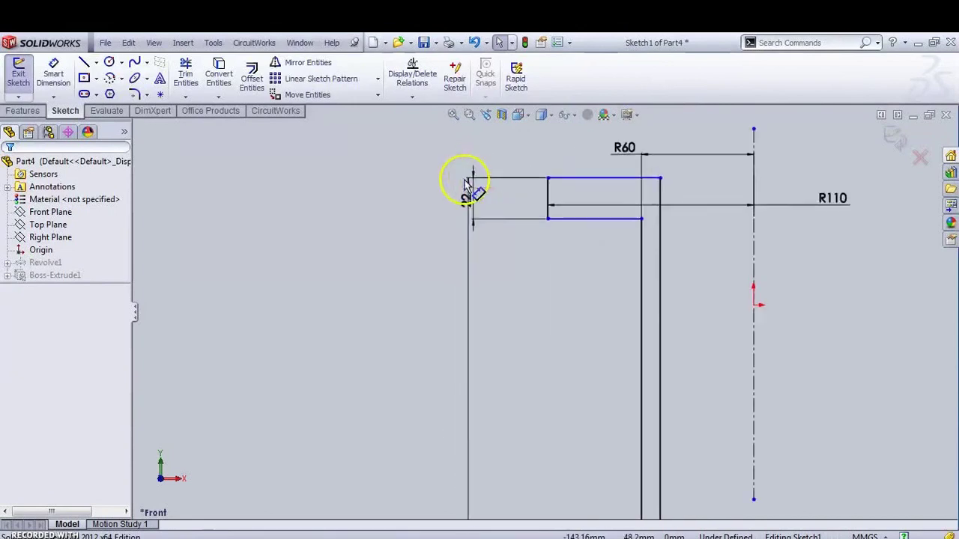
scroll(477, 206, "down", 1)
scroll(487, 227, "up", 3)
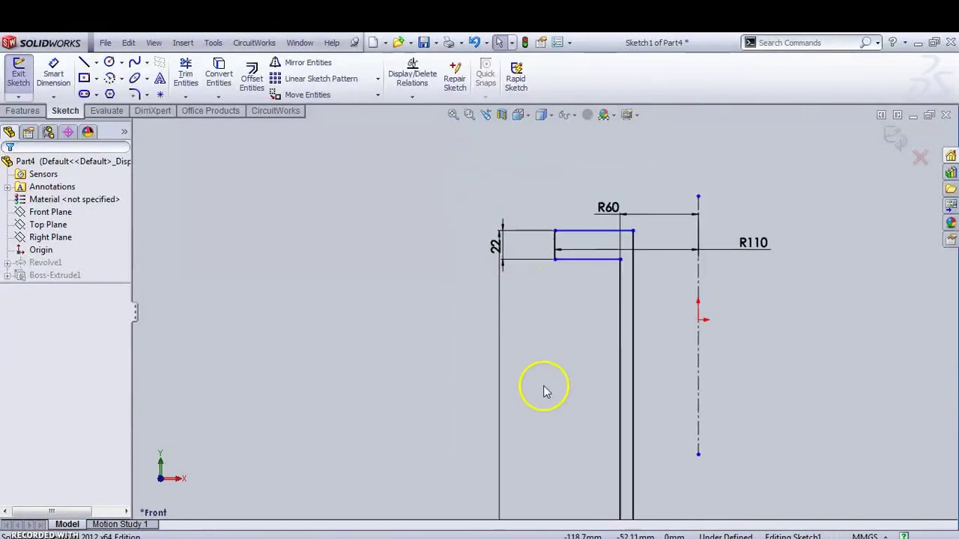
scroll(588, 344, "up", 5)
scroll(589, 382, "down", 2)
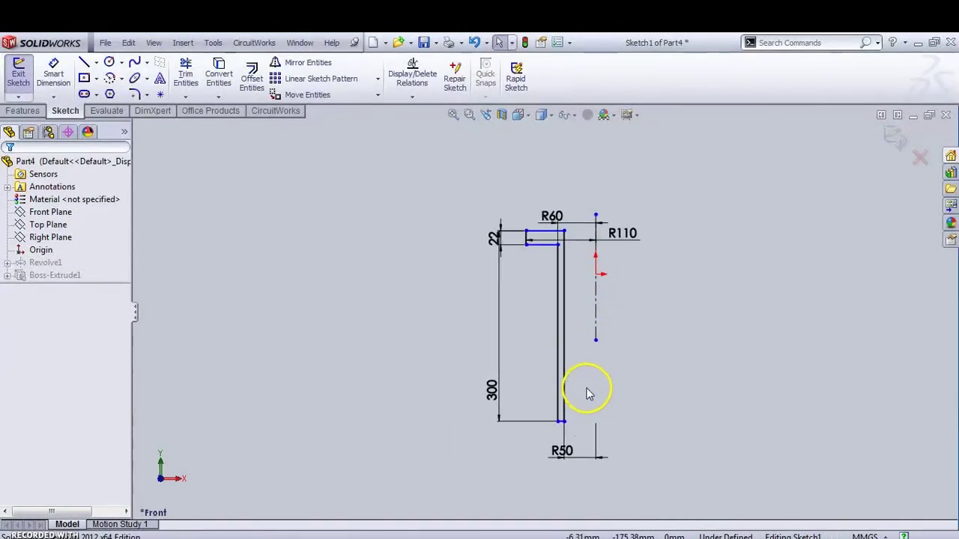
left_click(897, 141)
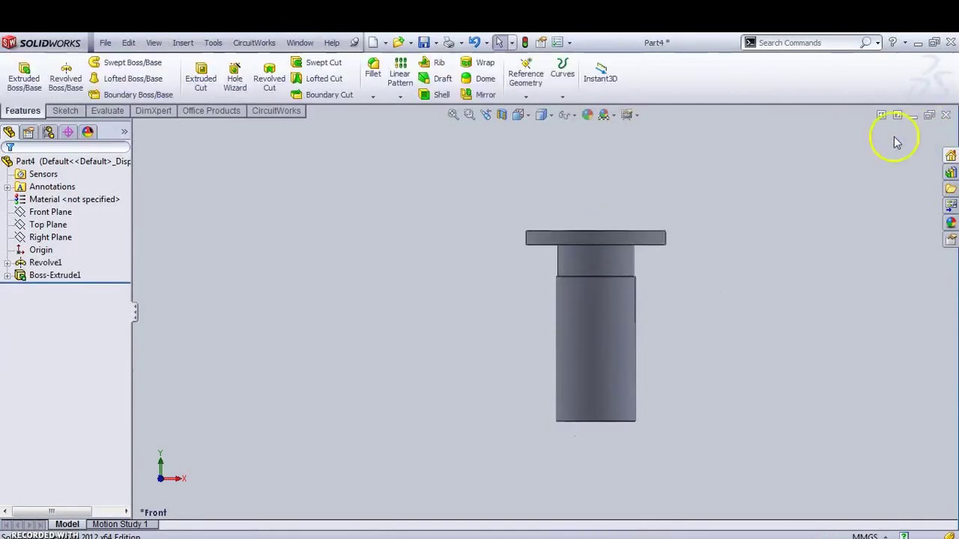
Section the pipe along the Front Plane, compare it with the pipe drawing in the PDF, and close the section preview
middle_click_drag(681, 259, 704, 252)
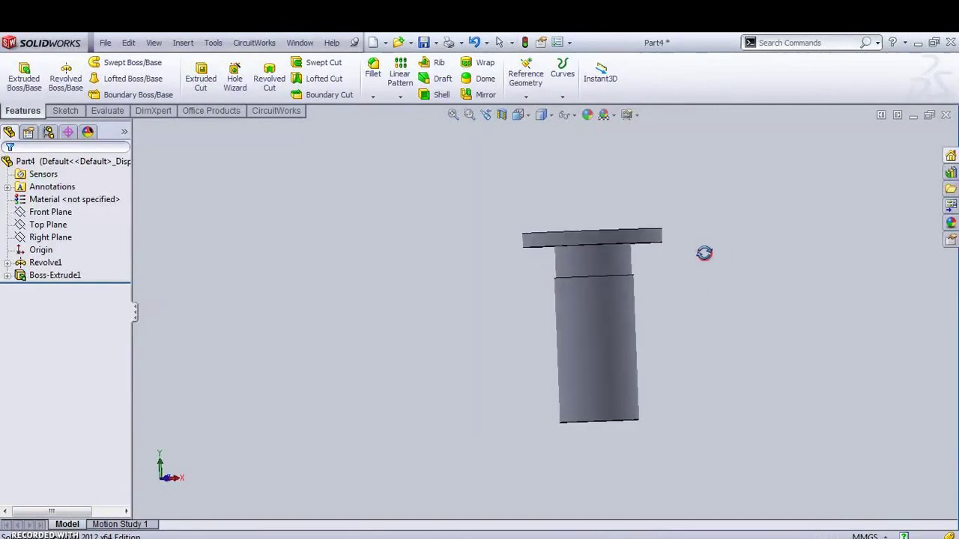
left_click(501, 115)
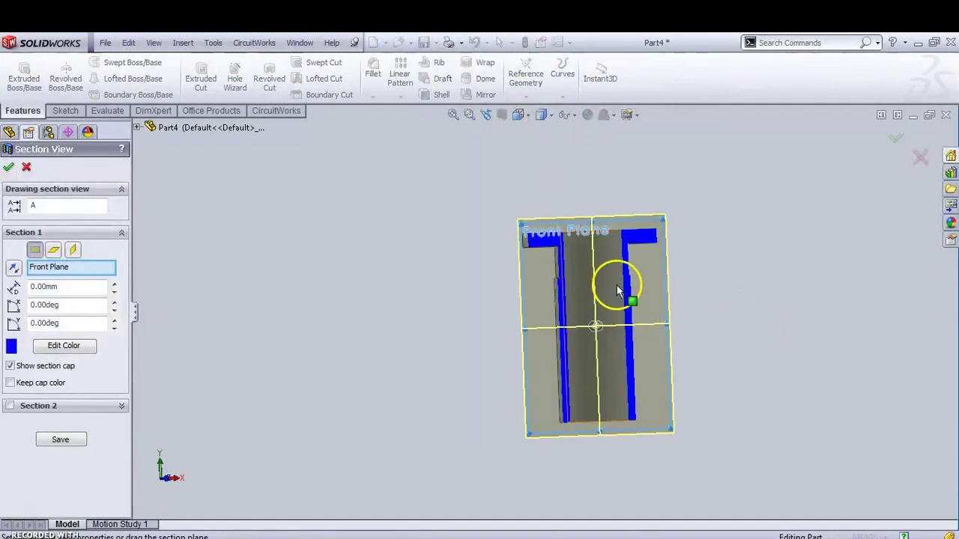
scroll(617, 285, "down", 3)
scroll(584, 359, "up", 3)
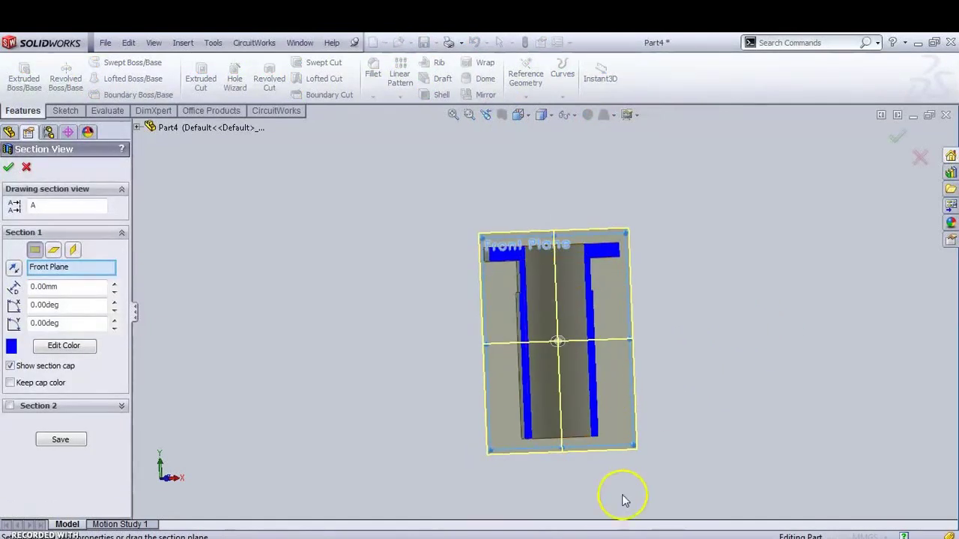
left_click(270, 537)
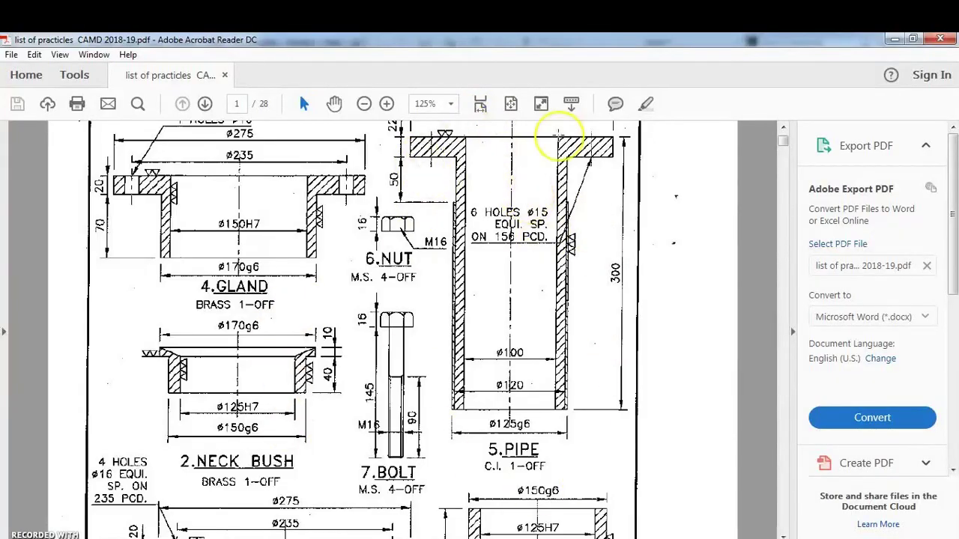
key("alt+Tab")
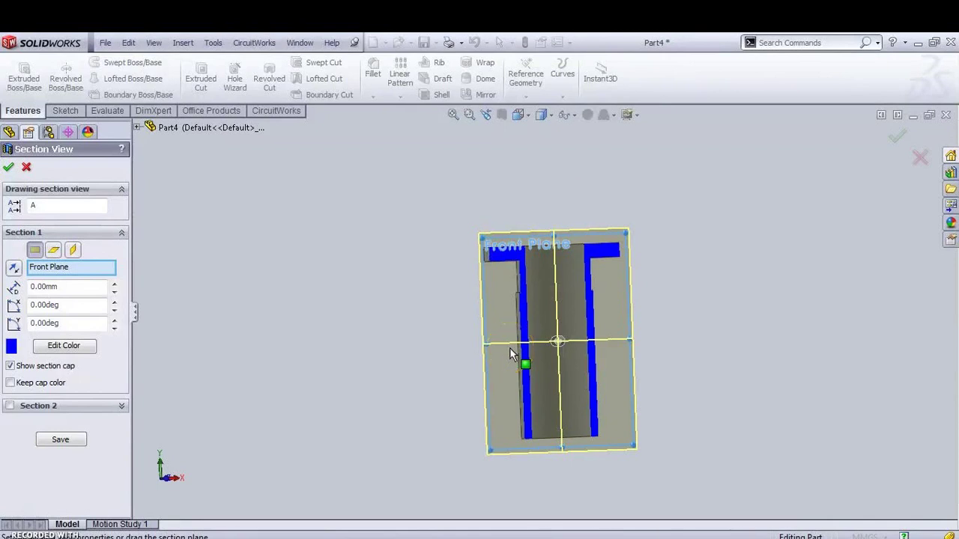
left_click(106, 43)
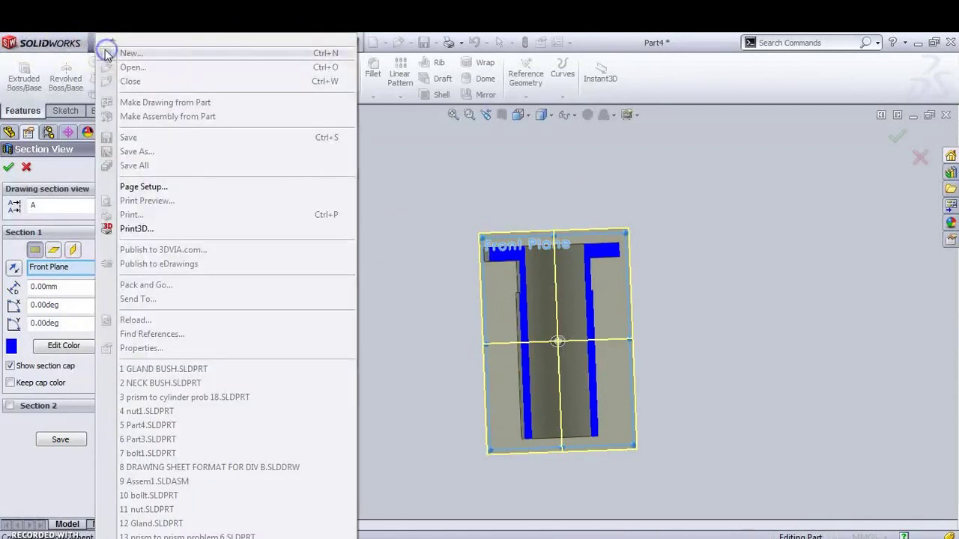
left_click(557, 185)
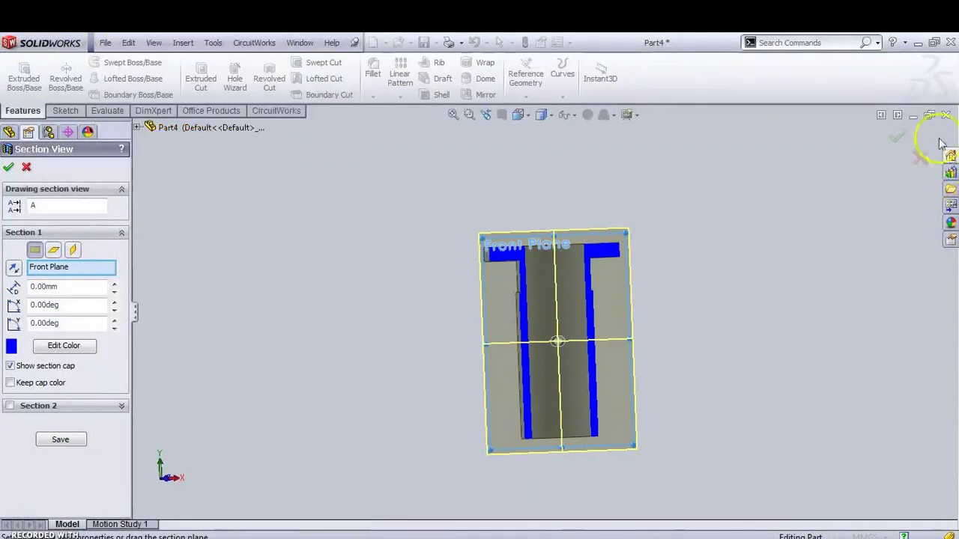
left_click(898, 135)
Open GLAND.SLDPRT and preview its Front Plane section in the front view
left_click(105, 44)
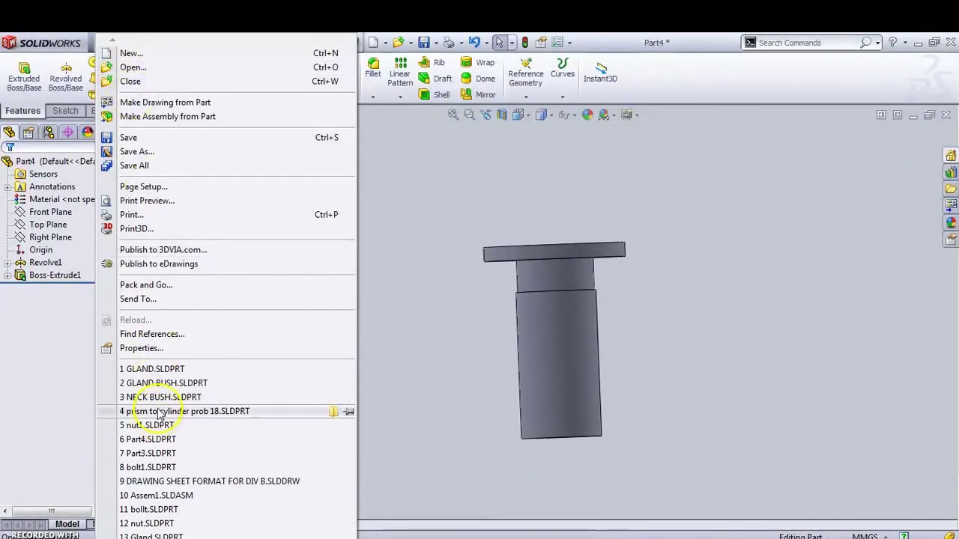
left_click(156, 369)
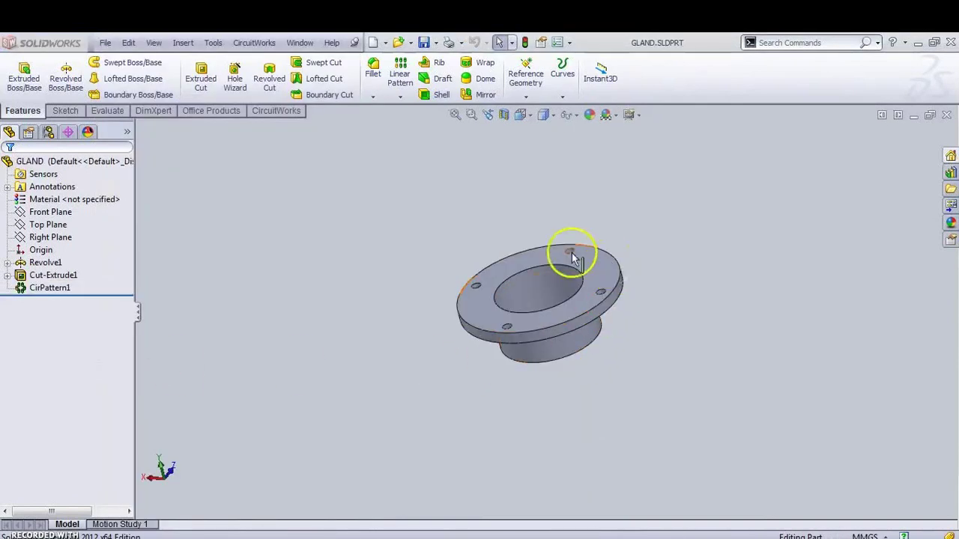
left_click(507, 118)
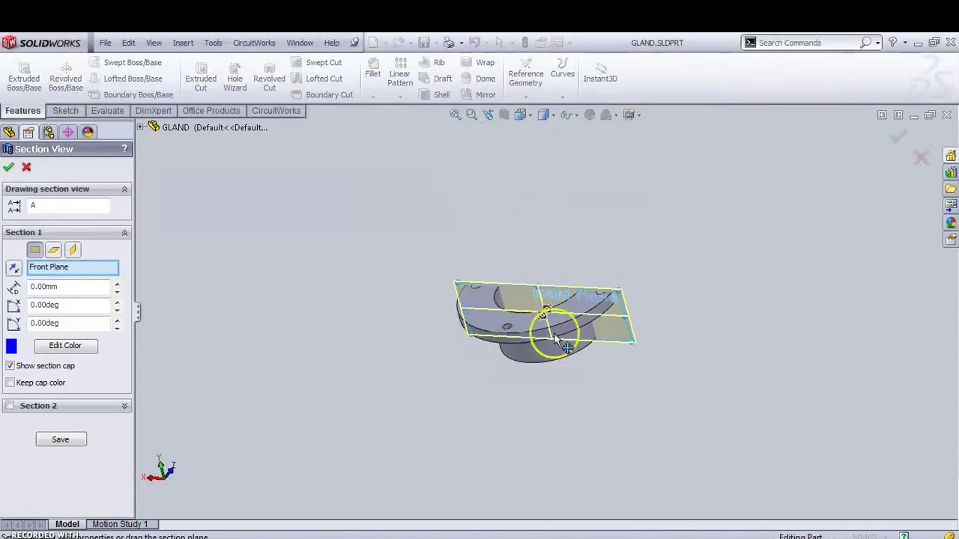
left_click(529, 118)
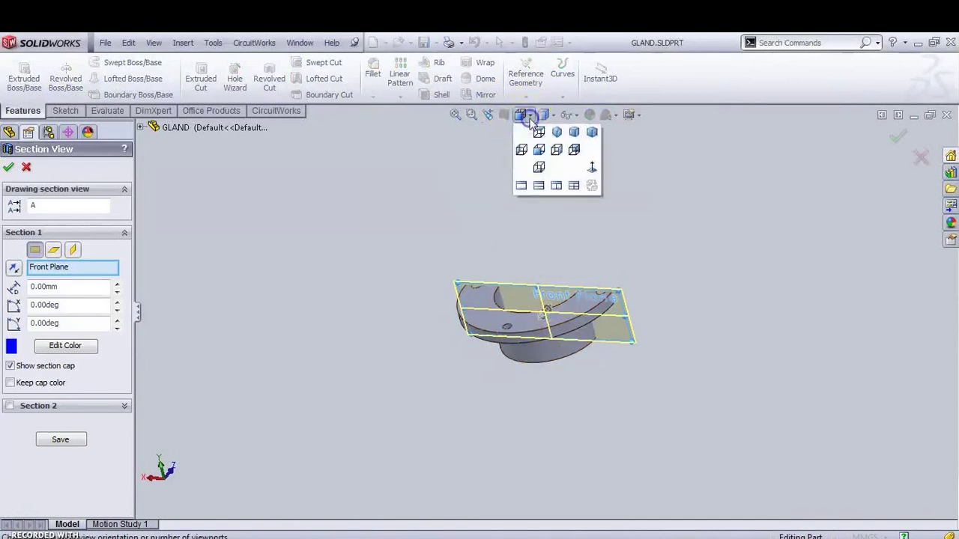
left_click(589, 181)
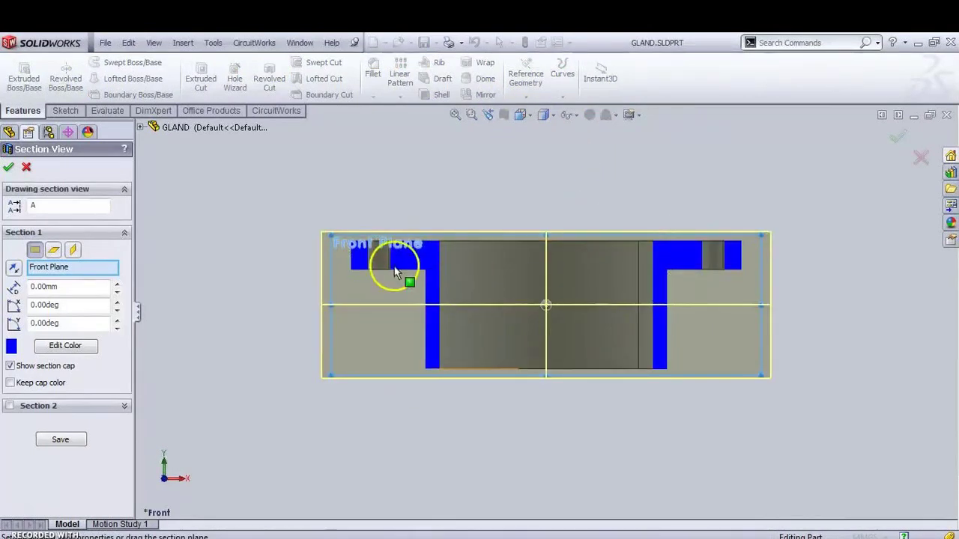
Compare the gland section with the gland drawing in the PDF, and apply the section view in the GLAND part
left_click(245, 535)
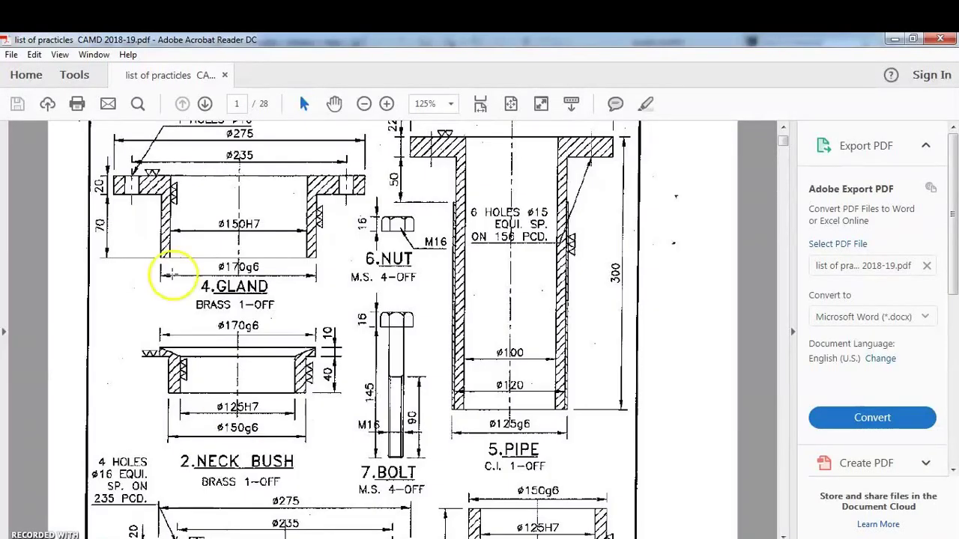
mouse_move(324, 535)
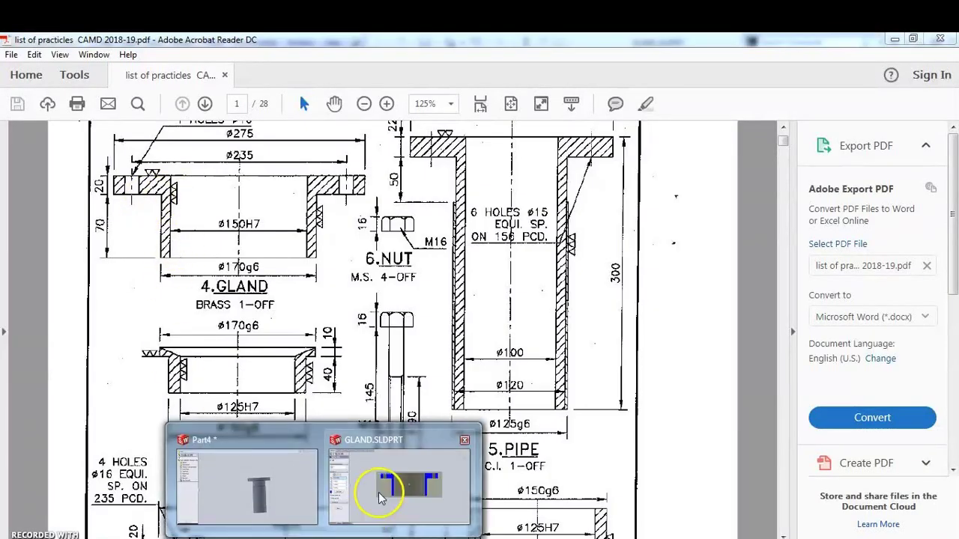
left_click(378, 493)
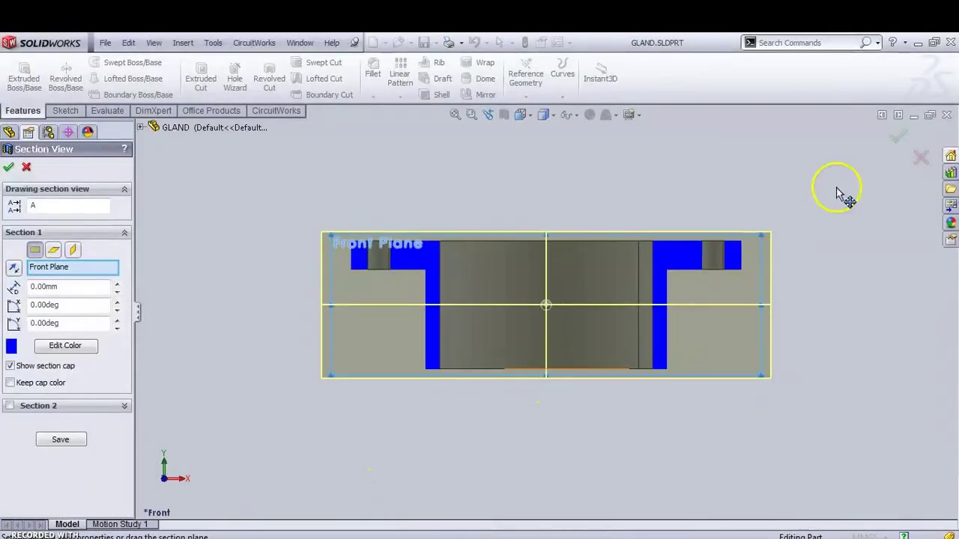
left_click(897, 135)
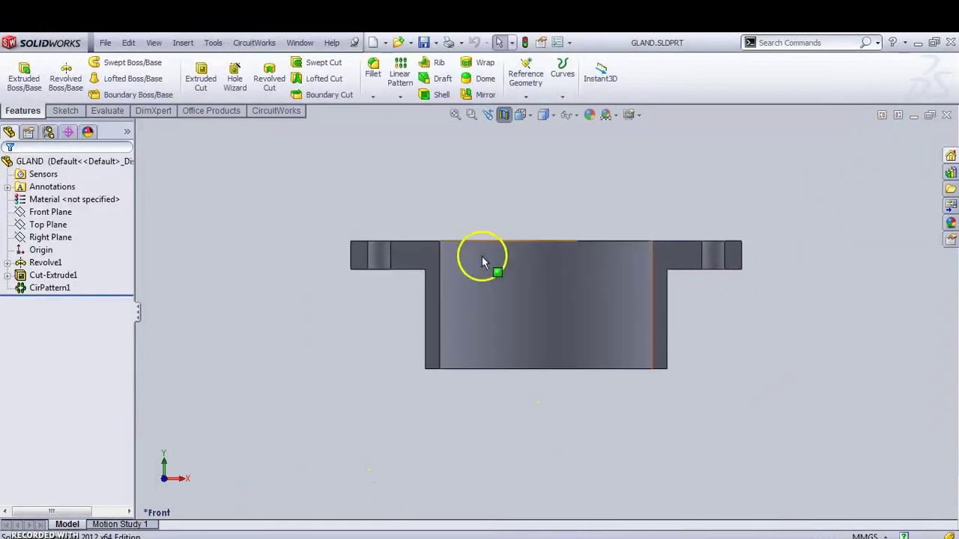
Check the PDF drawing once more, turn off the gland's section view and close the GLAND part to return to the pipe
key("alt+Tab")
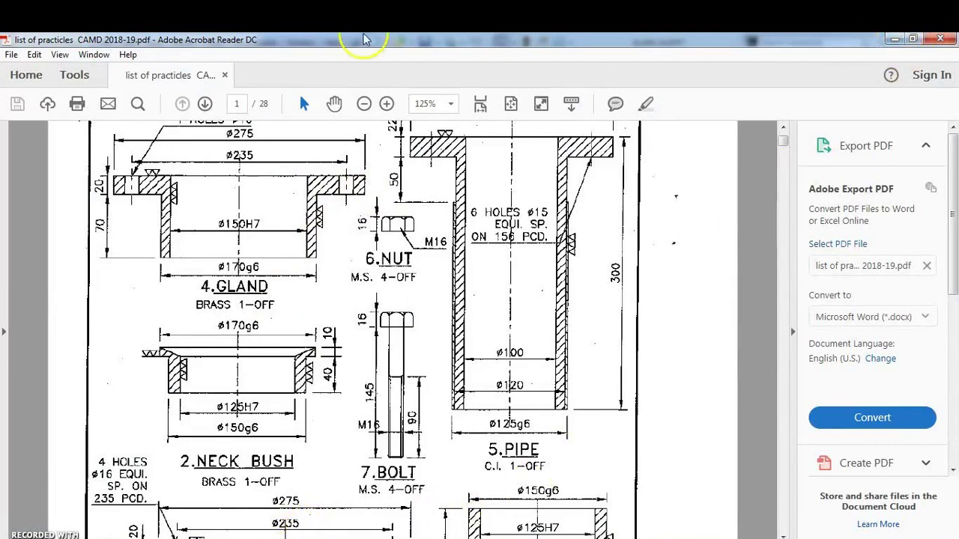
left_click(897, 39)
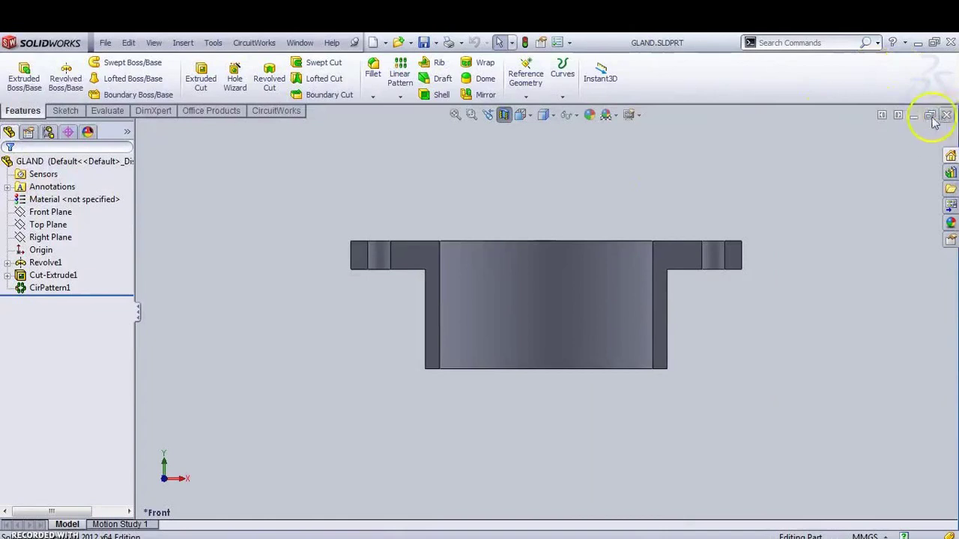
left_click(504, 114)
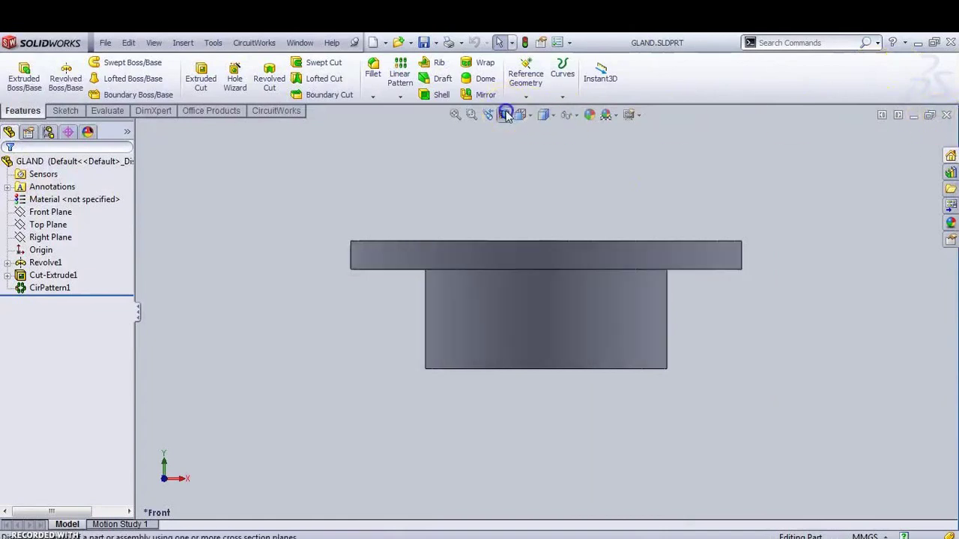
left_click(946, 116)
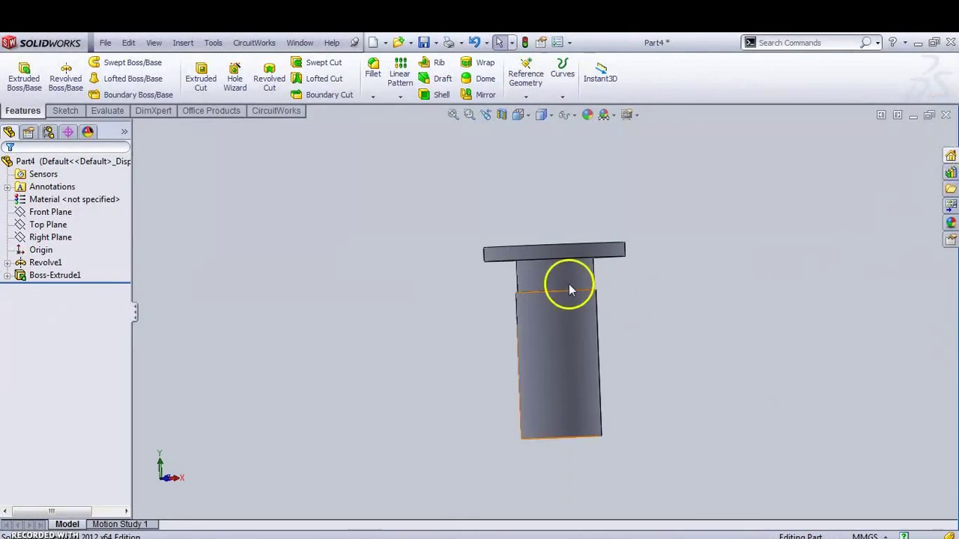
Check the bolt-hole details of the pipe flange in the PDF drawing, and return to the part model
middle_click_drag(649, 306, 662, 469)
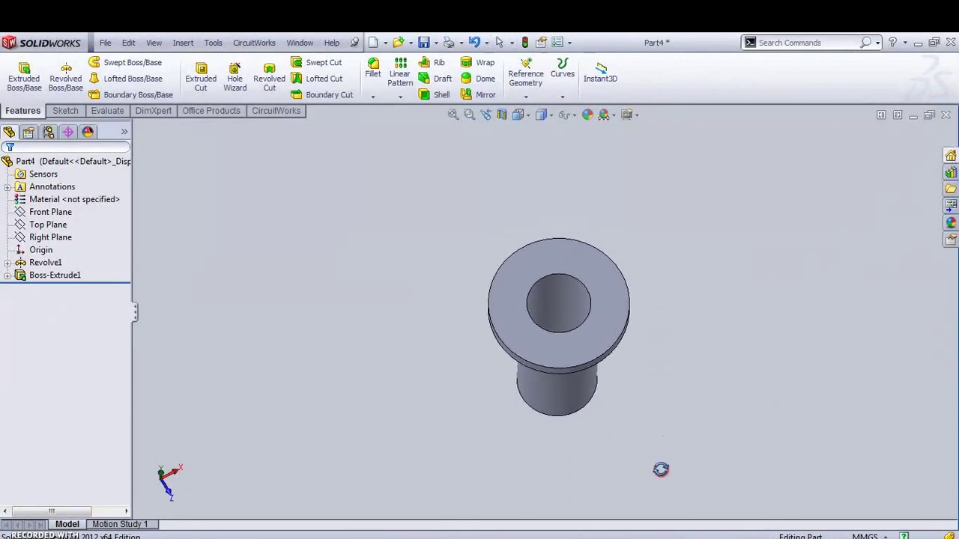
left_click(517, 309)
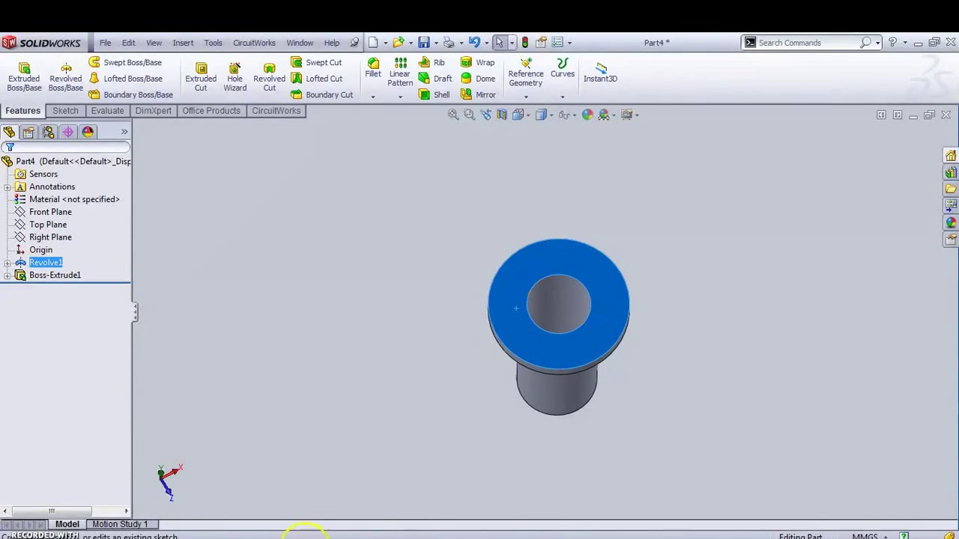
left_click(287, 537)
scroll(524, 179, "up", 3)
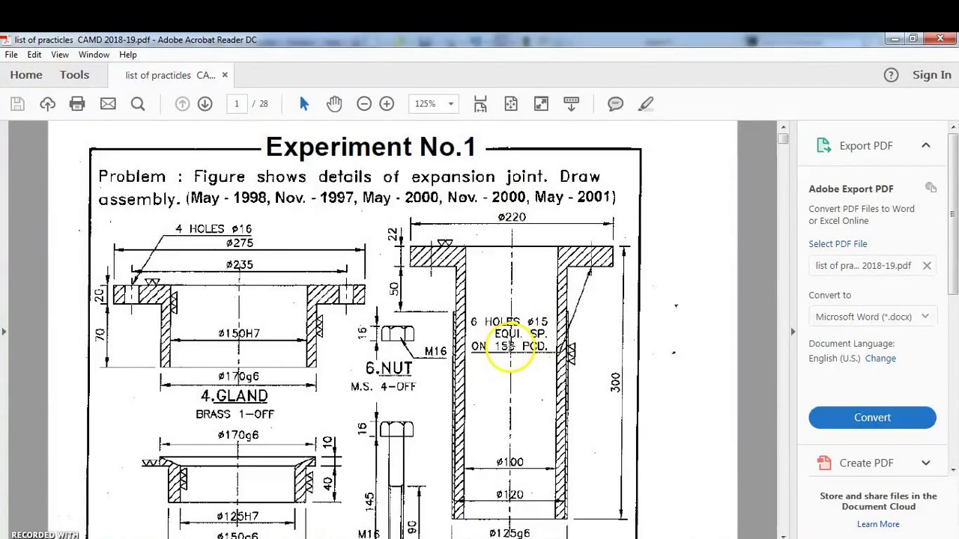
left_click(897, 41)
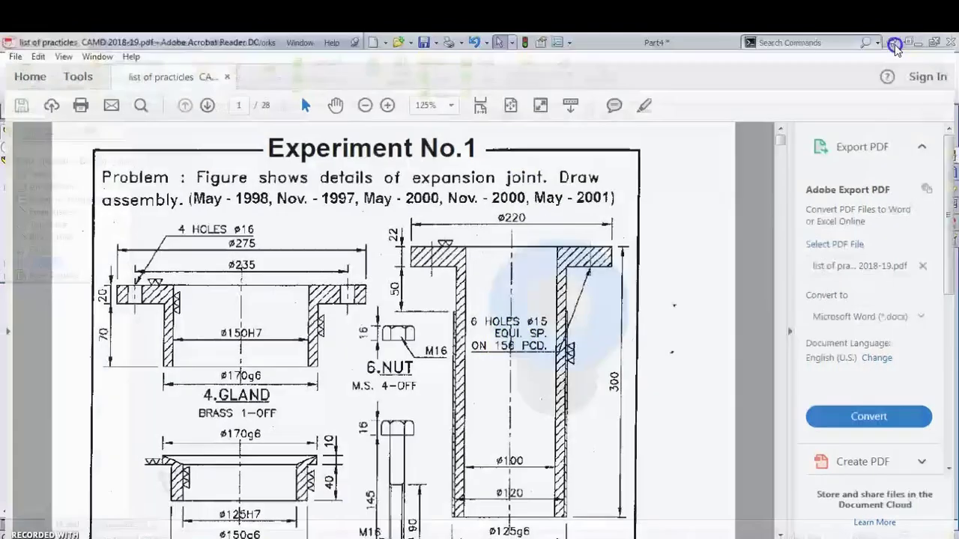
Start a sketch on the flange's flat annular end face and view that face straight on
left_click(563, 351)
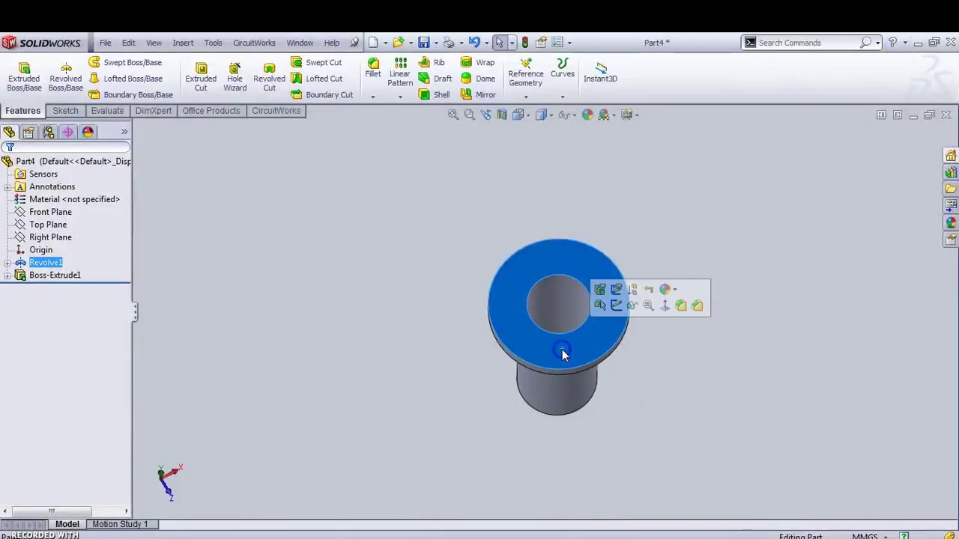
left_click(615, 305)
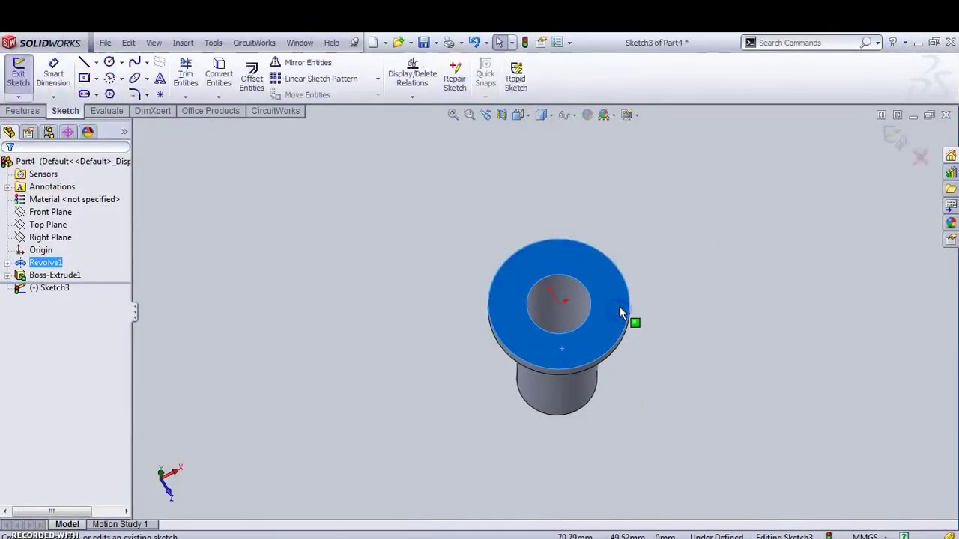
left_click(542, 115)
left_click(584, 169)
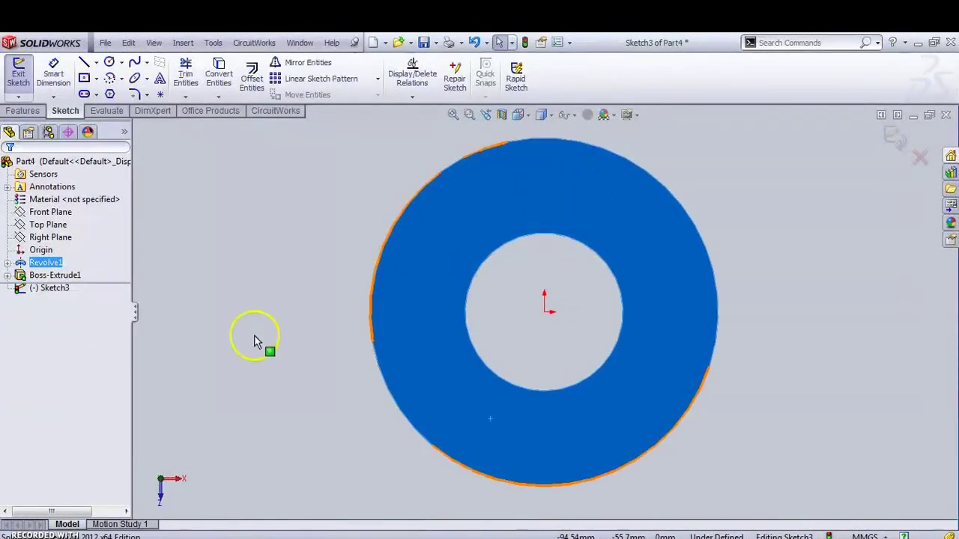
After rechecking the PDF drawing, sketch a circle about 24 mm in diameter on the flange face, centred about 84 mm vertically above the origin
left_click(109, 63)
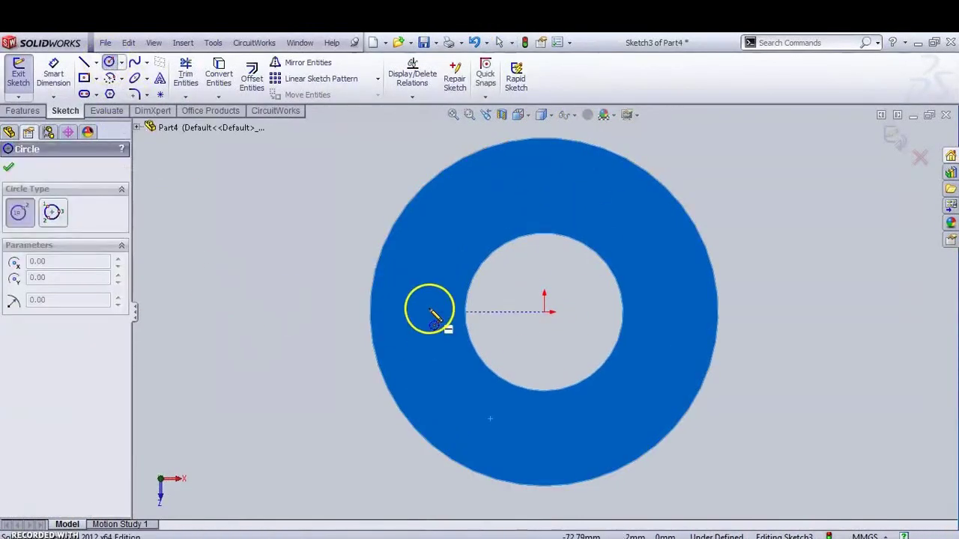
left_click(330, 537)
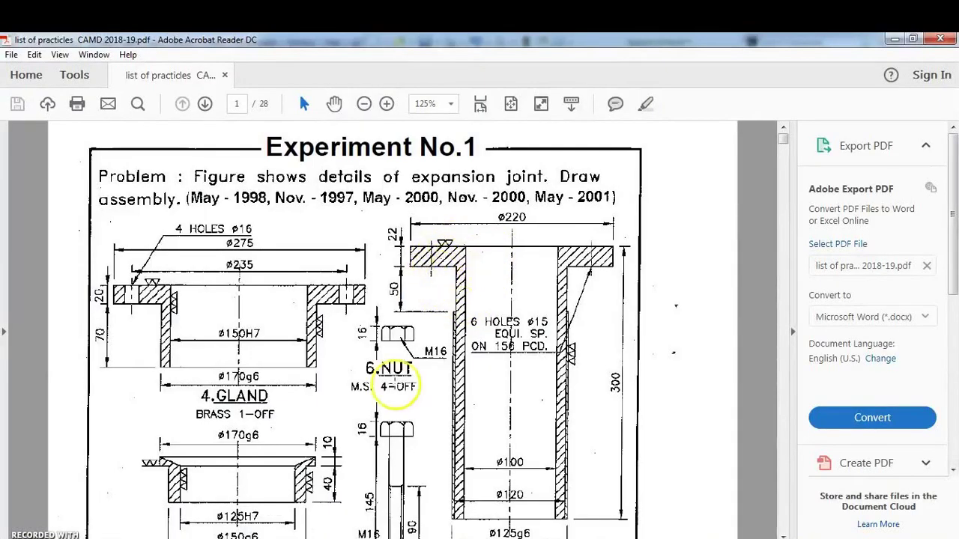
left_click(320, 536)
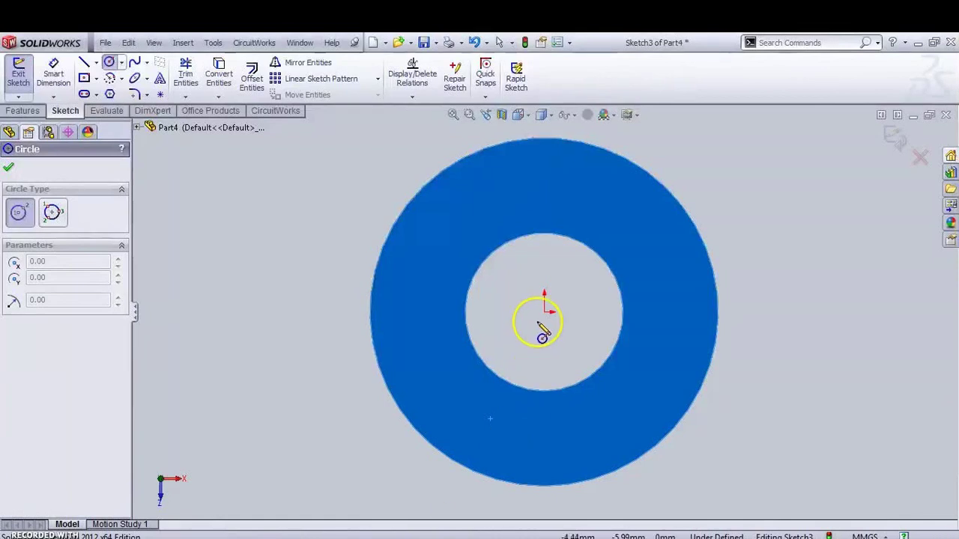
left_click(544, 179)
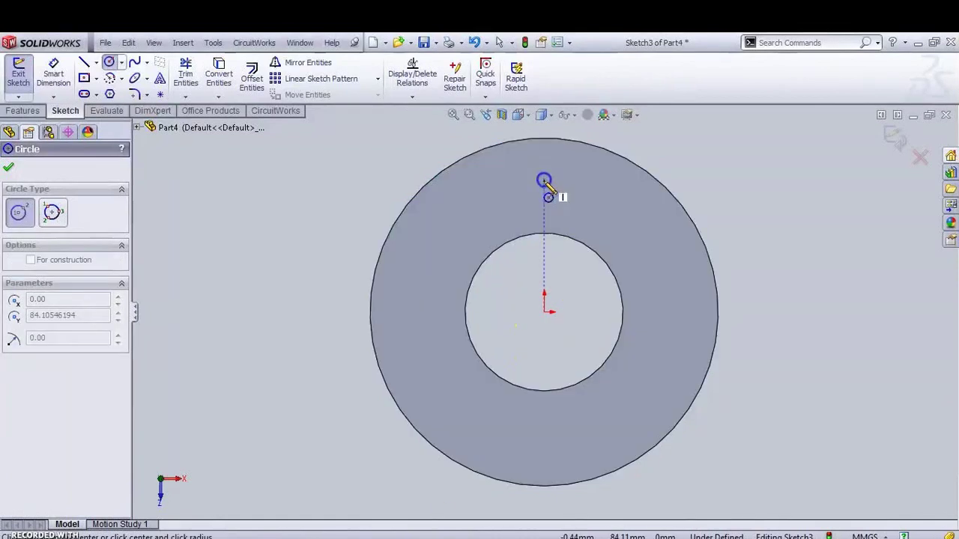
left_click(546, 197)
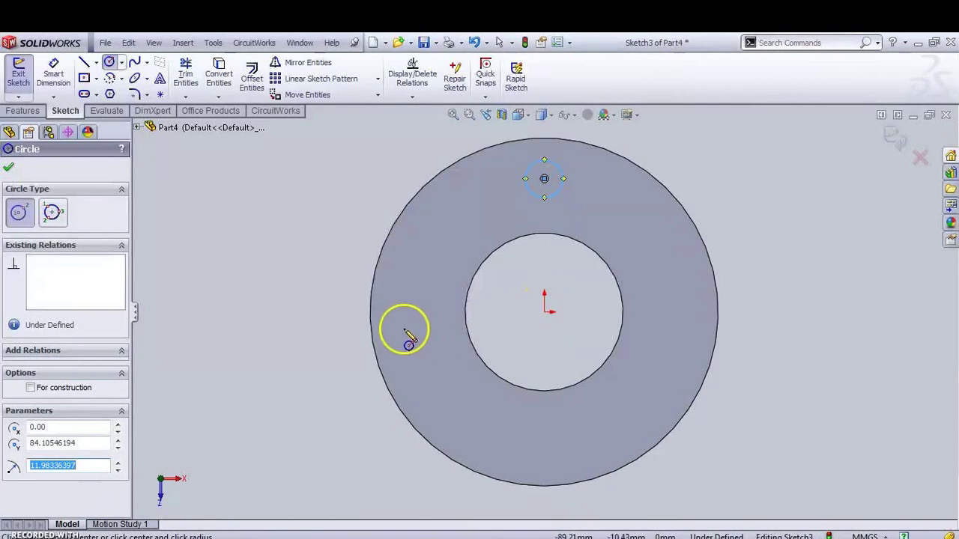
left_click(9, 168)
Dimension the sketched circle on the flange with a diameter of 15 mm
left_click(53, 73)
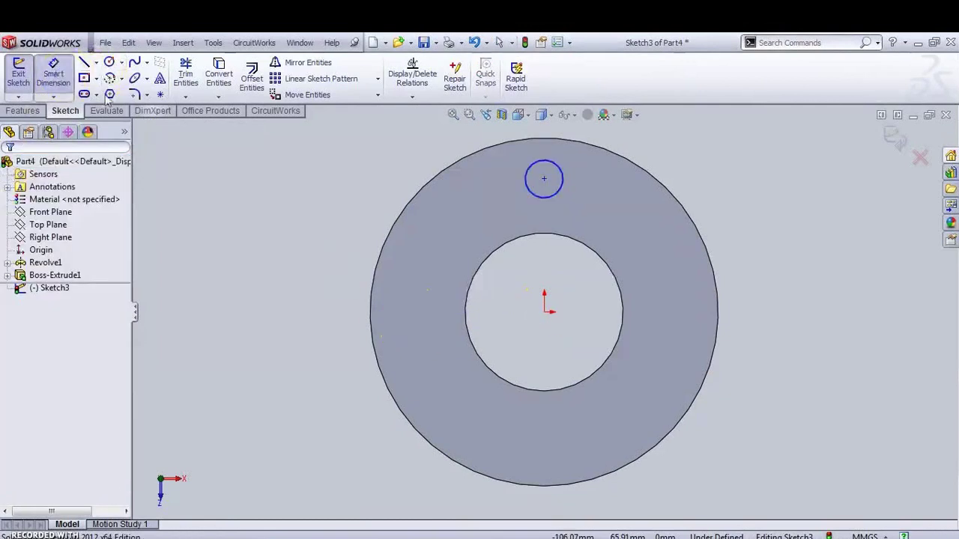
left_click(569, 192)
left_click(596, 198)
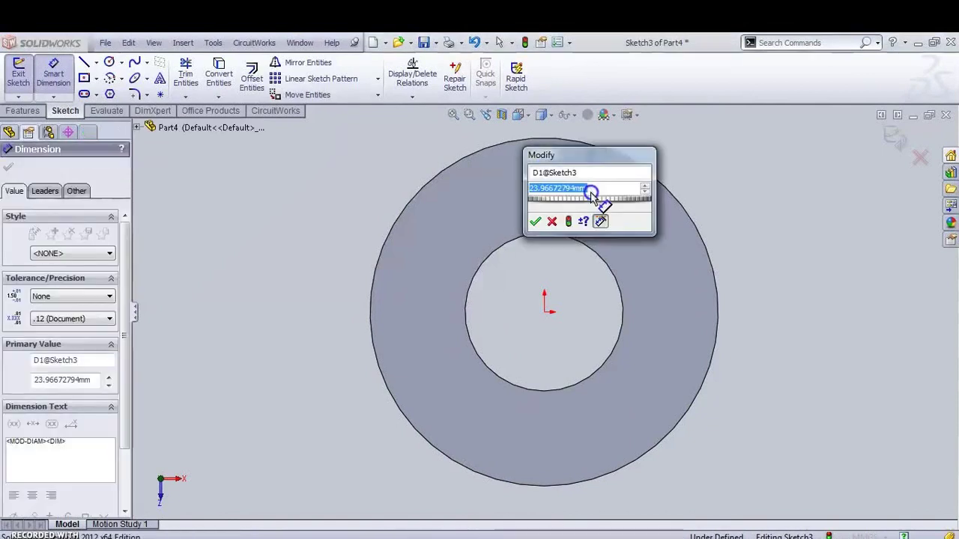
type("15")
key("Return")
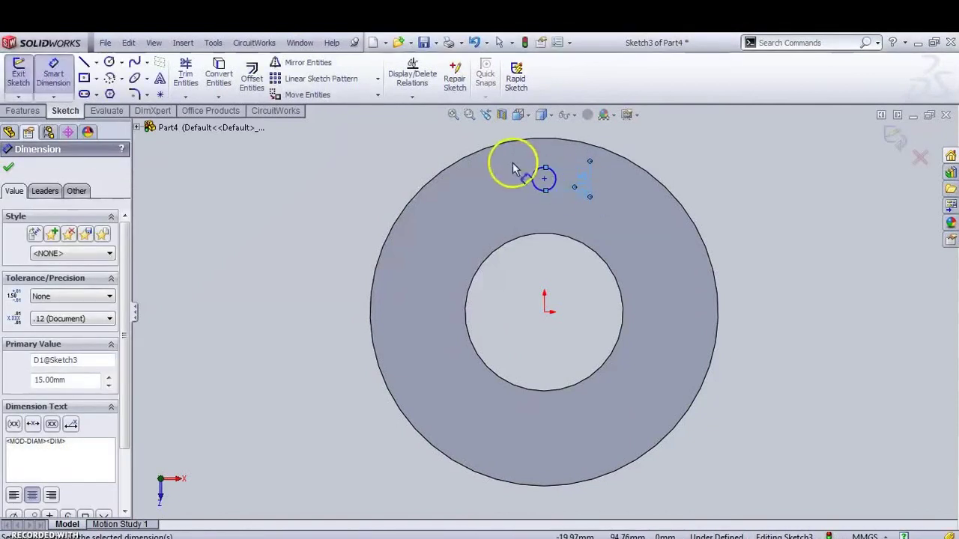
Dimension the distance from the small circle's centre to the origin as 78 mm
left_click(544, 179)
left_click(544, 313)
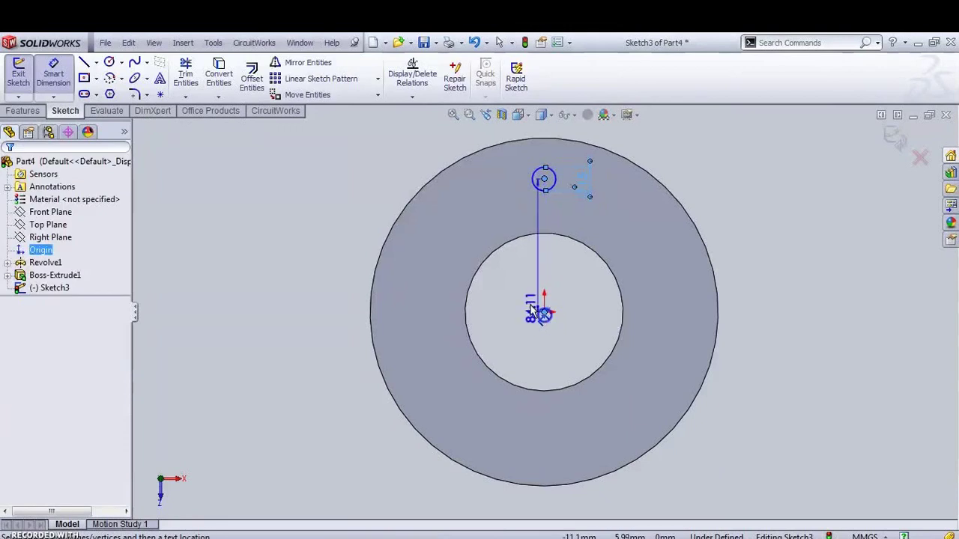
left_click(308, 256)
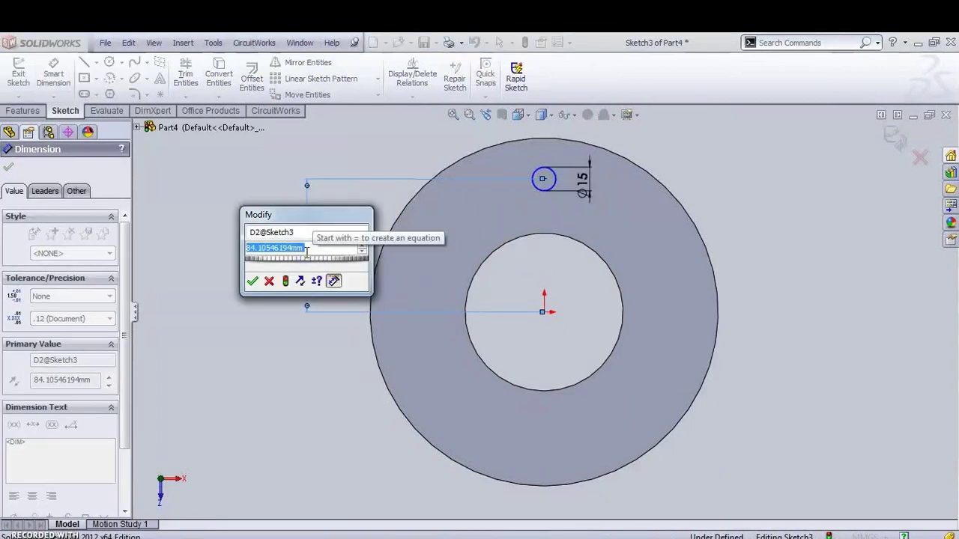
type("78")
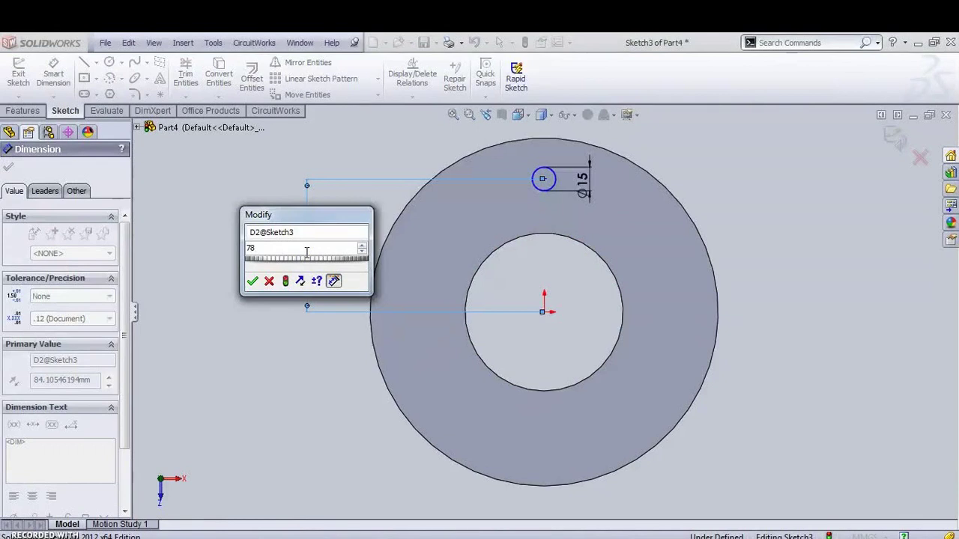
key("Return")
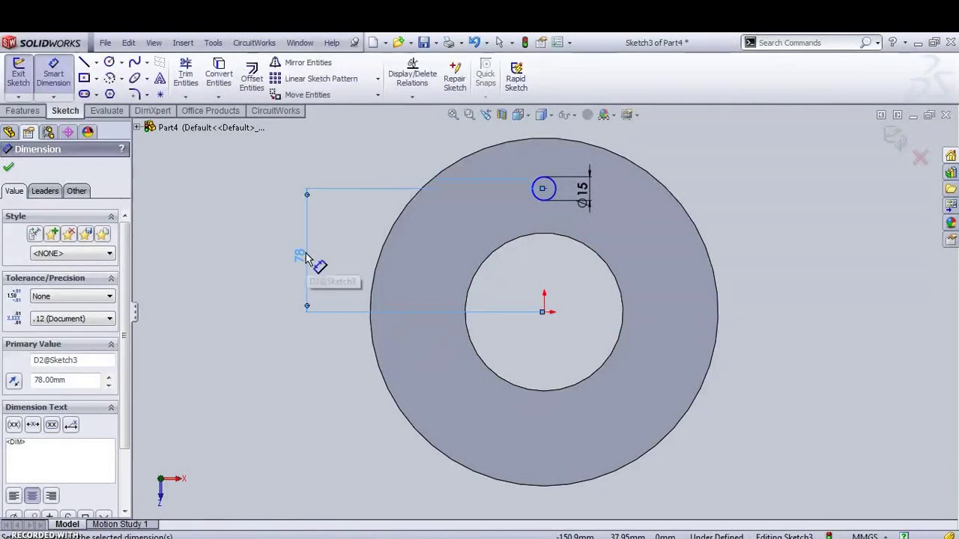
Finish the hole sketch and cut-extrude it through the flange with the Up To Next end condition
left_click(893, 135)
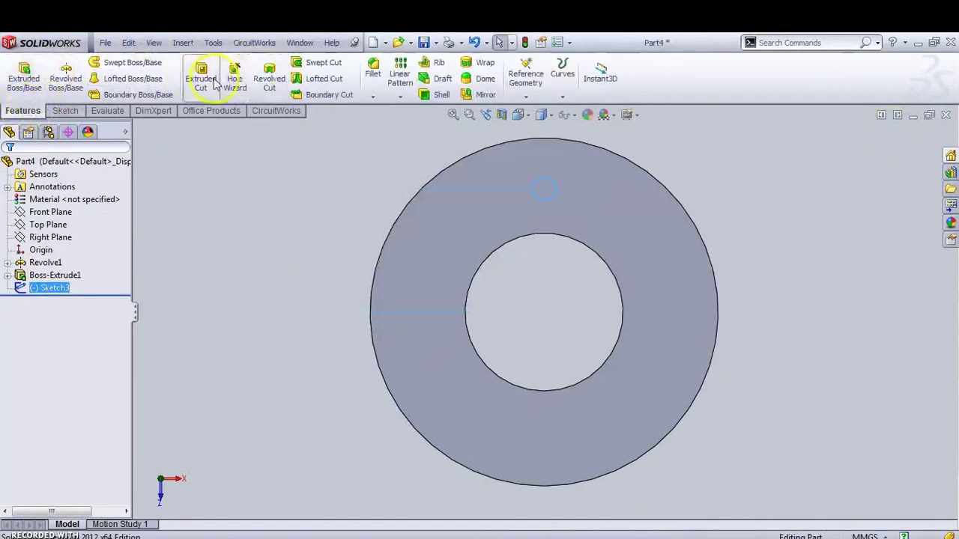
left_click(202, 79)
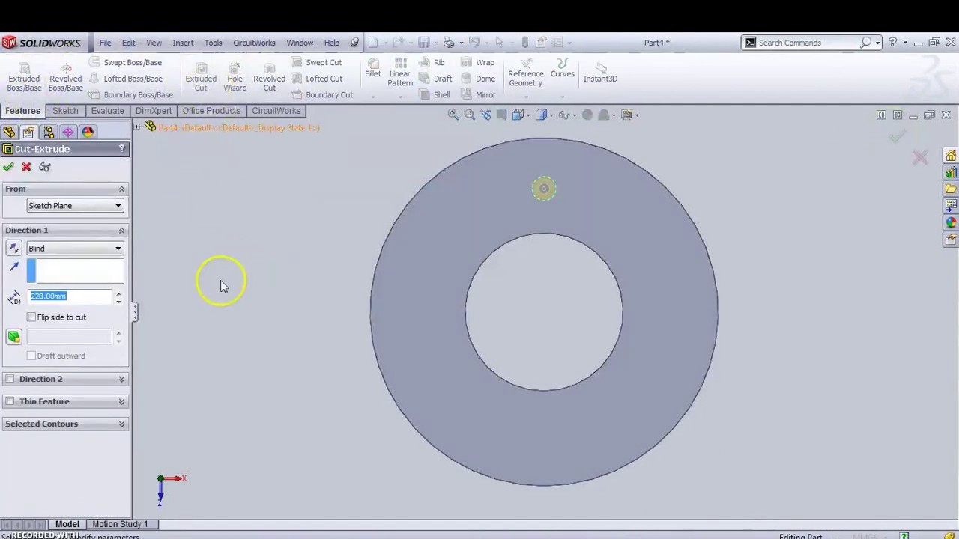
left_click(73, 248)
left_click(46, 268)
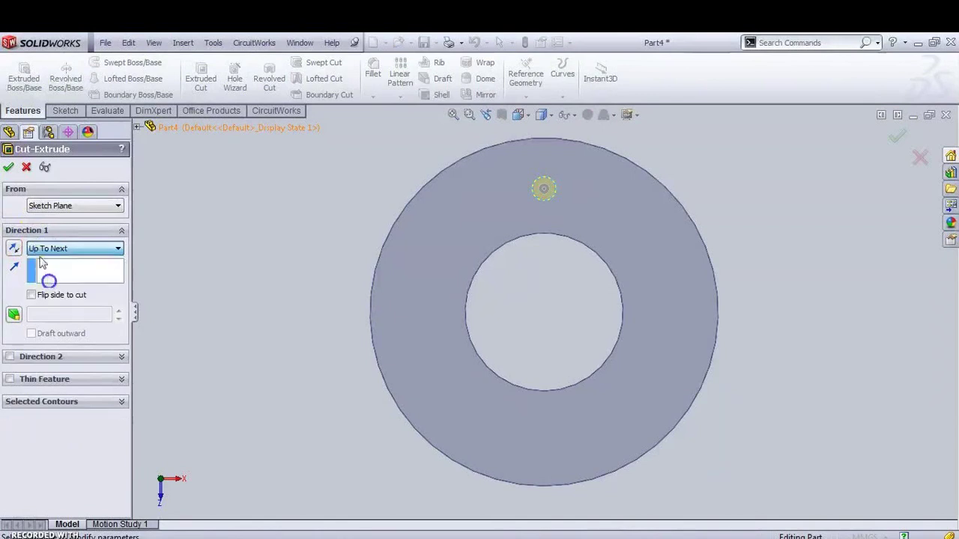
left_click(9, 167)
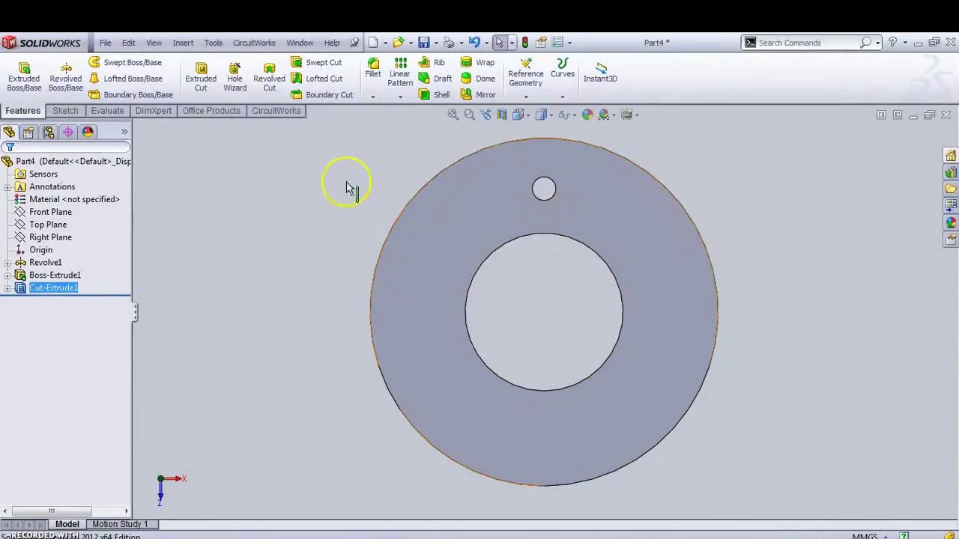
Circular-pattern the flange hole around the bore edge with 6 equally spaced instances over 360 degrees
left_click(401, 98)
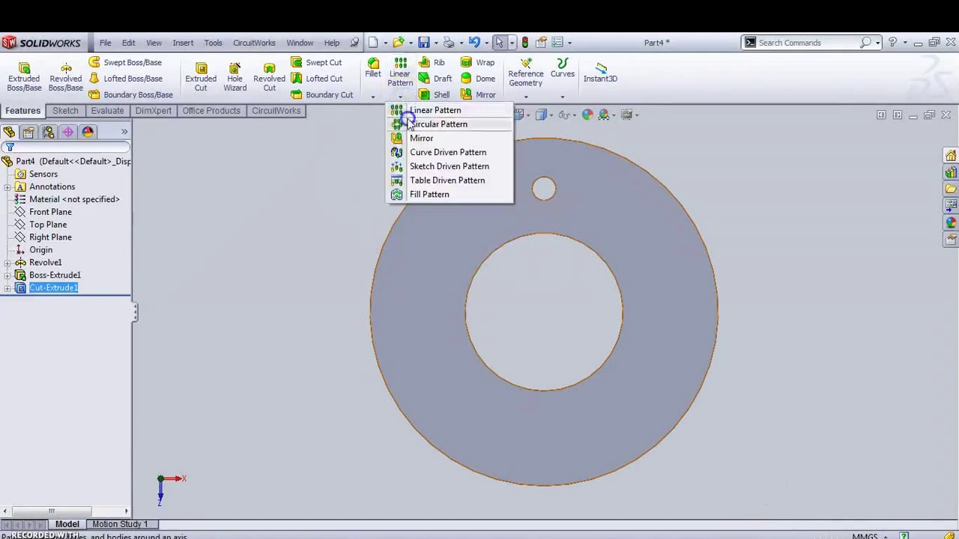
left_click(435, 123)
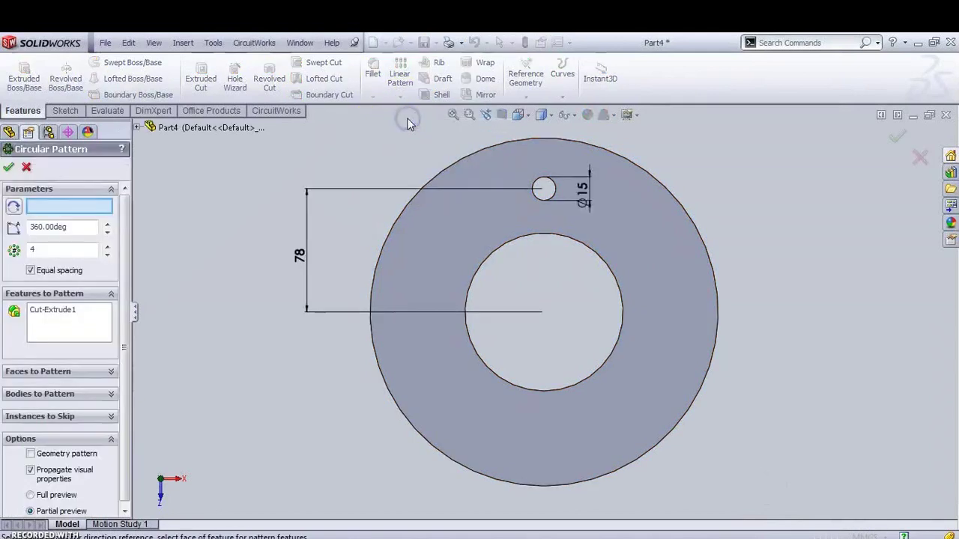
left_click(514, 247)
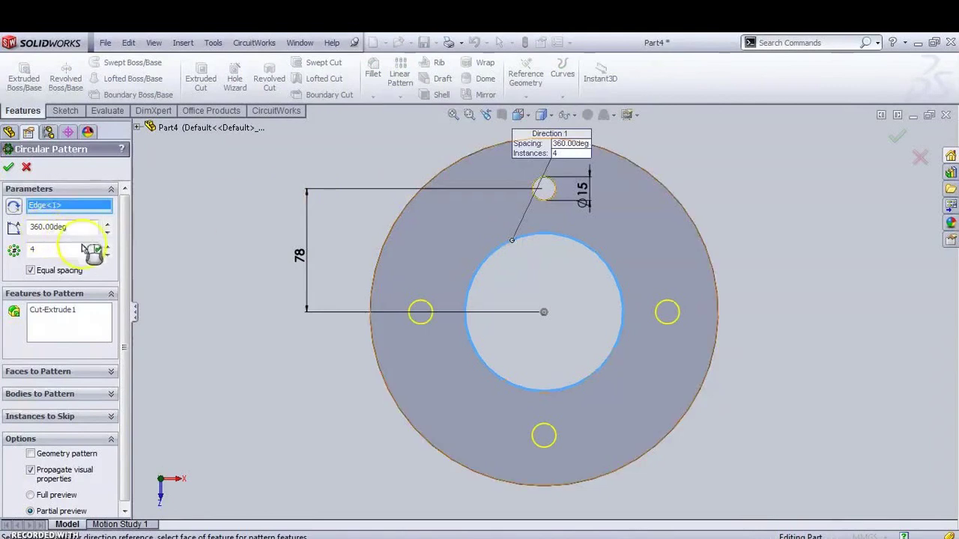
left_click(106, 246)
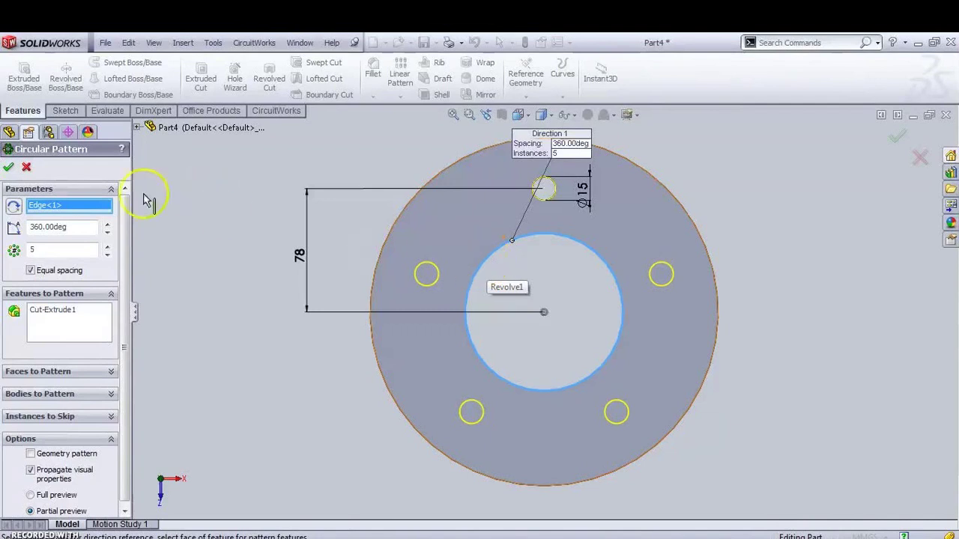
left_click(107, 246)
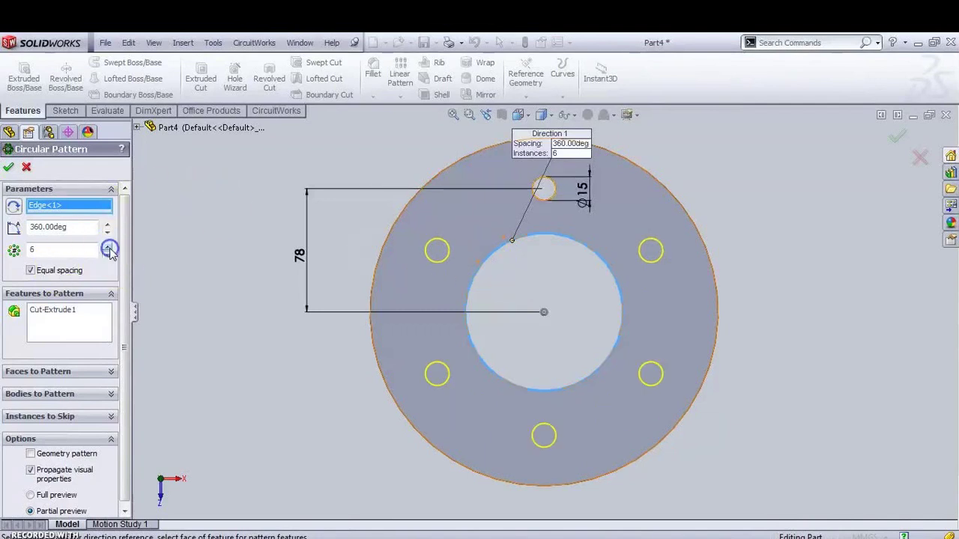
left_click(9, 169)
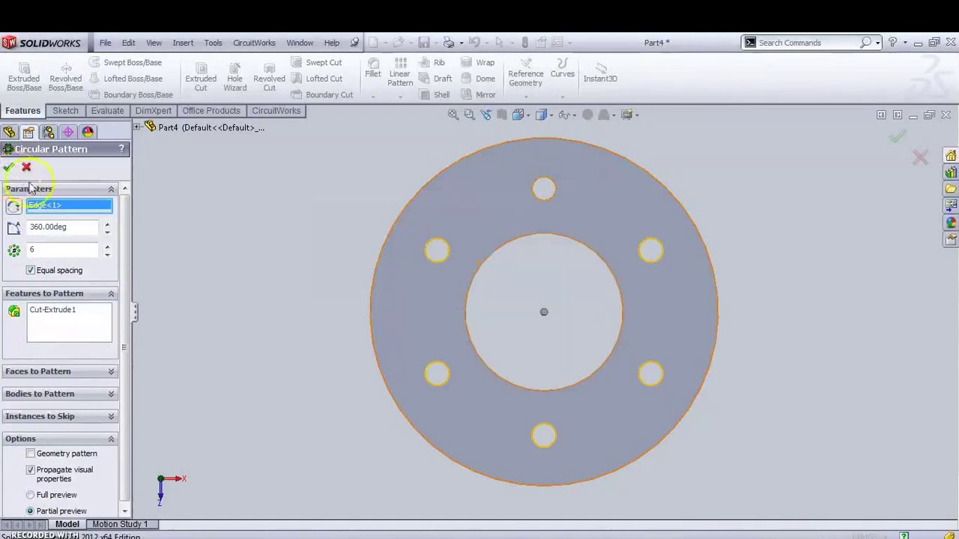
Preview the pipe's Front Plane section, compare it with the pipe drawing in the PDF, and cancel the section view
left_click(503, 116)
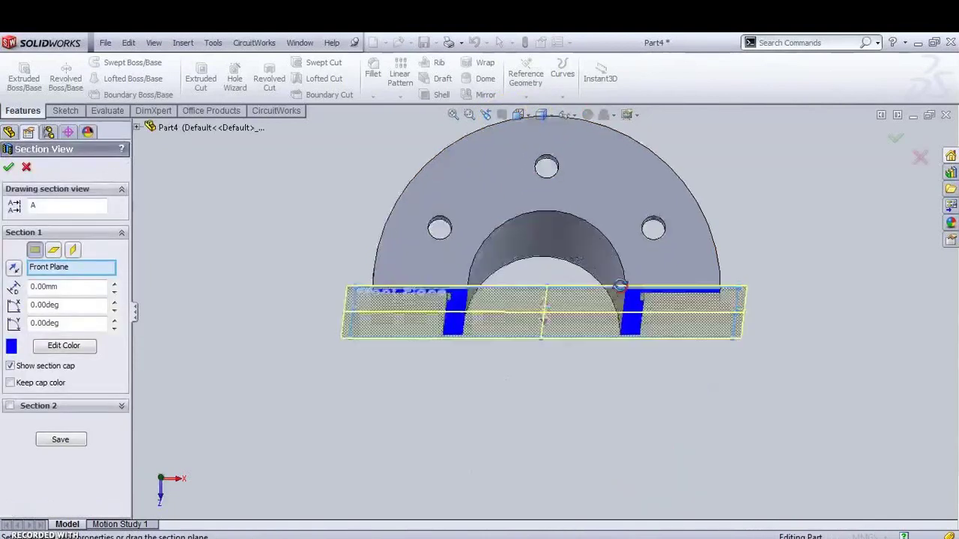
middle_click_drag(620, 286, 610, 189)
scroll(573, 287, "up", 3)
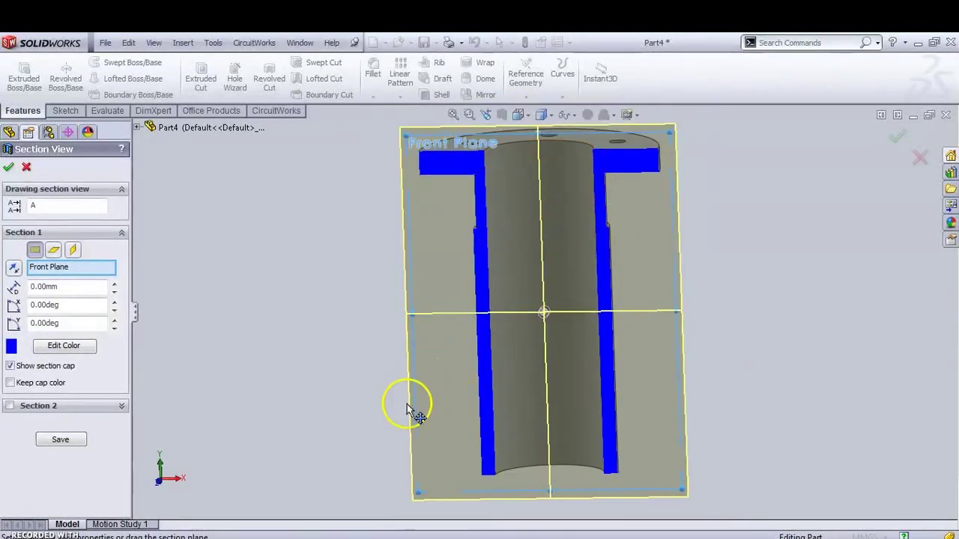
left_click(328, 534)
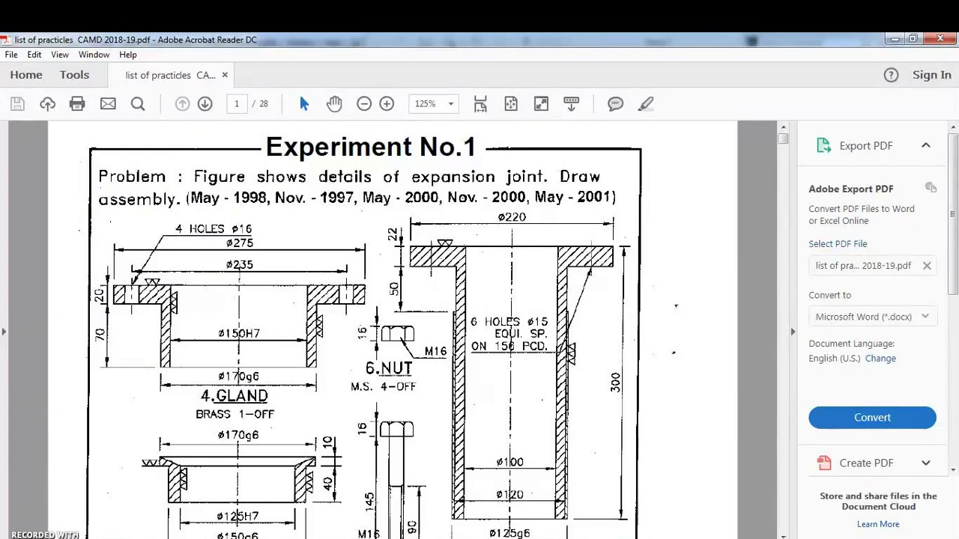
key("alt+Tab")
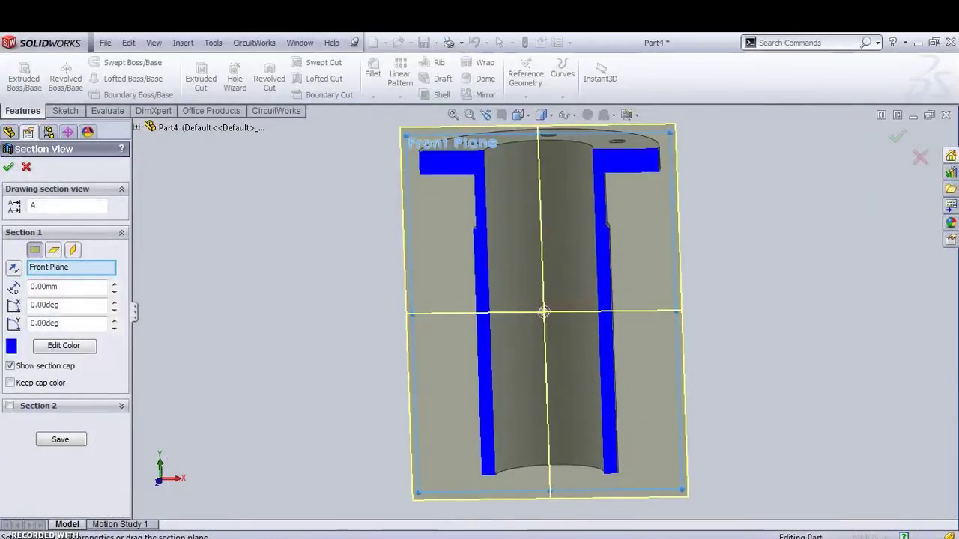
key("alt+Tab")
key("alt+Tab")
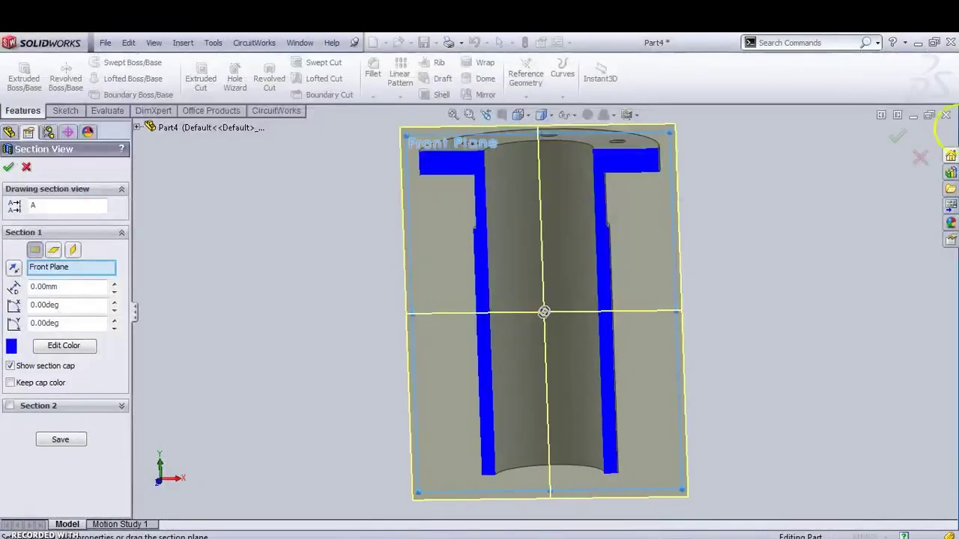
left_click(920, 158)
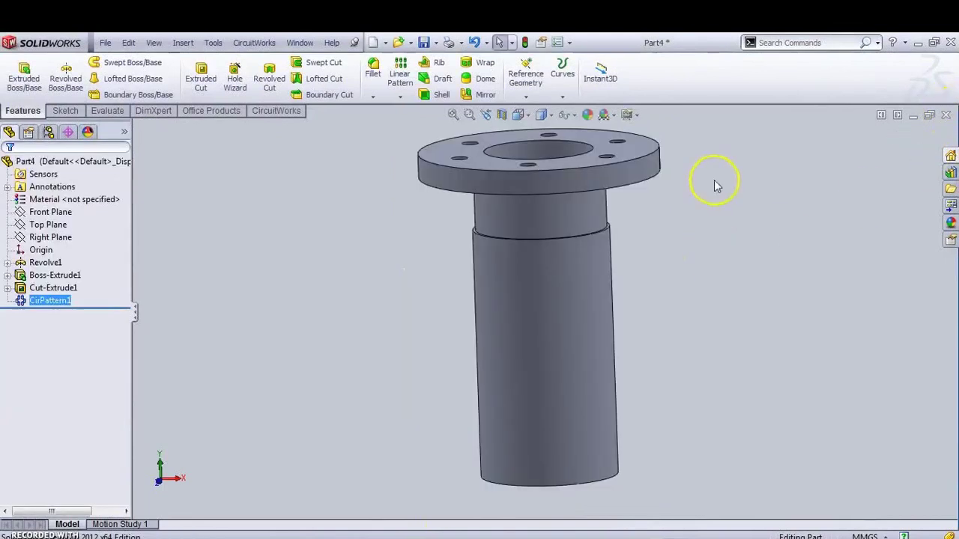
Save the finished part as PIPE in the exapansion joint folder
key("ctrl+5")
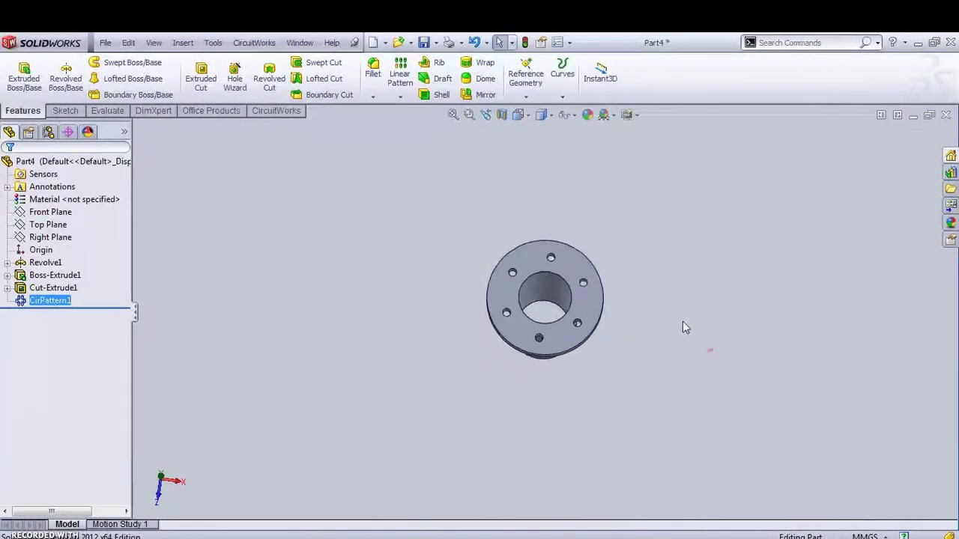
scroll(659, 317, "down", 5)
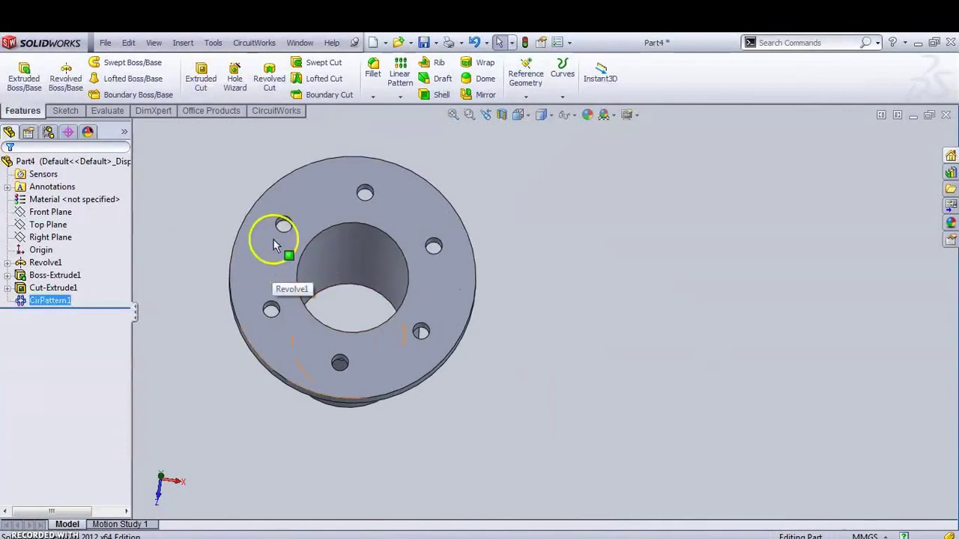
left_click(103, 43)
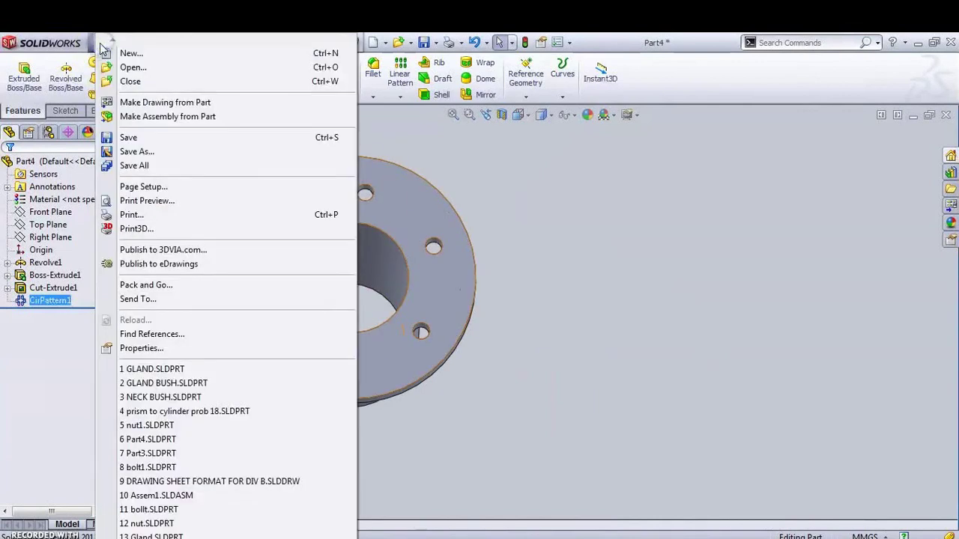
left_click(129, 79)
left_click(128, 138)
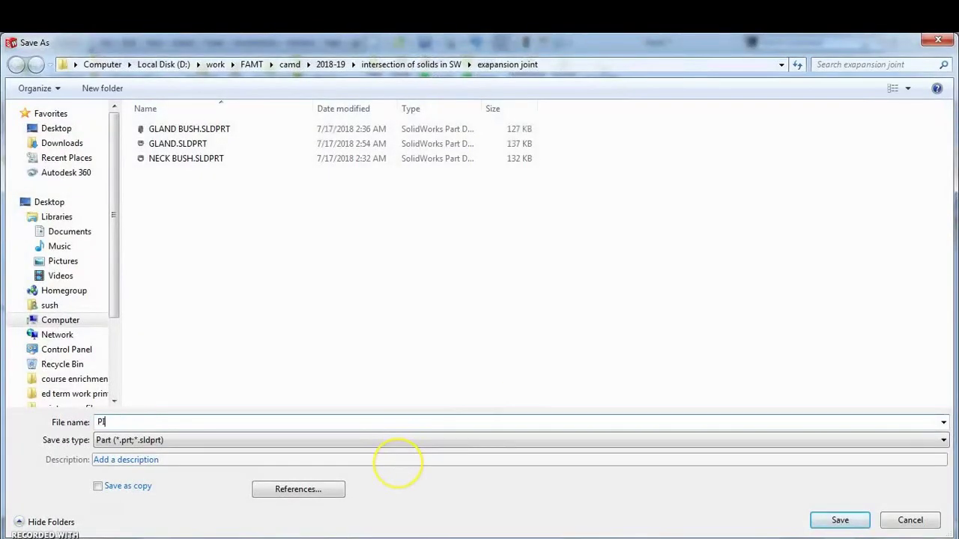
type("PIPE")
left_click(842, 519)
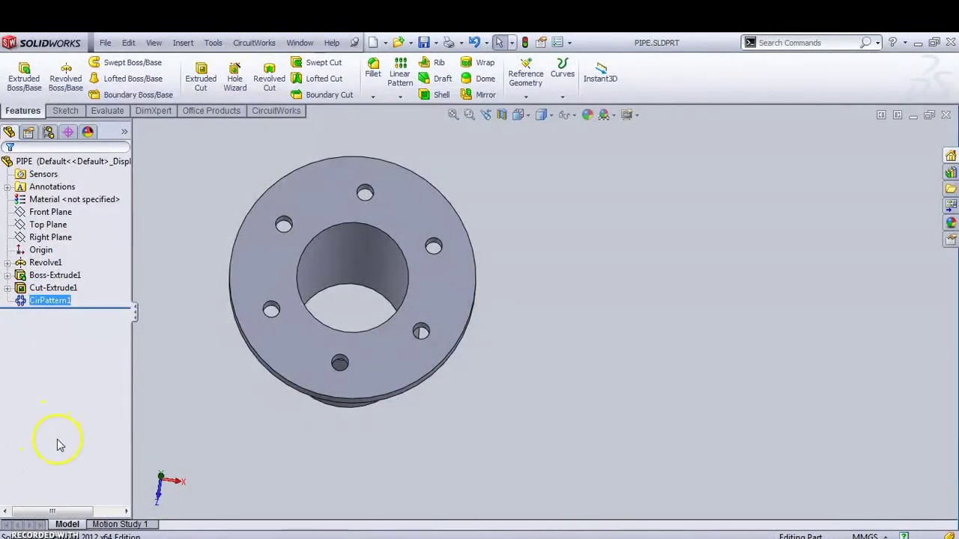
Close the pipe part and create a new part document
left_click(945, 114)
left_click(100, 44)
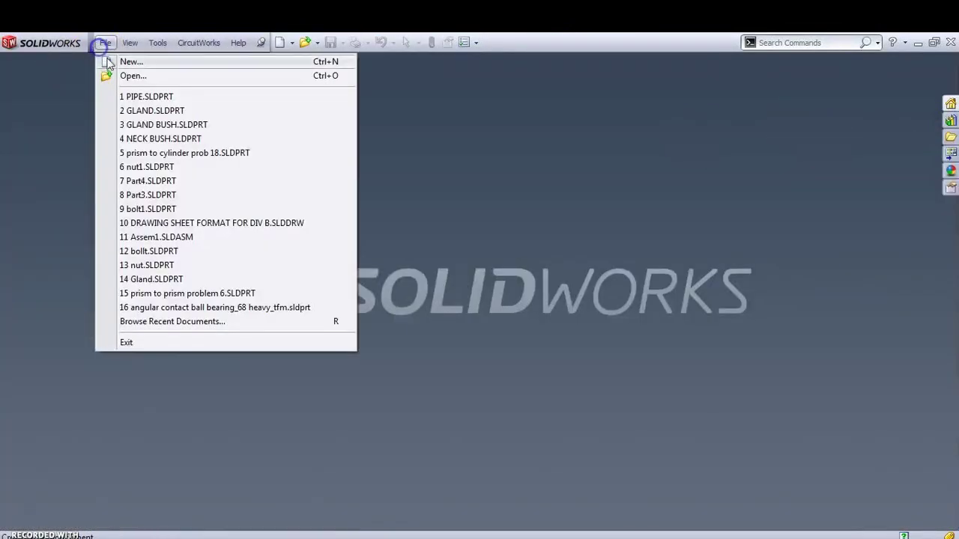
left_click(117, 62)
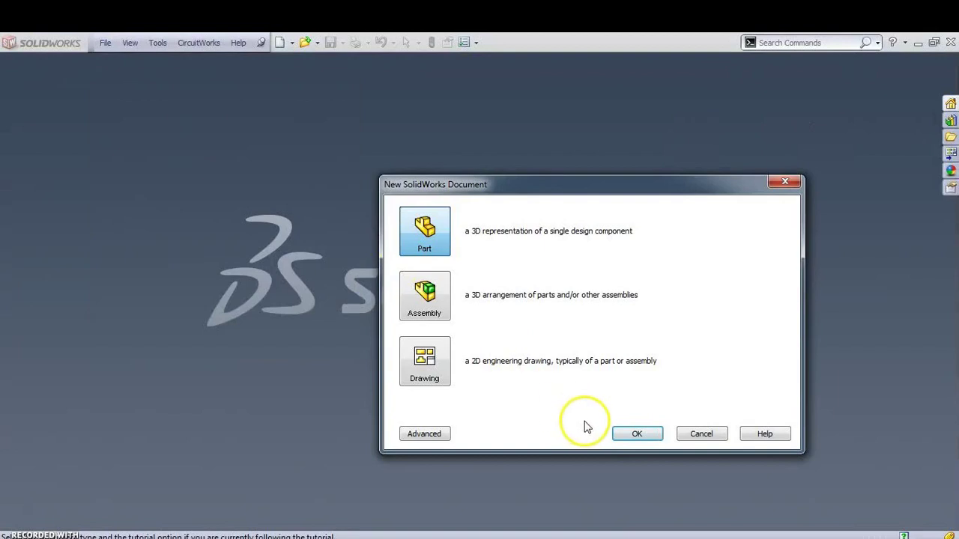
left_click(619, 430)
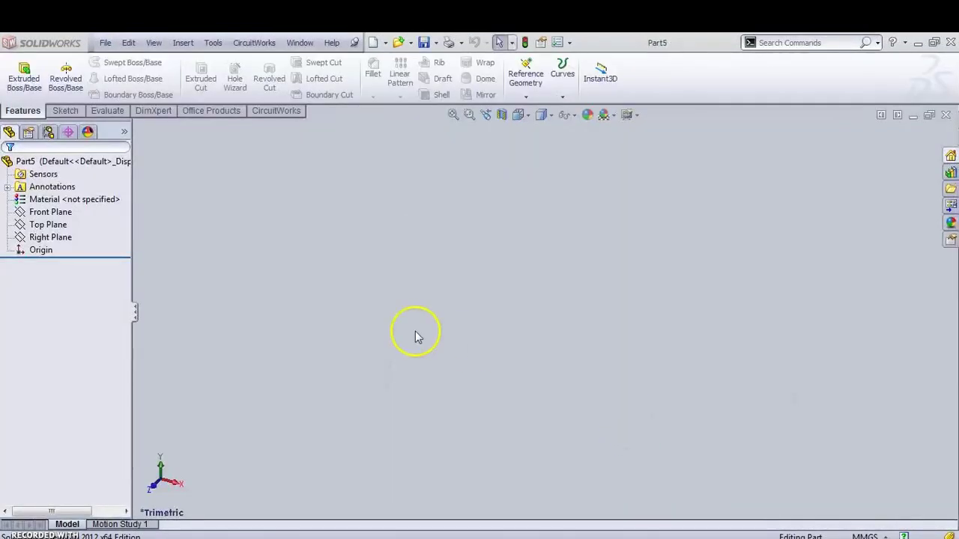
Start a sketch on the Front Plane and examine the Body drawing's dimensions in the PDF
left_click(39, 200)
left_click(46, 212)
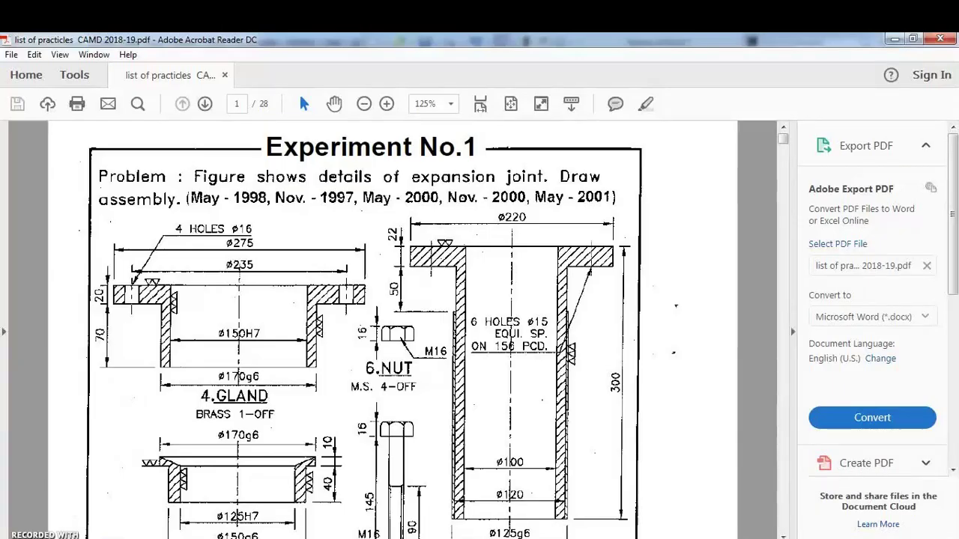
scroll(323, 419, "down", 8)
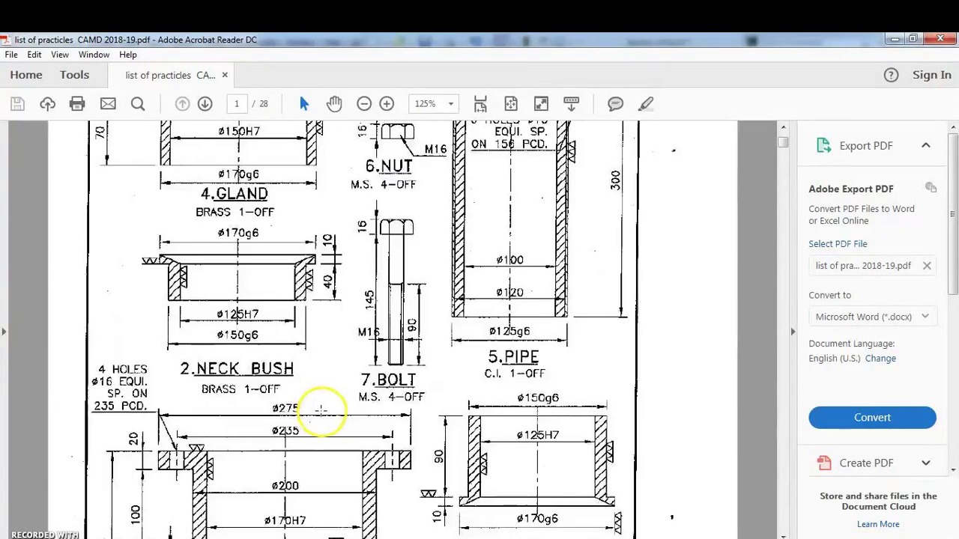
scroll(329, 432, "down", 2)
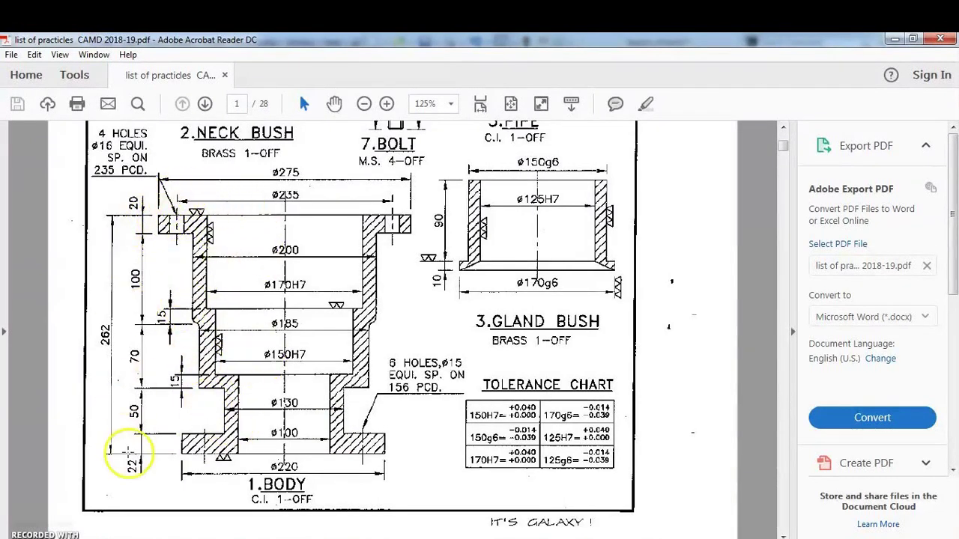
left_click(891, 39)
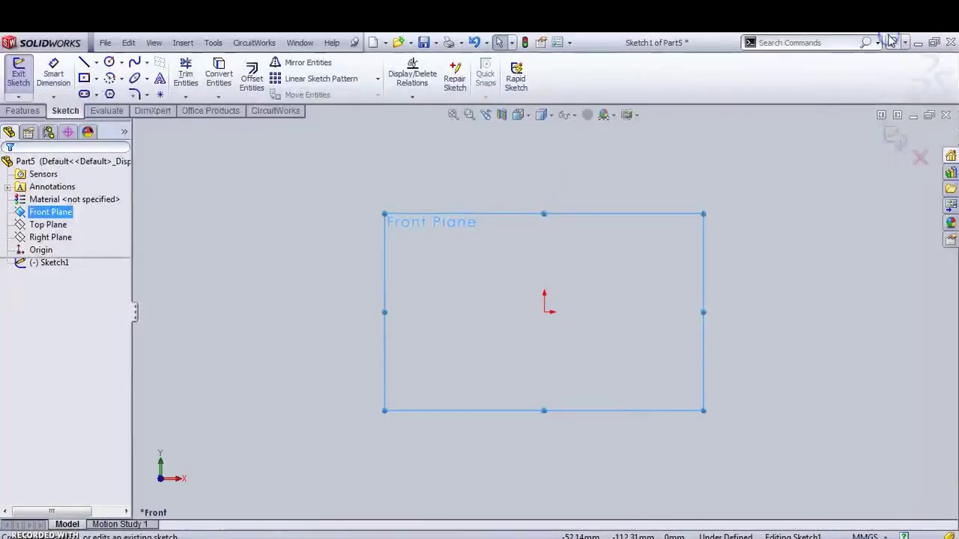
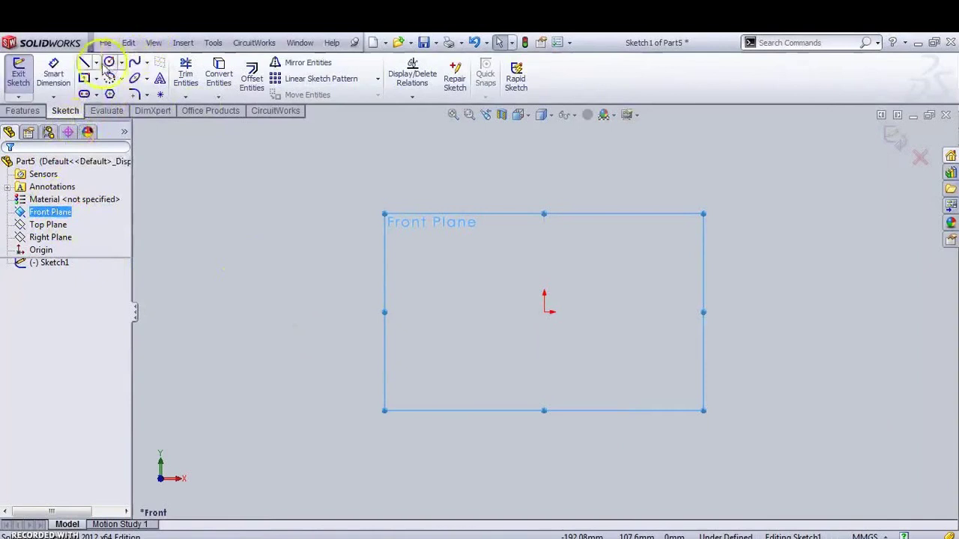
Sketch the body's stepped bore side from a top edge about 38 mm wide, with an upper vertical about 71 mm and a first step about 8 mm
left_click(84, 62)
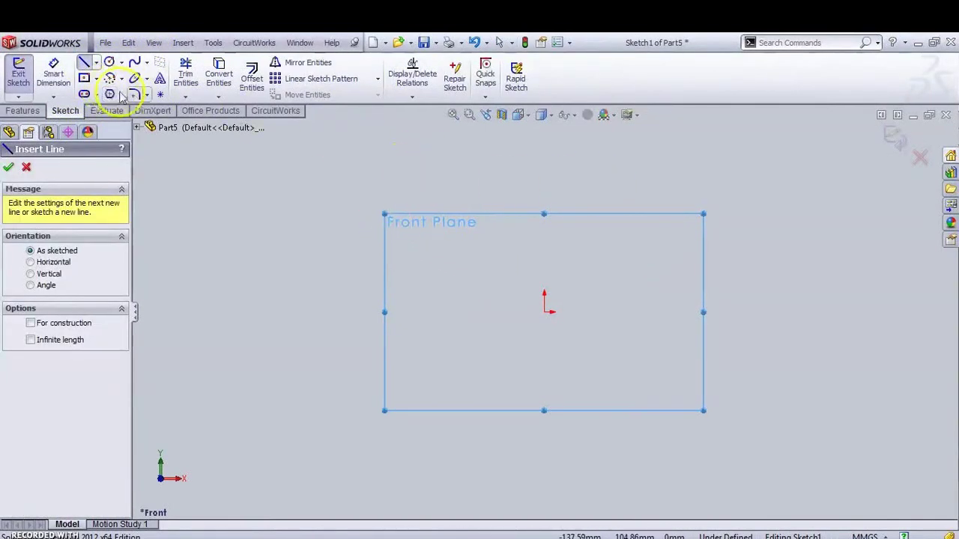
left_click(354, 178)
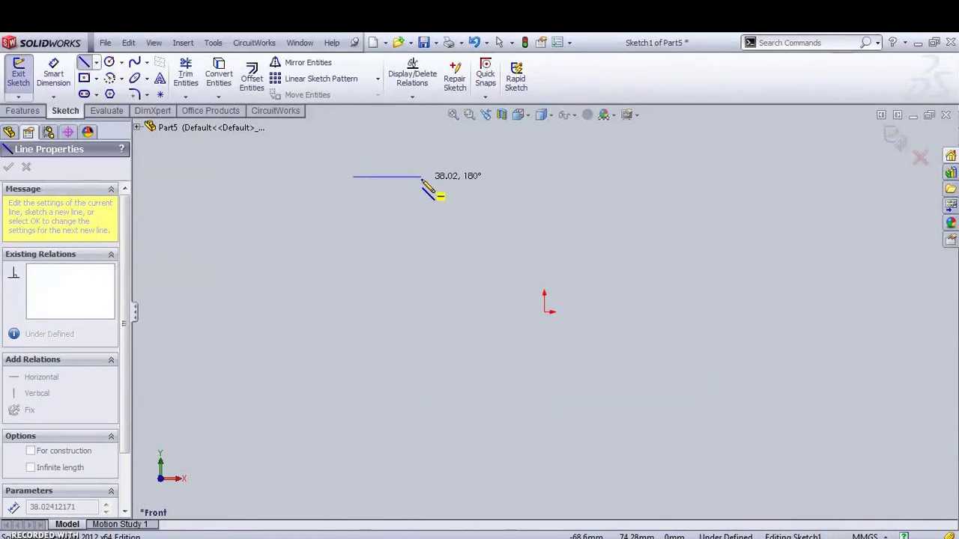
left_click(421, 177)
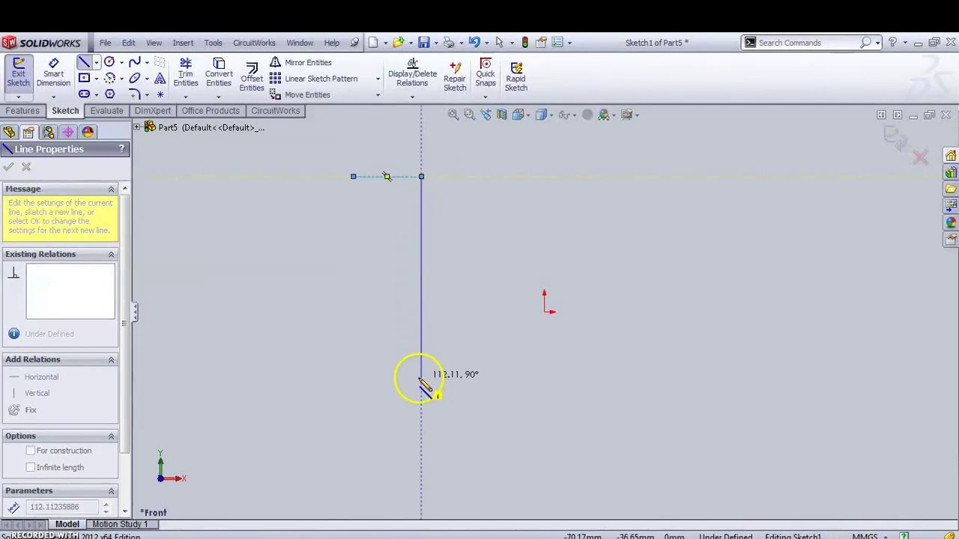
left_click(421, 303)
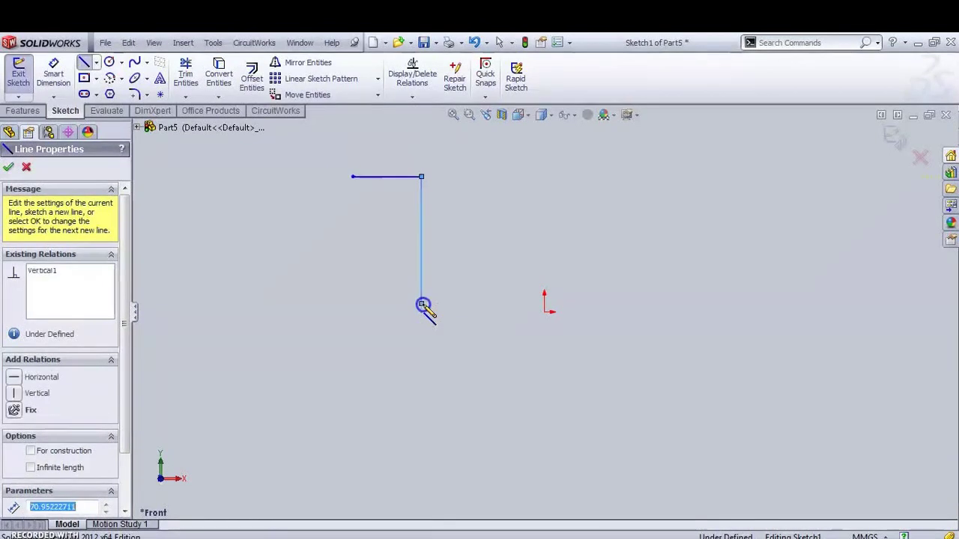
left_click(435, 305)
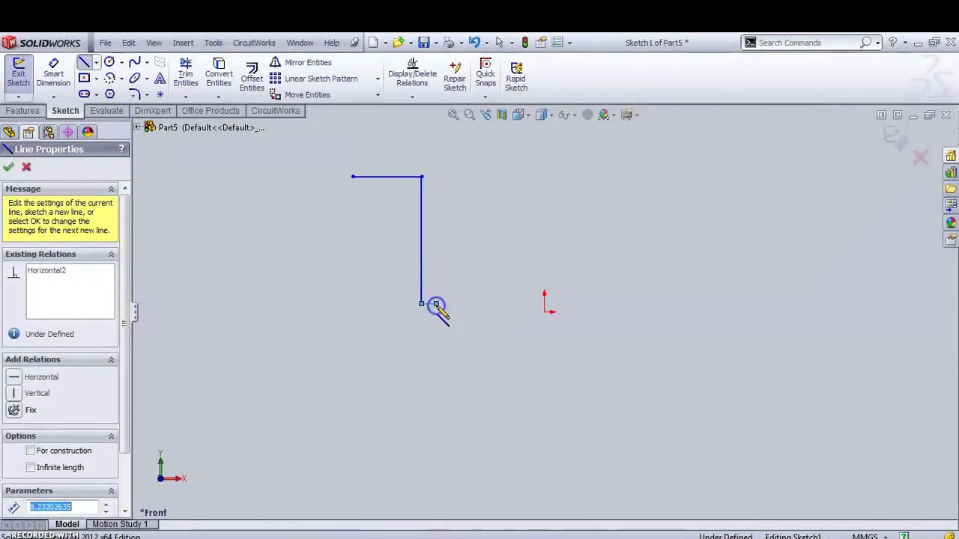
left_click(436, 428)
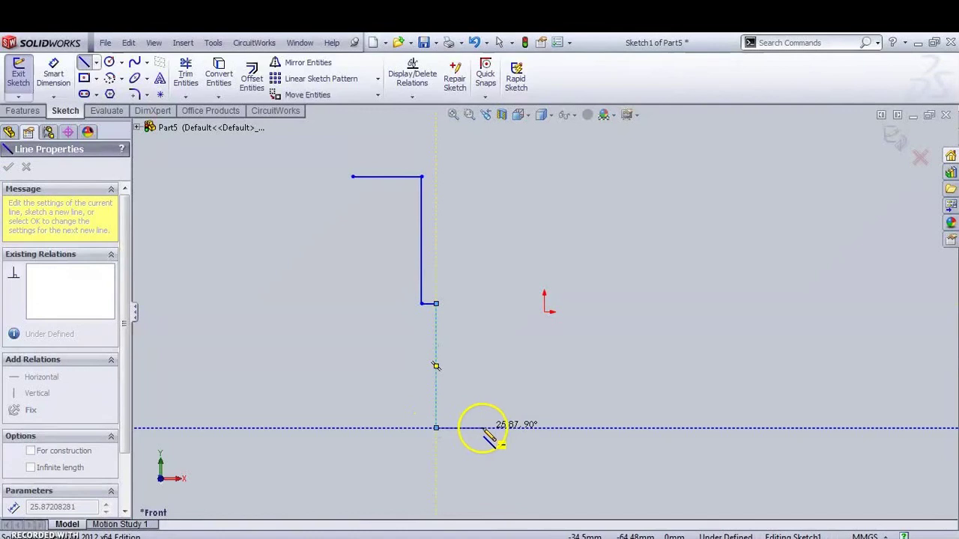
left_click(468, 427)
scroll(473, 487, "down", 2)
scroll(487, 457, "up", 4)
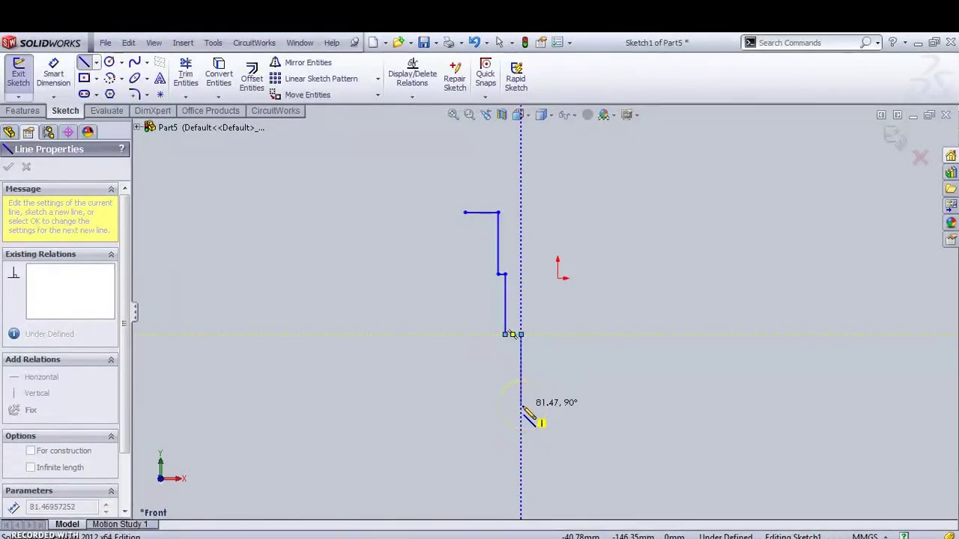
left_click(522, 416)
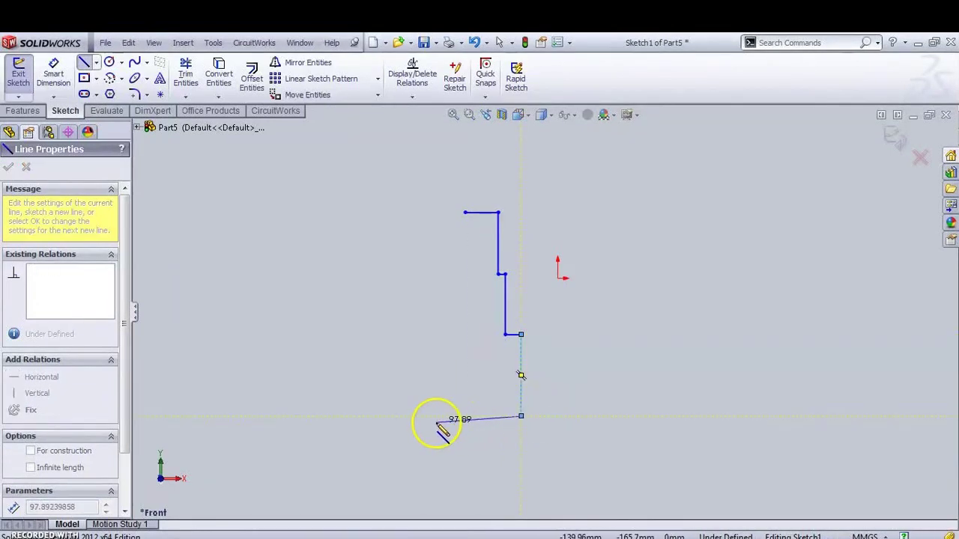
Sketch the bottom flange and stepped outer side, with a middle vertical about 70 mm, closing the body profile at its top edge
left_click(452, 417)
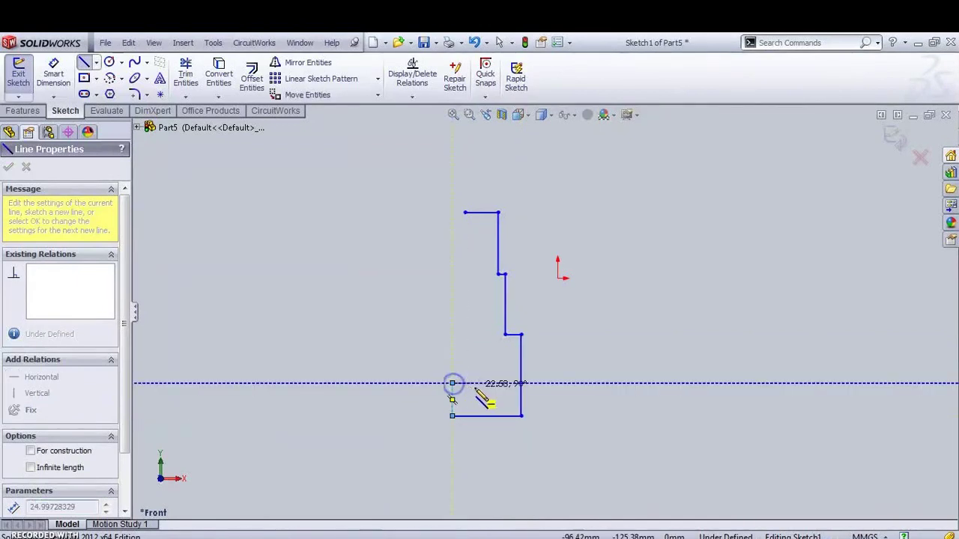
left_click(498, 383)
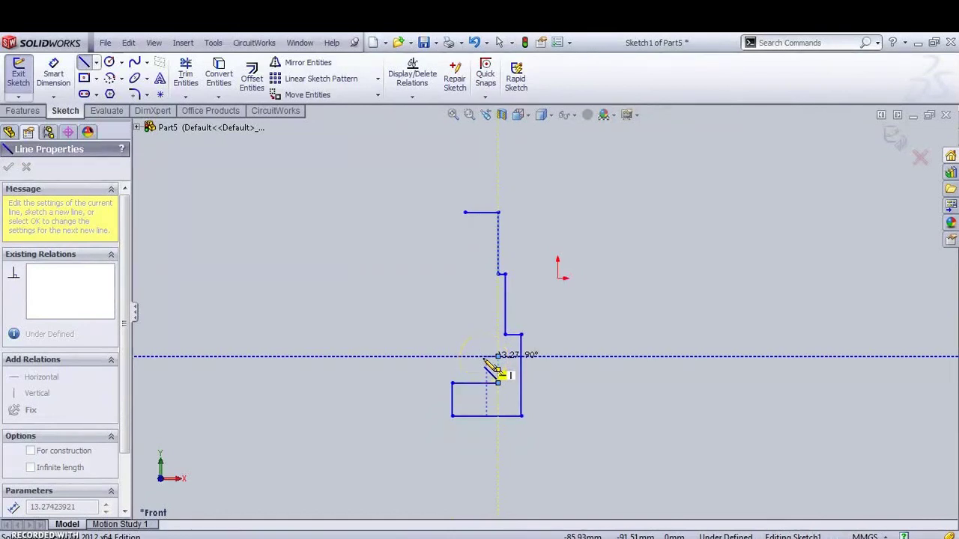
left_click(493, 356)
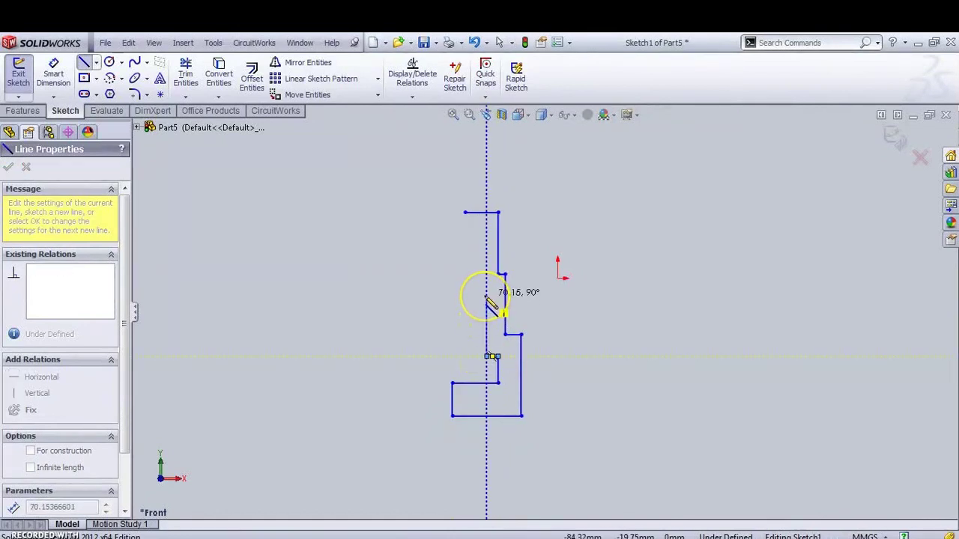
left_click(487, 326)
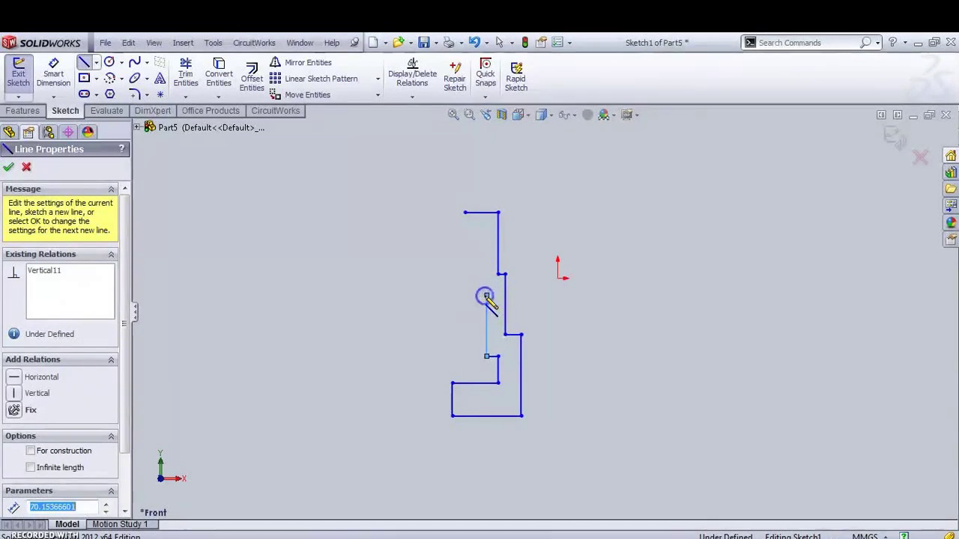
left_click(487, 295)
left_click(474, 295)
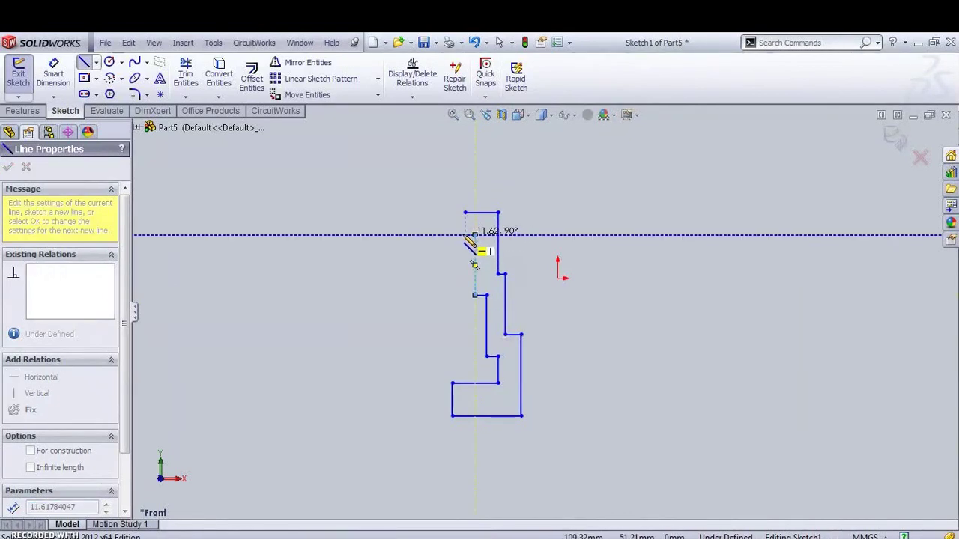
left_click(474, 235)
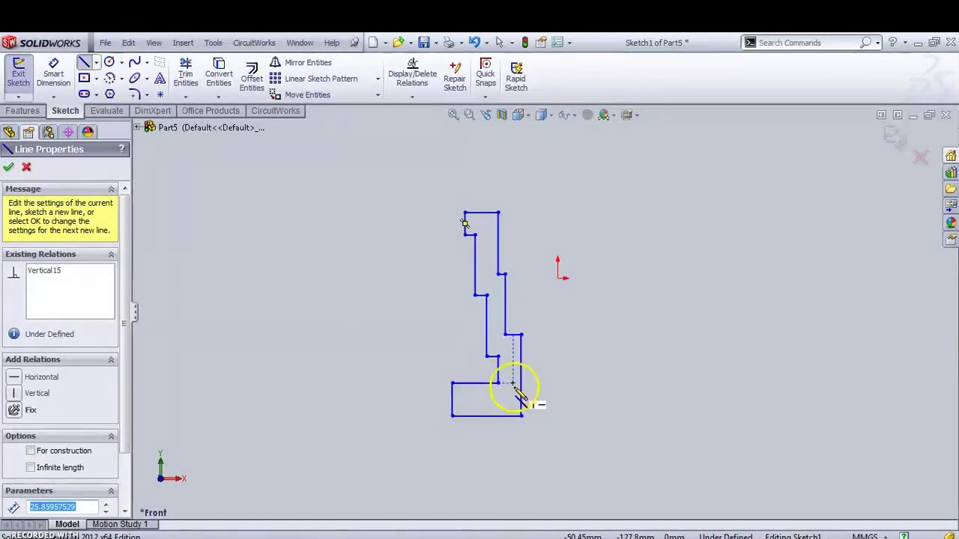
Draw a vertical centerline about 330 mm long through the origin, beside the closed body profile
left_click(96, 62)
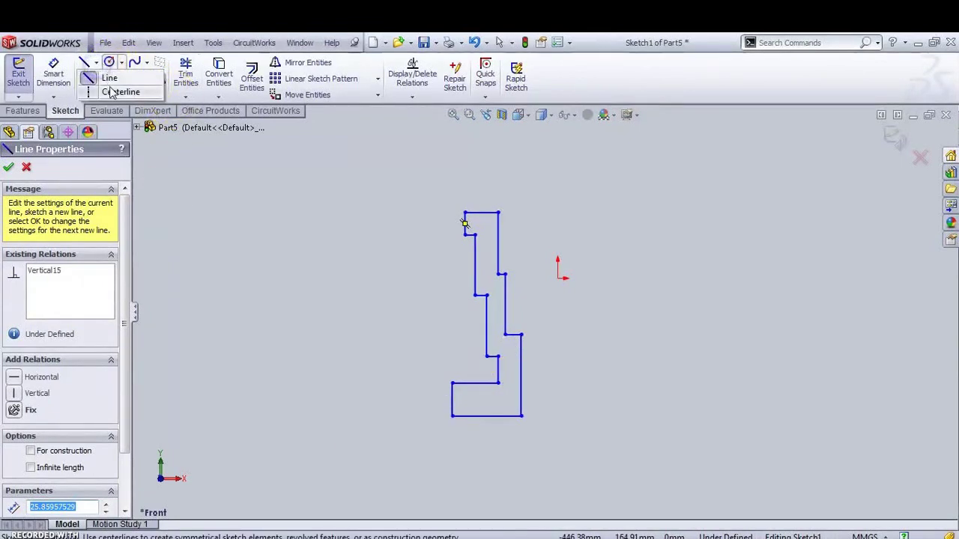
left_click(110, 92)
left_click(557, 161)
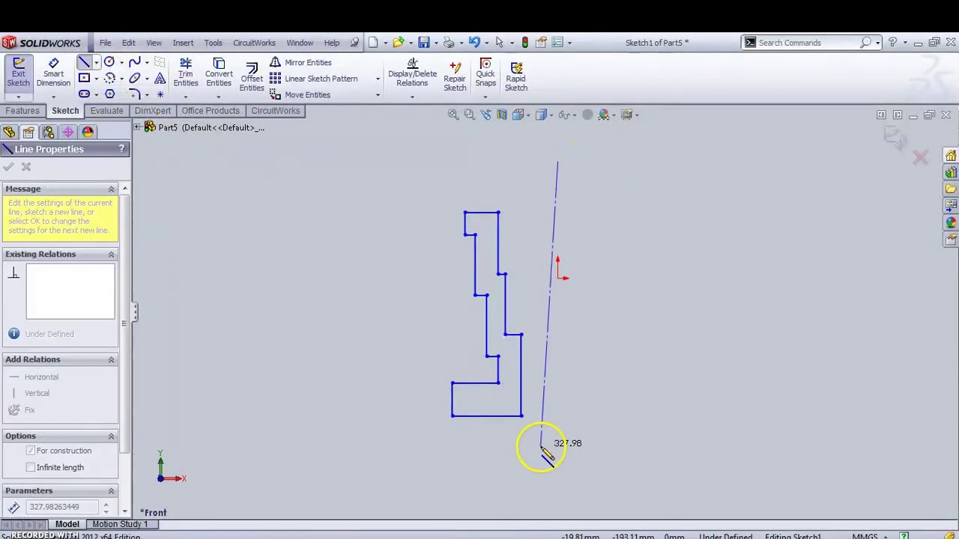
left_click(557, 448)
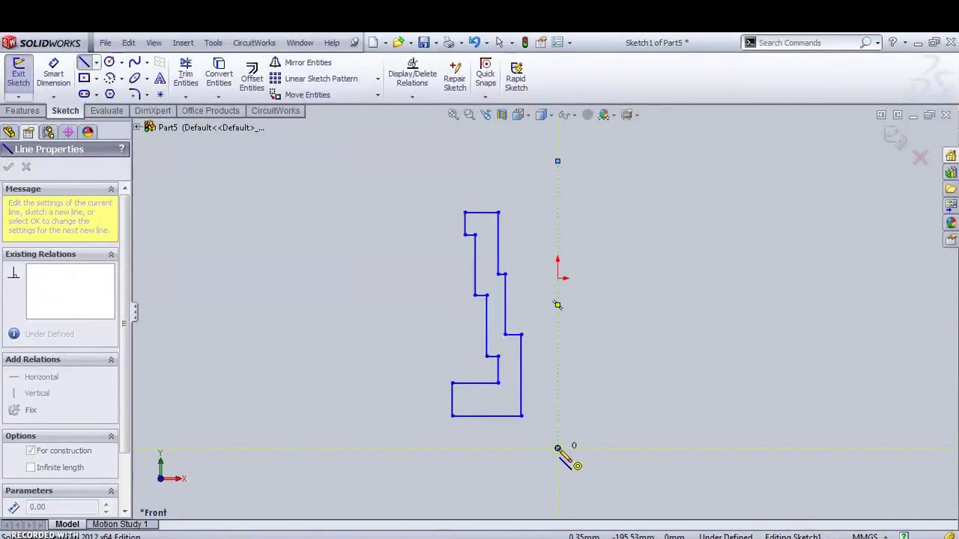
key("Escape")
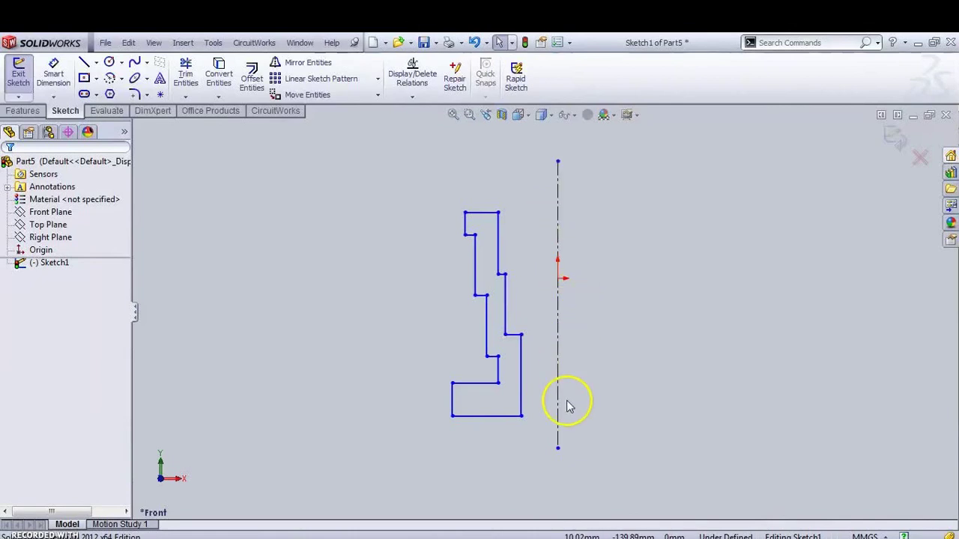
Dimension the distance from the profile's uppermost inner edge to the centerline as 85 mm
left_click(53, 73)
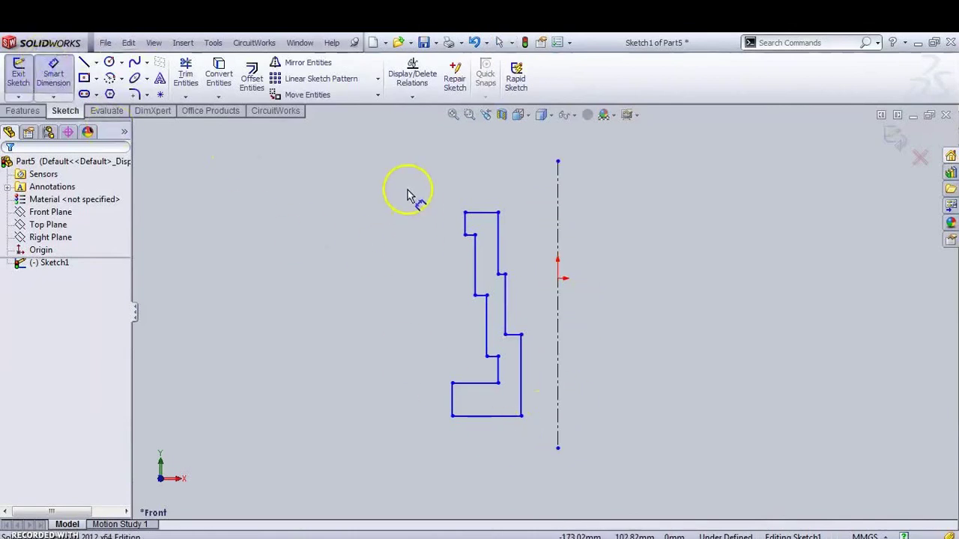
left_click(499, 245)
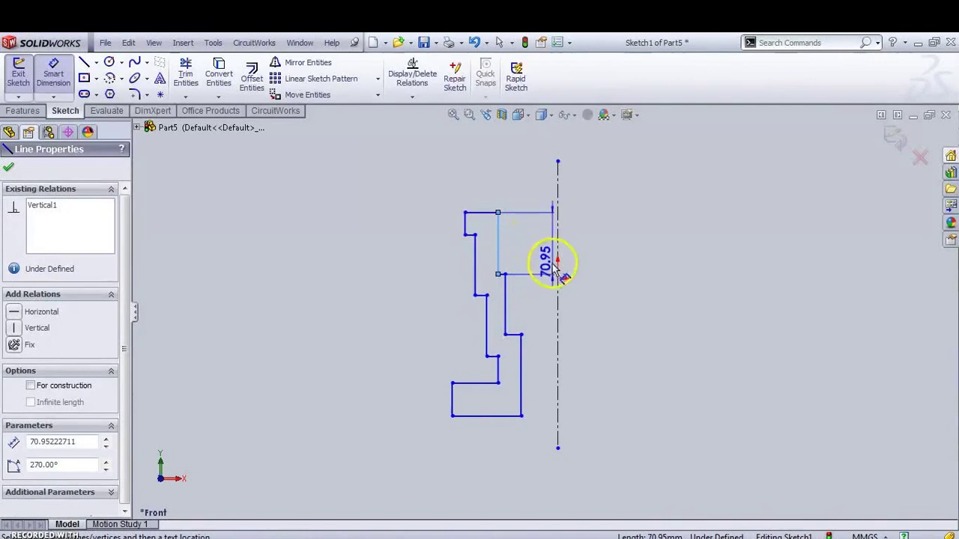
left_click(558, 242)
left_click(550, 246)
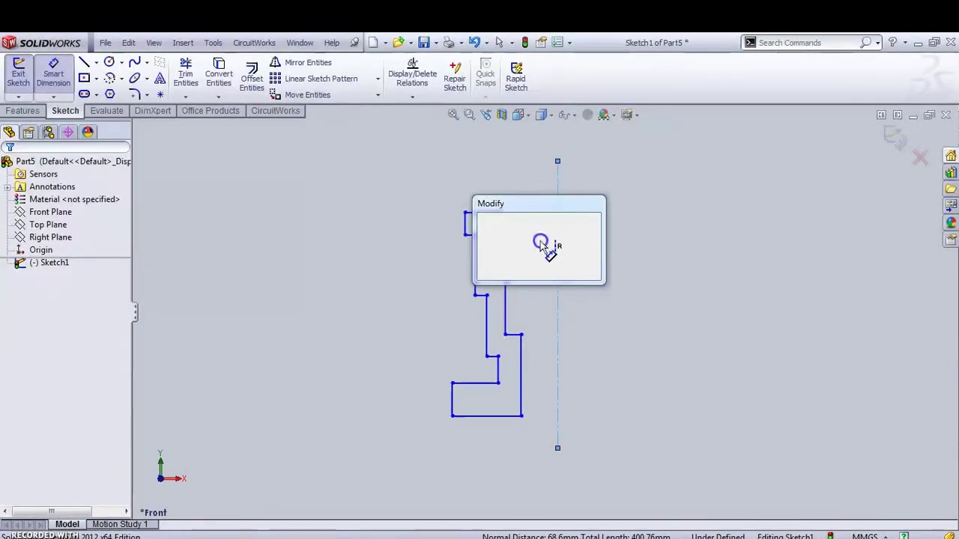
type("85")
key("Return")
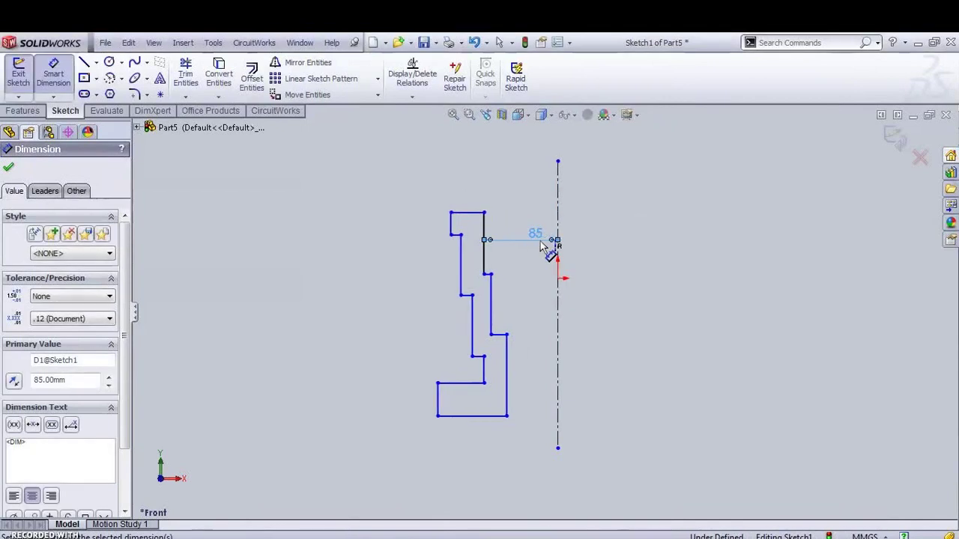
Dimension the middle inner vertical edge 75 mm and the lowest inner vertical edge 50 mm from the centerline
left_click(491, 303)
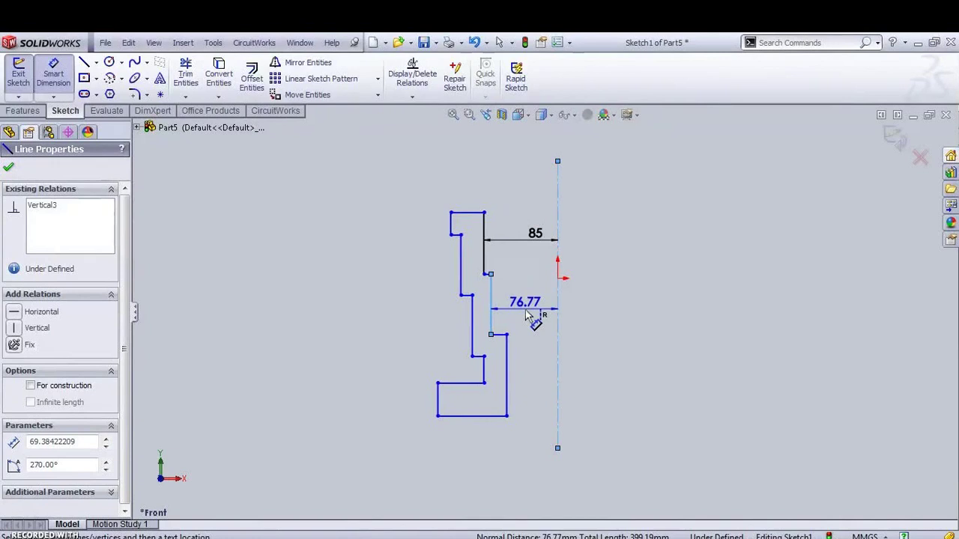
left_click(527, 314)
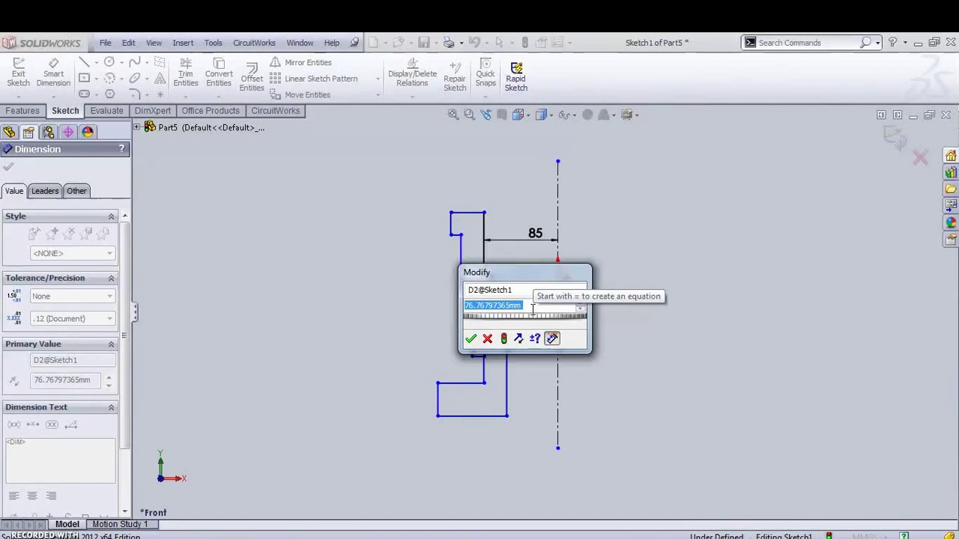
type("75")
key("Return")
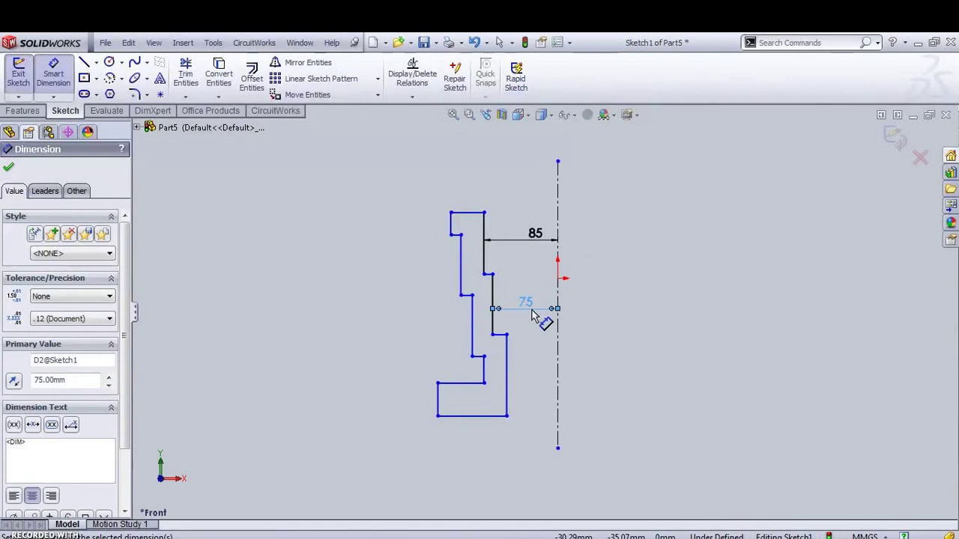
left_click(507, 369)
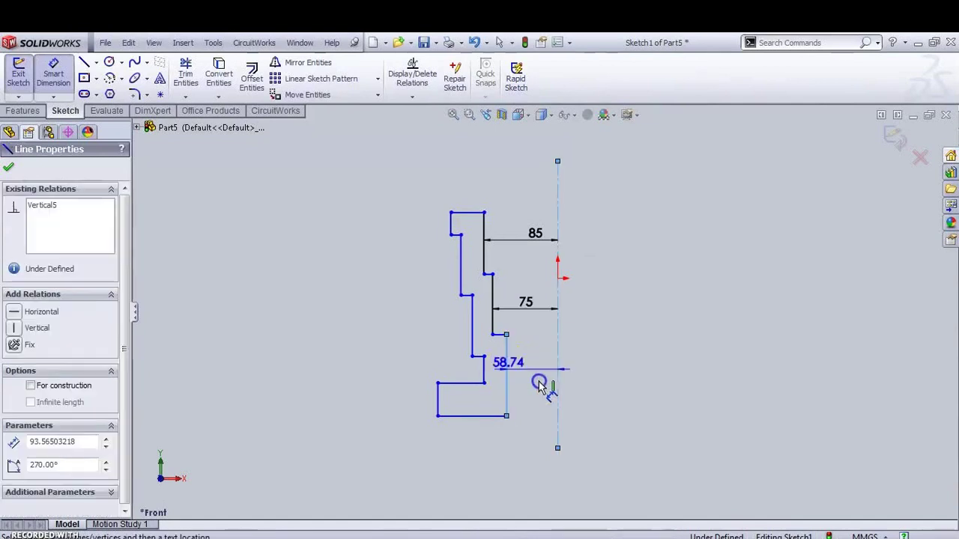
left_click(546, 388)
type("50")
key("Return")
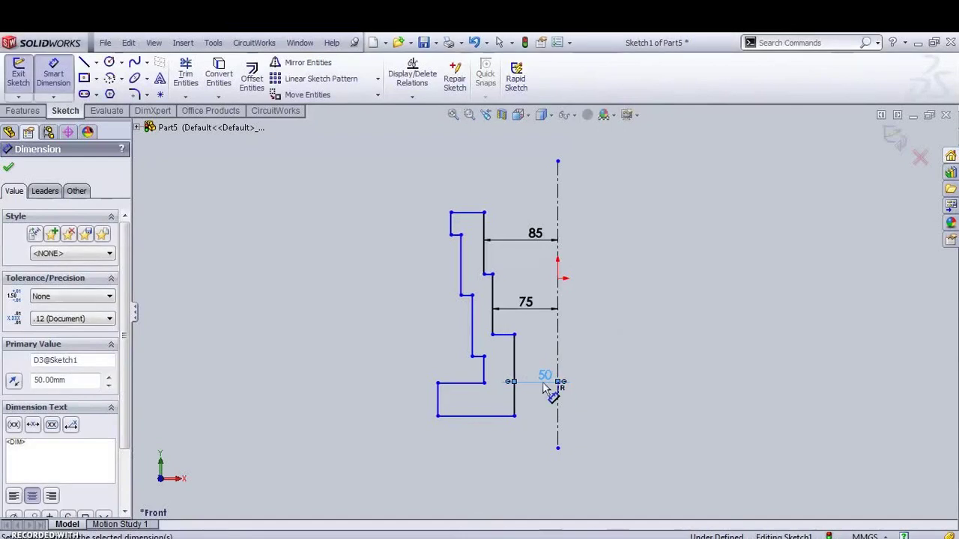
Dimension the short outer vertical edge just above the bottom flange 65 mm from the centerline
left_click(485, 374)
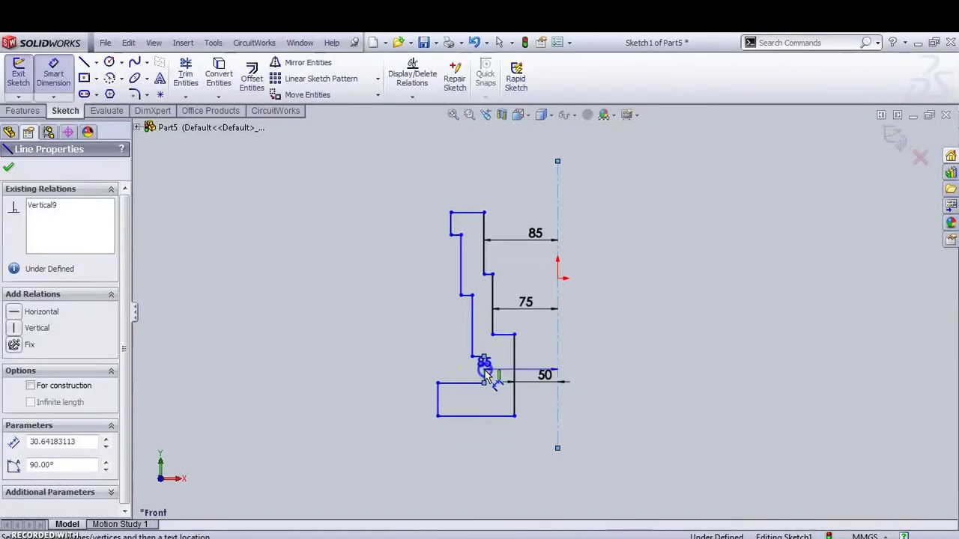
left_click(527, 369)
type("6")
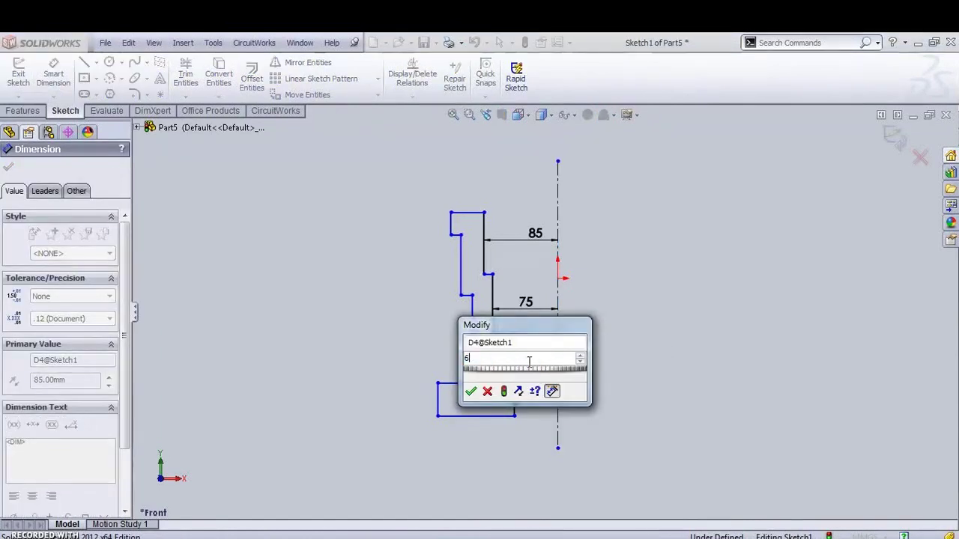
key("Return")
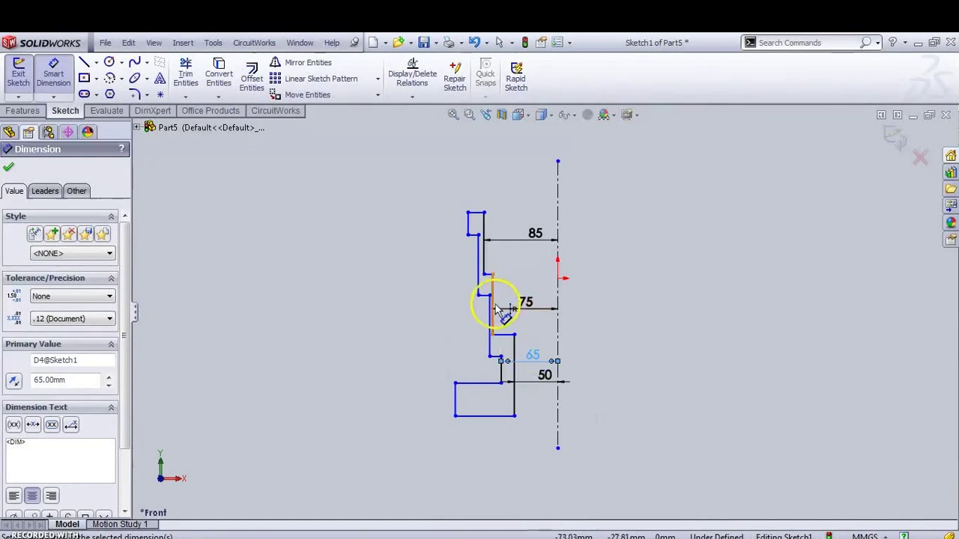
Dimension the lower of the two long outer vertical edges 92.5 mm from the centerline
scroll(491, 303, "down", 3)
scroll(499, 318, "down", 2)
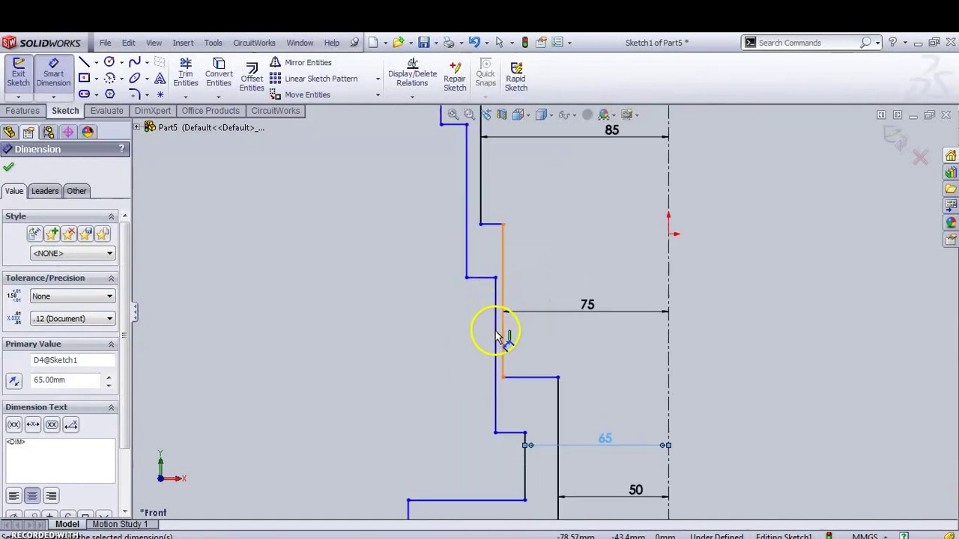
left_click(498, 337)
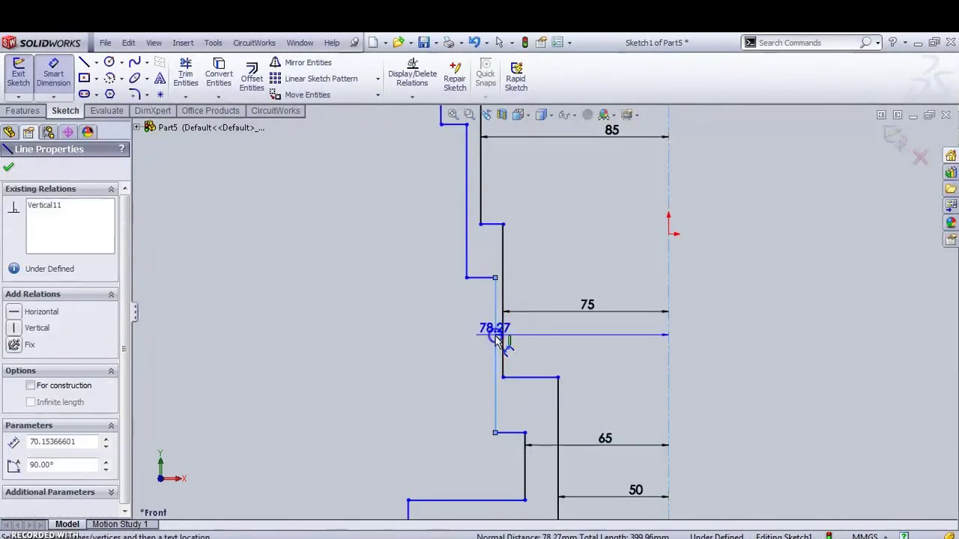
left_click(570, 348)
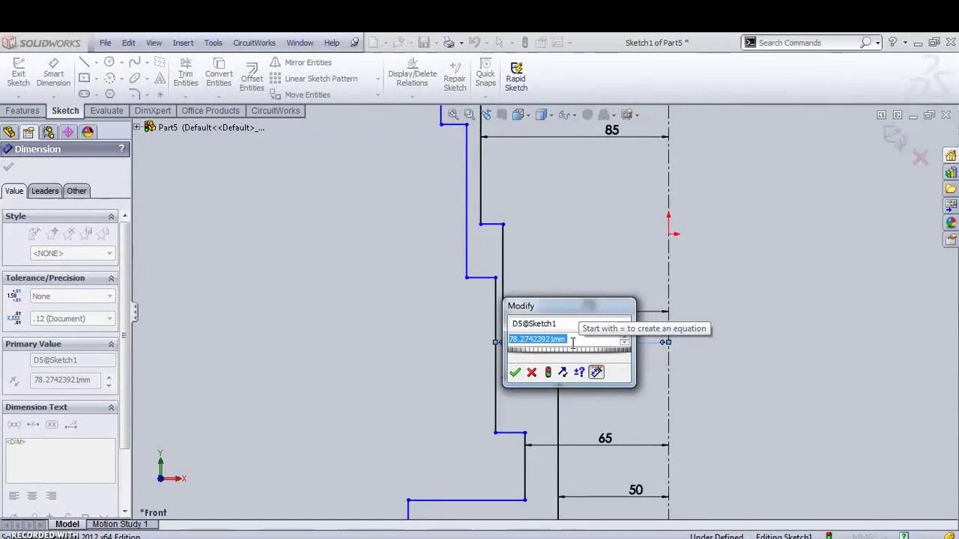
type("92.5")
key("Return")
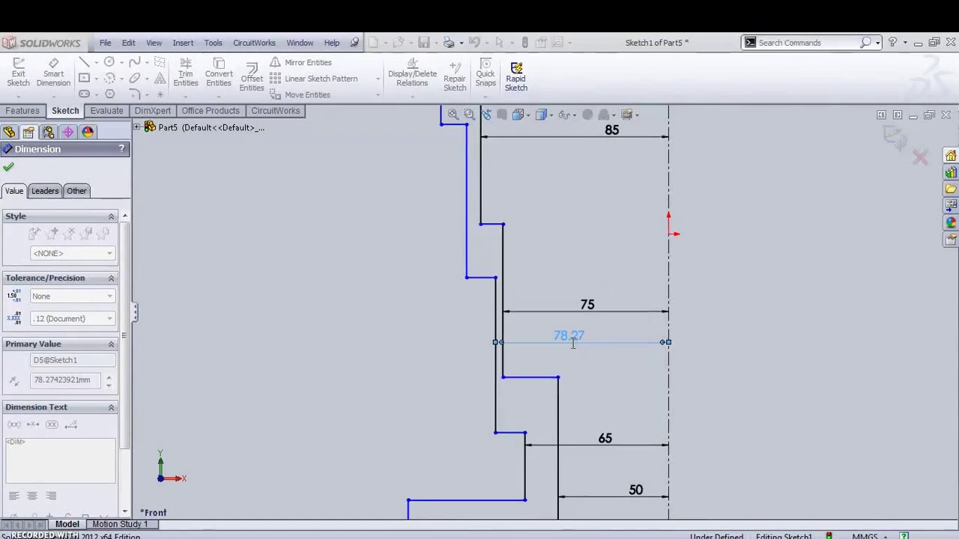
Dimension the upper long outer vertical edge, just below the top flange, 100 mm from the centerline
left_click(466, 185)
left_click(578, 188)
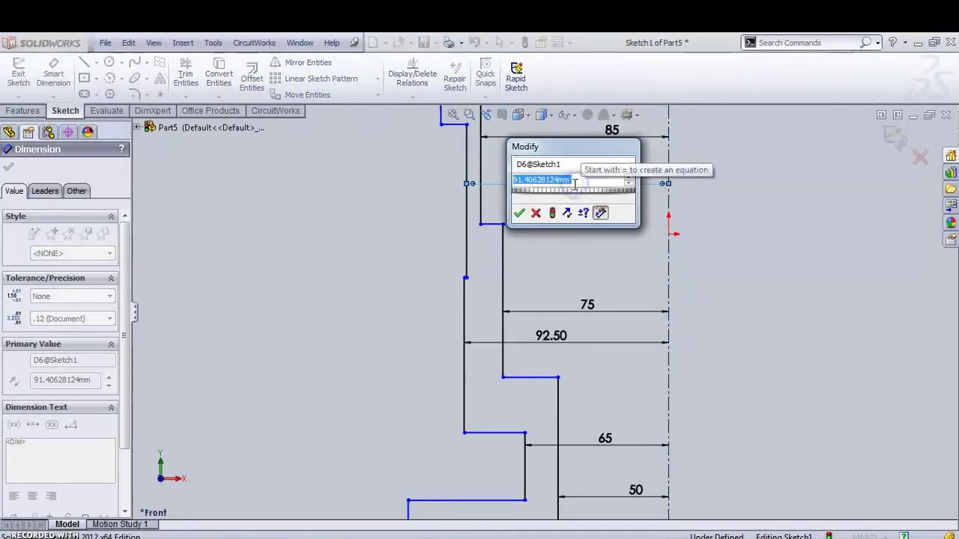
type("100")
key("Return")
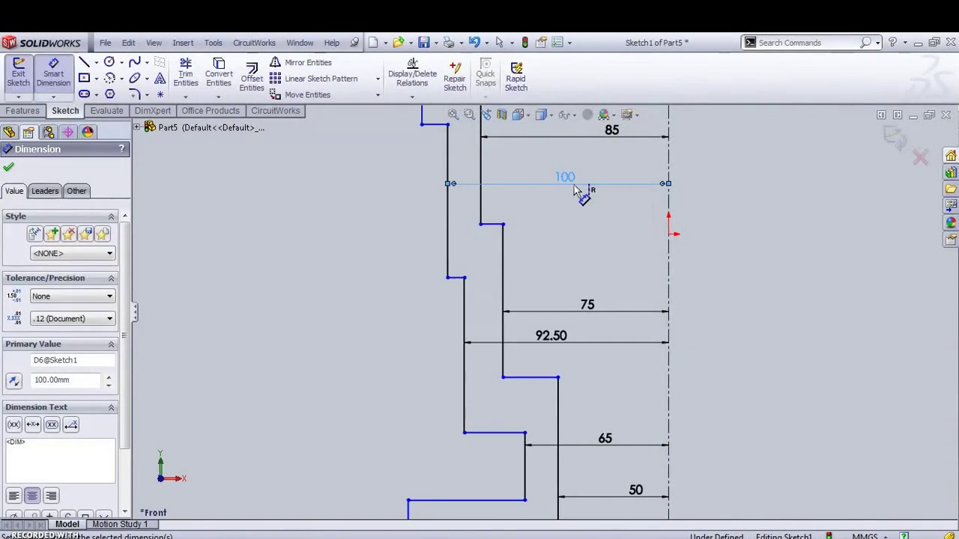
scroll(534, 231, "up", 3)
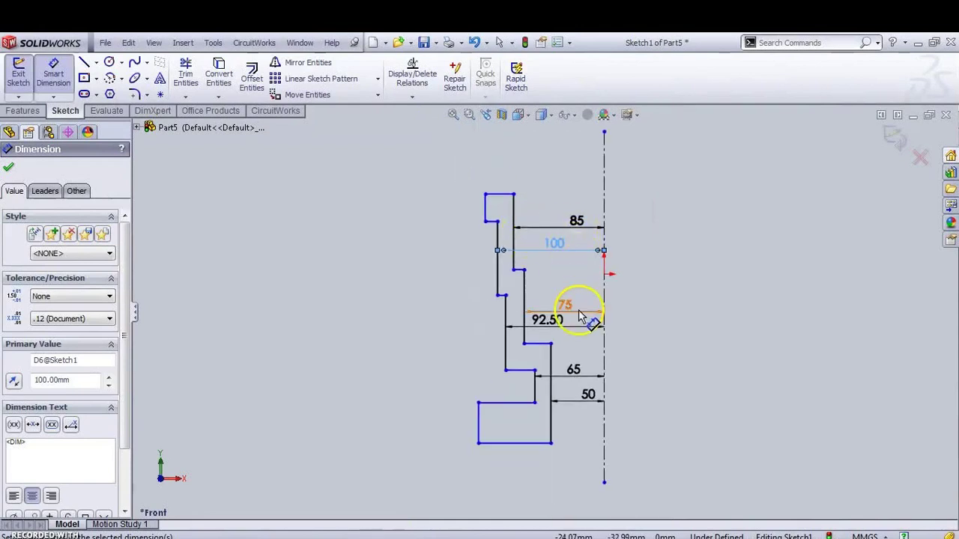